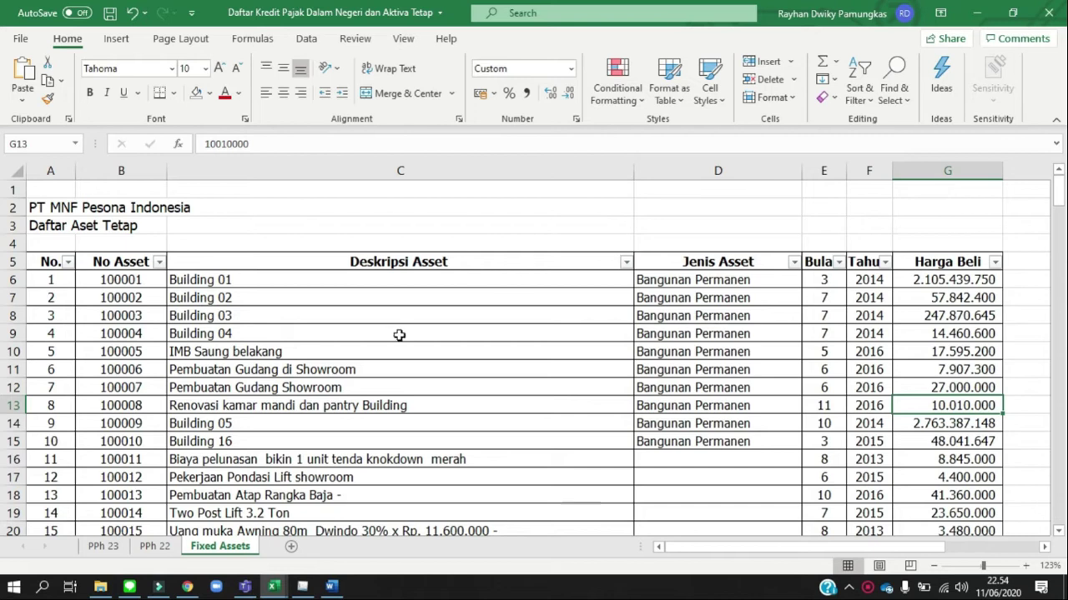
Look through the asset list on the Fixed Assets sheet and check the depreciation method in the Word assignment document
scroll(399, 335, down, 3)
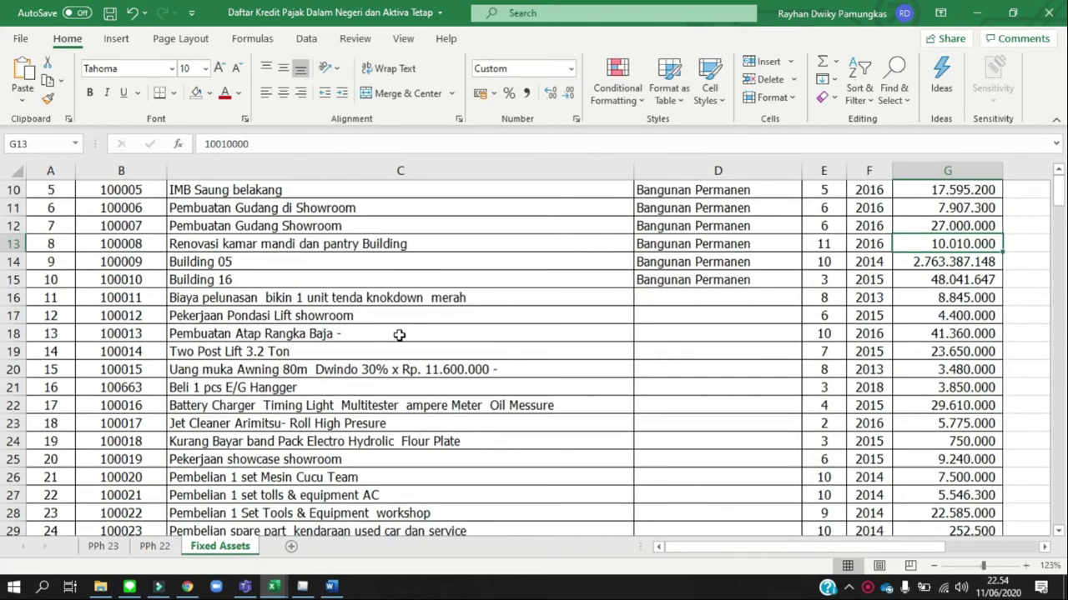
scroll(399, 334, down, 7)
scroll(400, 334, up, 10)
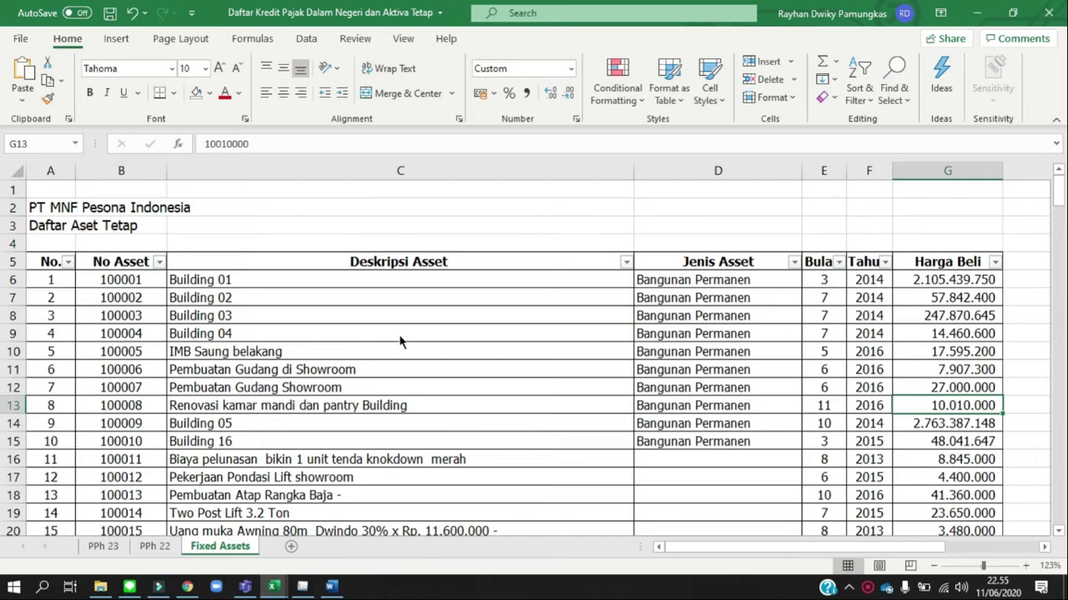
key(alt+Tab)
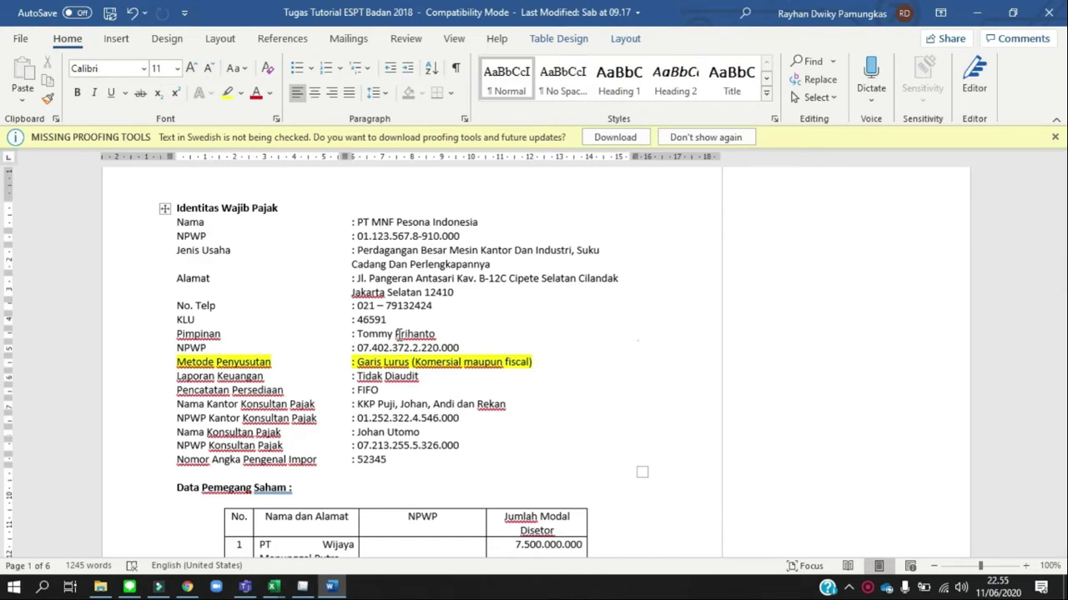
Switch to the eSPT program and start a new entry in Daftar Penyusutan dan Amortisasi Fiskal under Lampiran Khusus
key(alt+Tab)
key(alt+Tab)
key(alt+Tab)
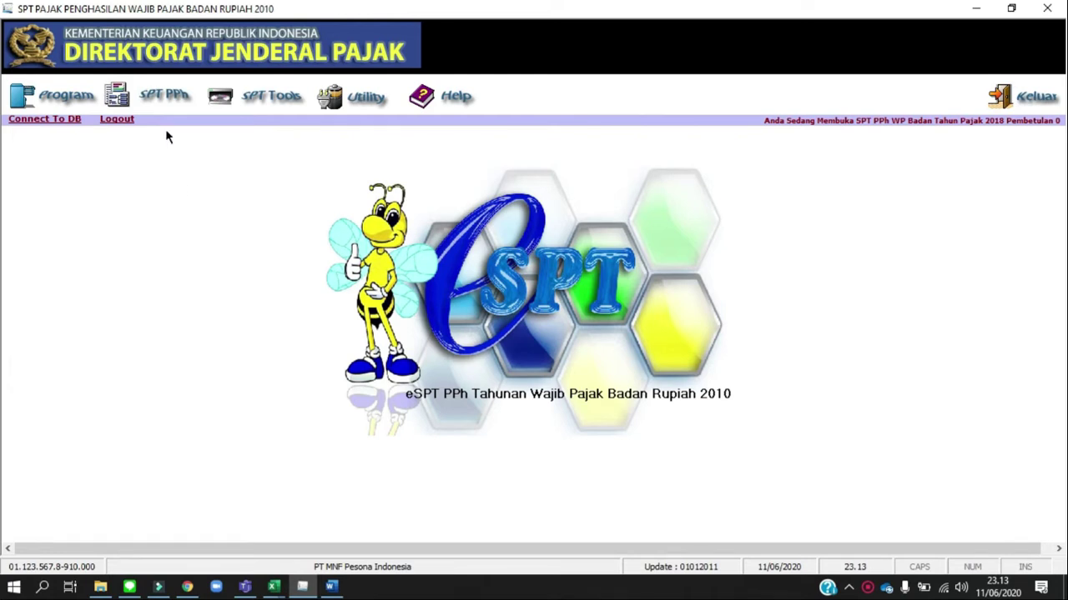
click(157, 97)
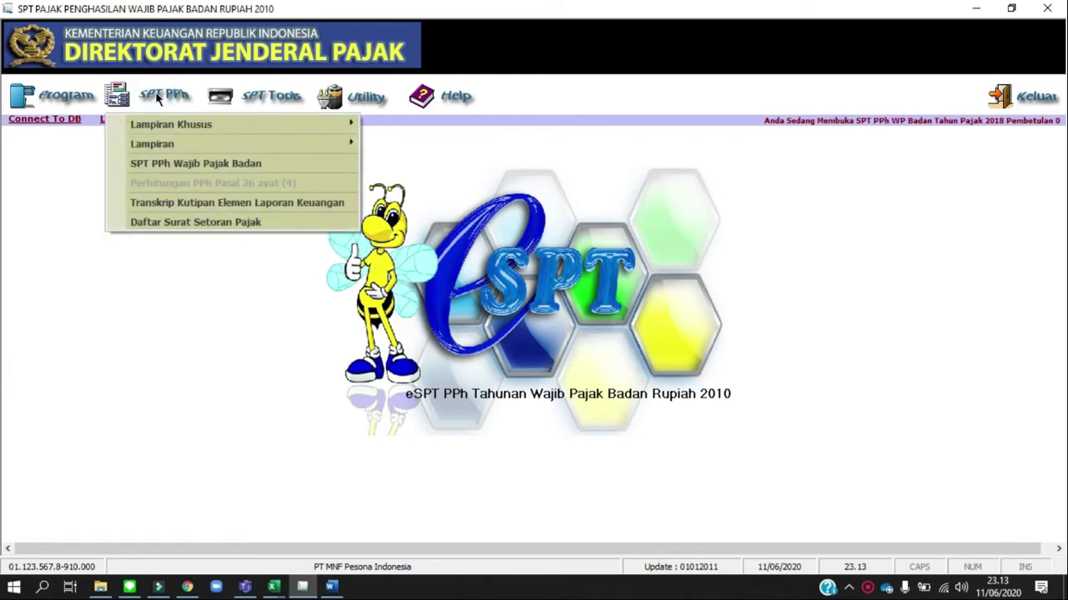
mouse_move(178, 127)
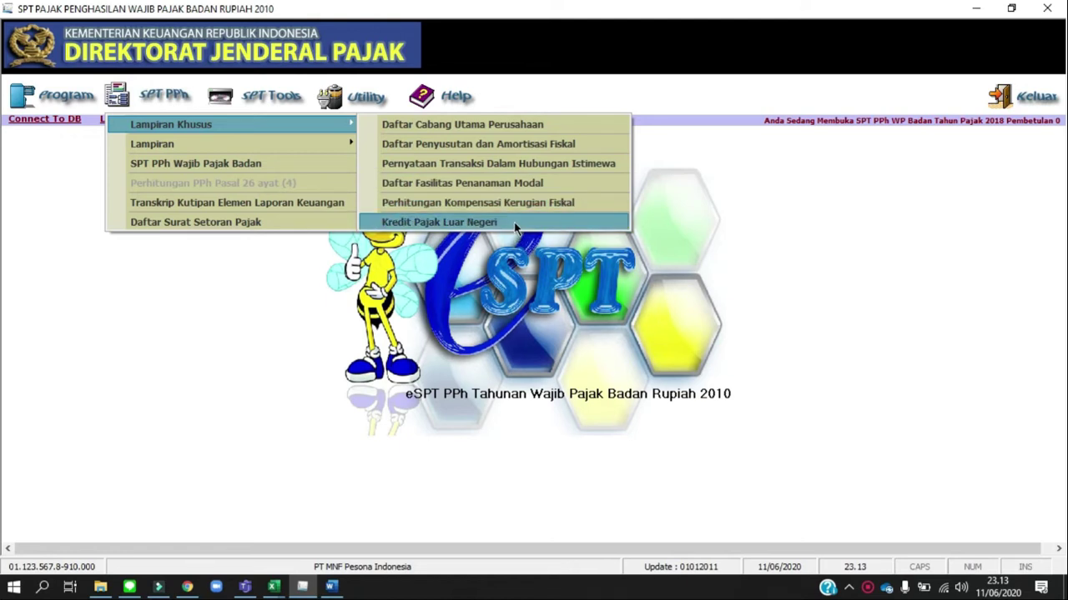
click(576, 147)
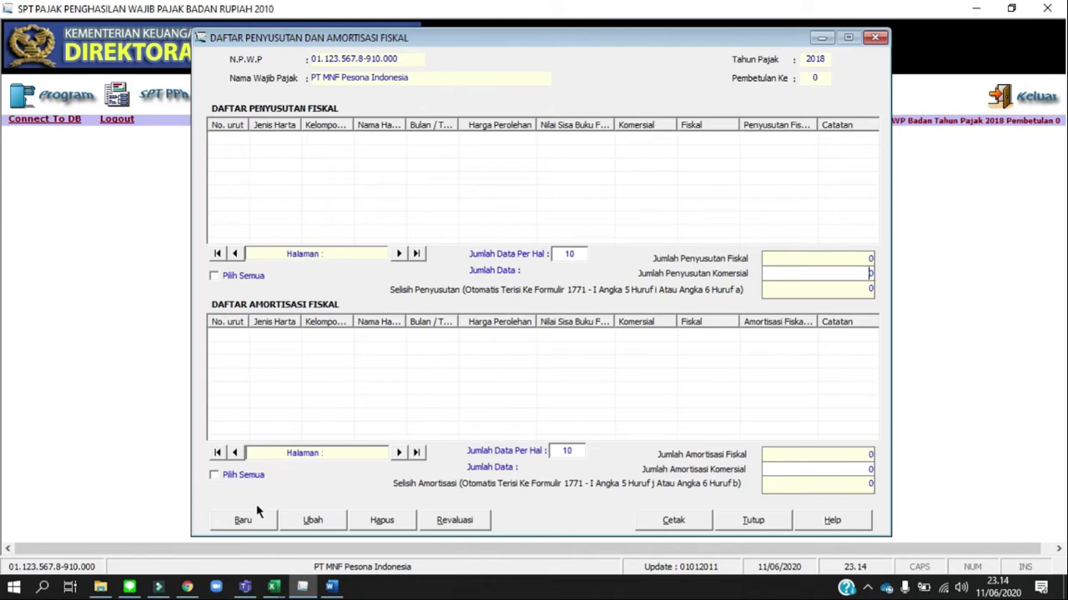
click(243, 520)
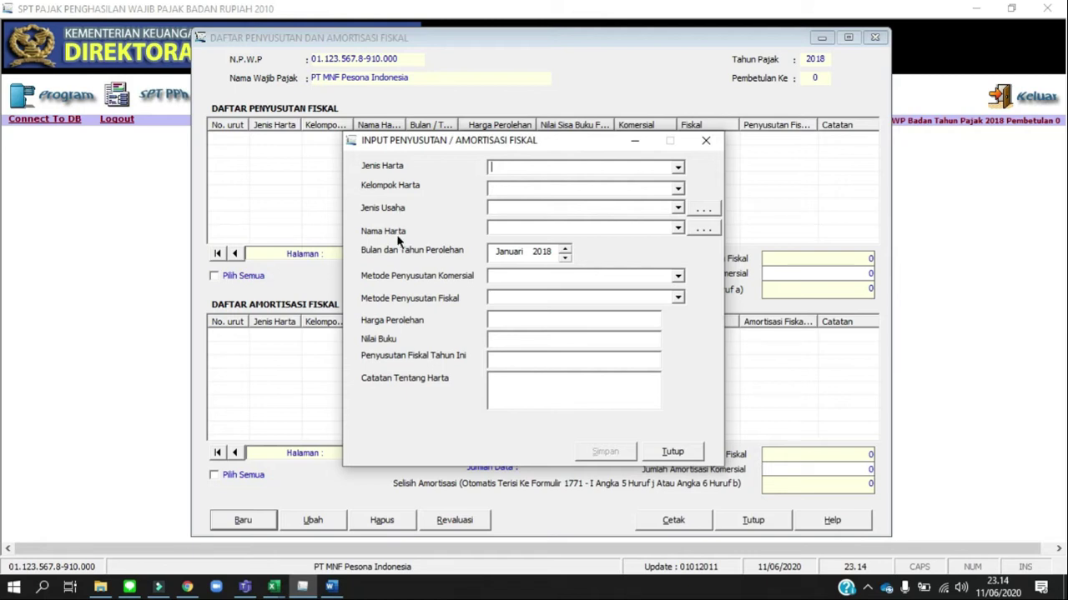
Set the new entry's Jenis Harta to Kelompok Bangunan and its Kelompok Harta to Permanen
click(678, 169)
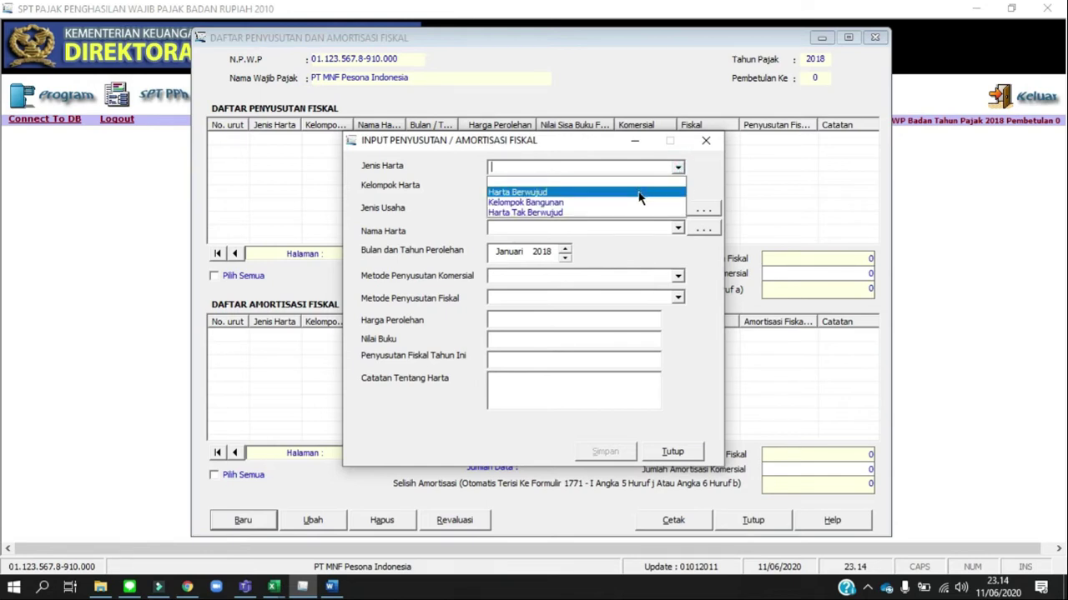
click(699, 172)
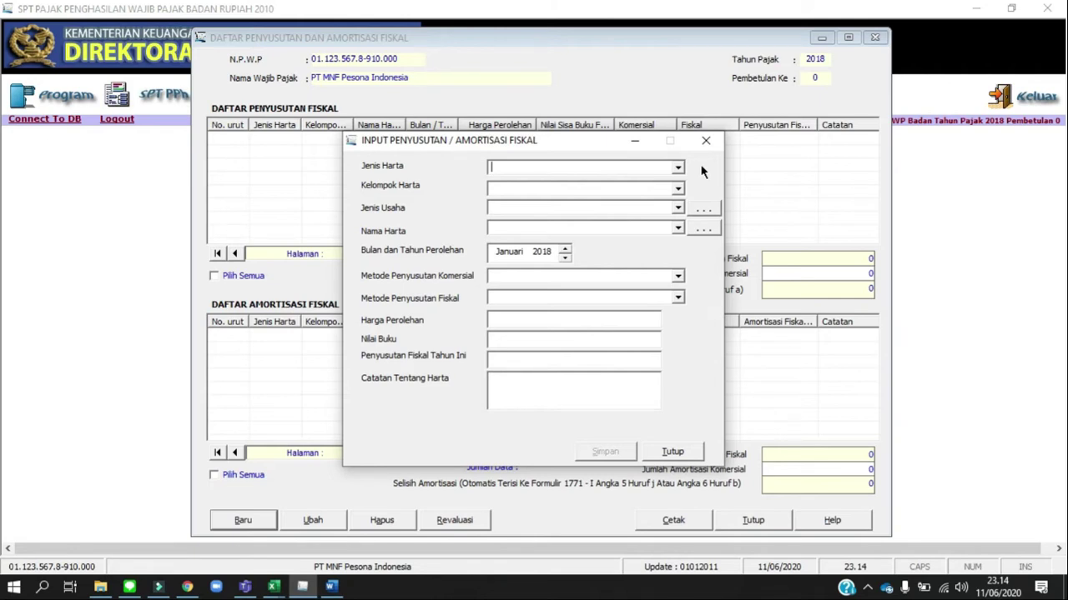
key(alt+Tab)
click(677, 167)
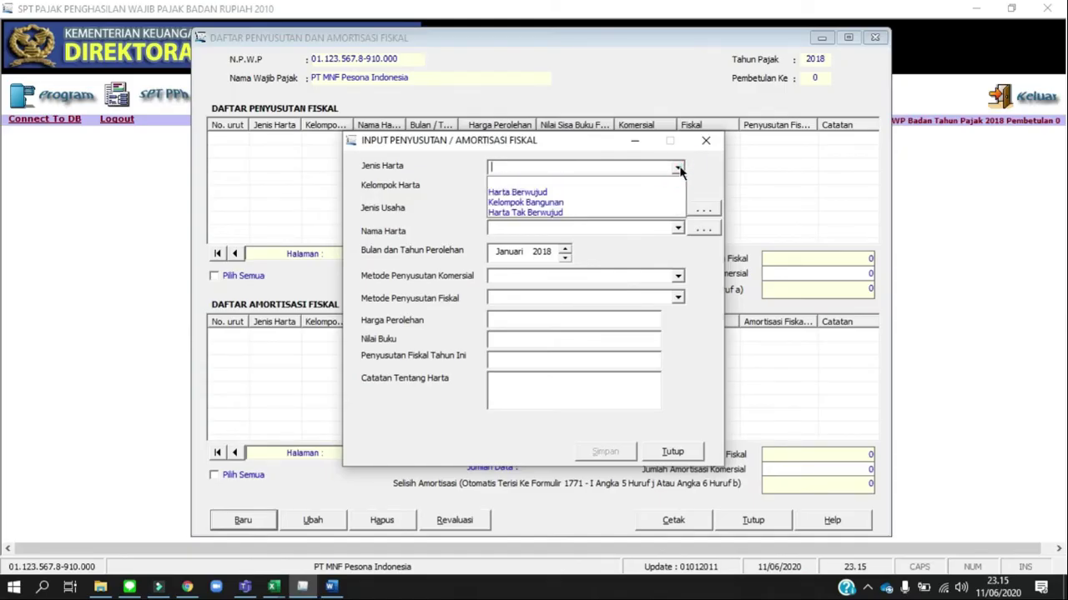
click(632, 202)
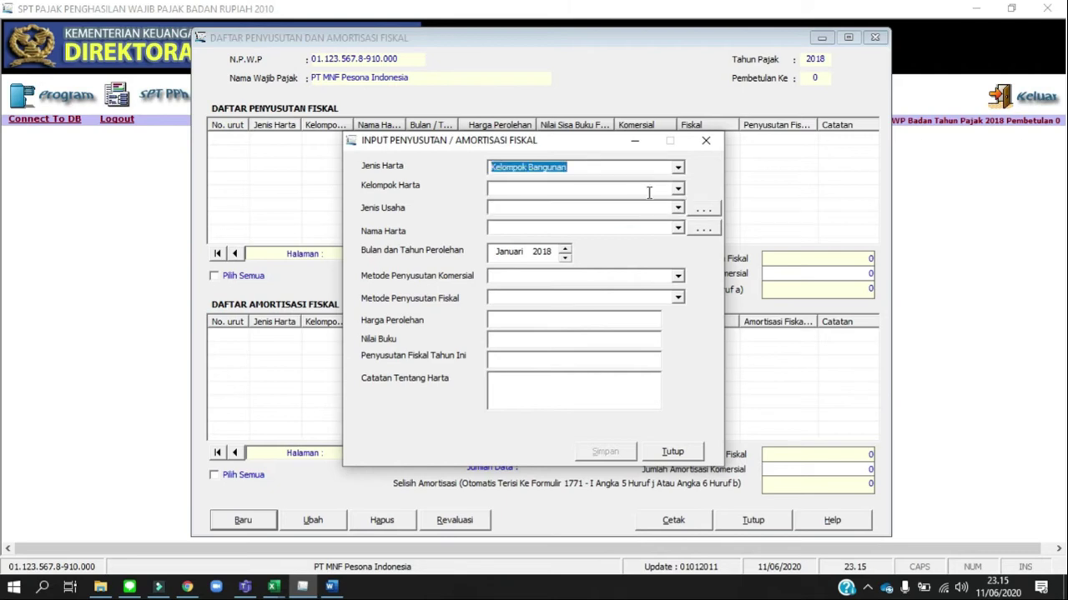
click(677, 189)
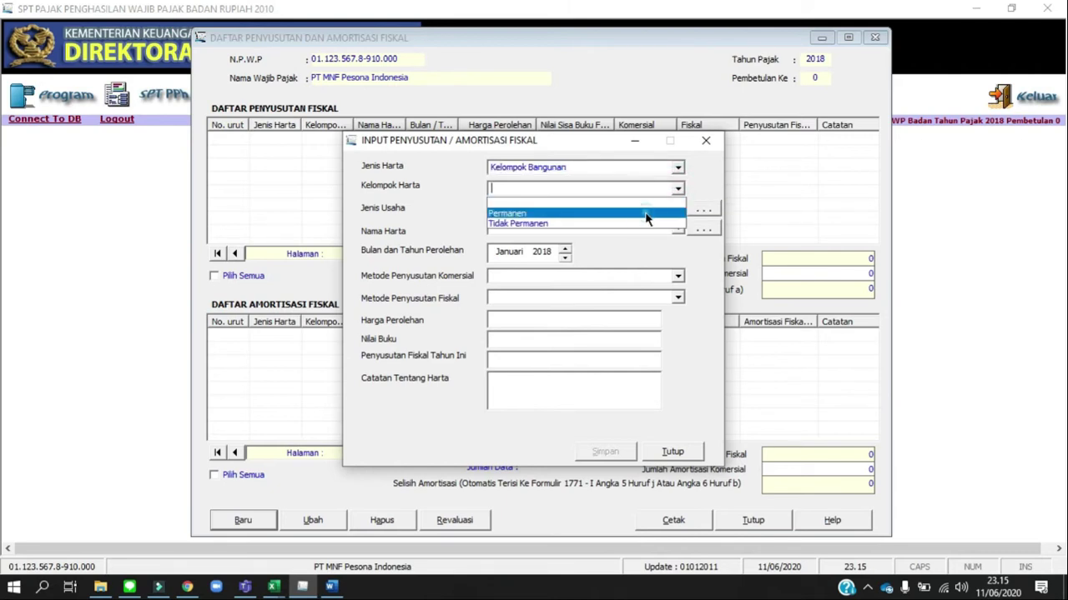
click(646, 214)
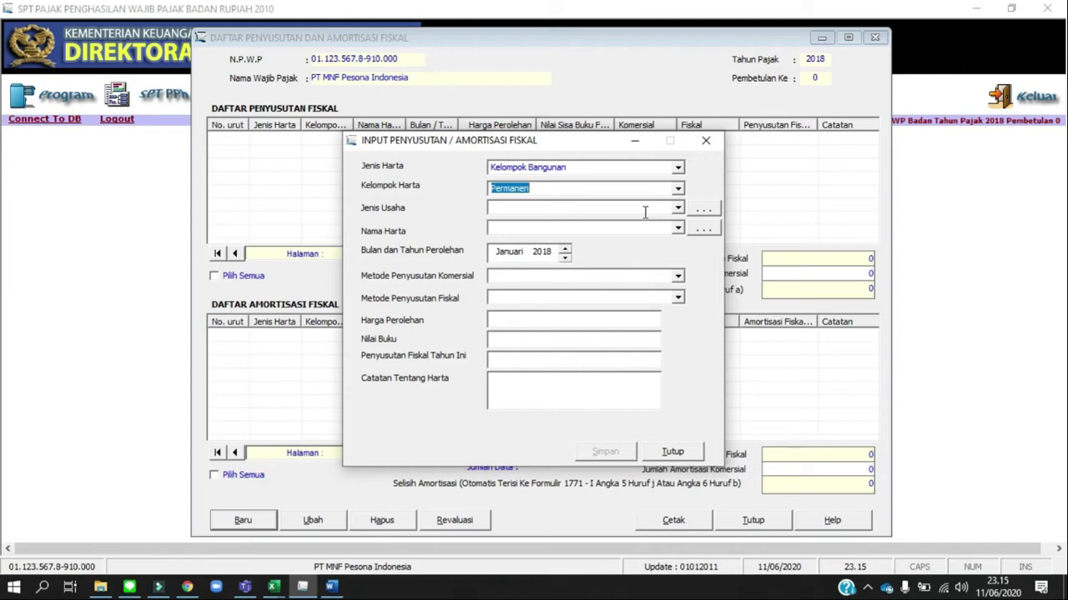
Try Semua jenis usaha as the Jenis Usaha and a blank new record in its reference list
click(677, 208)
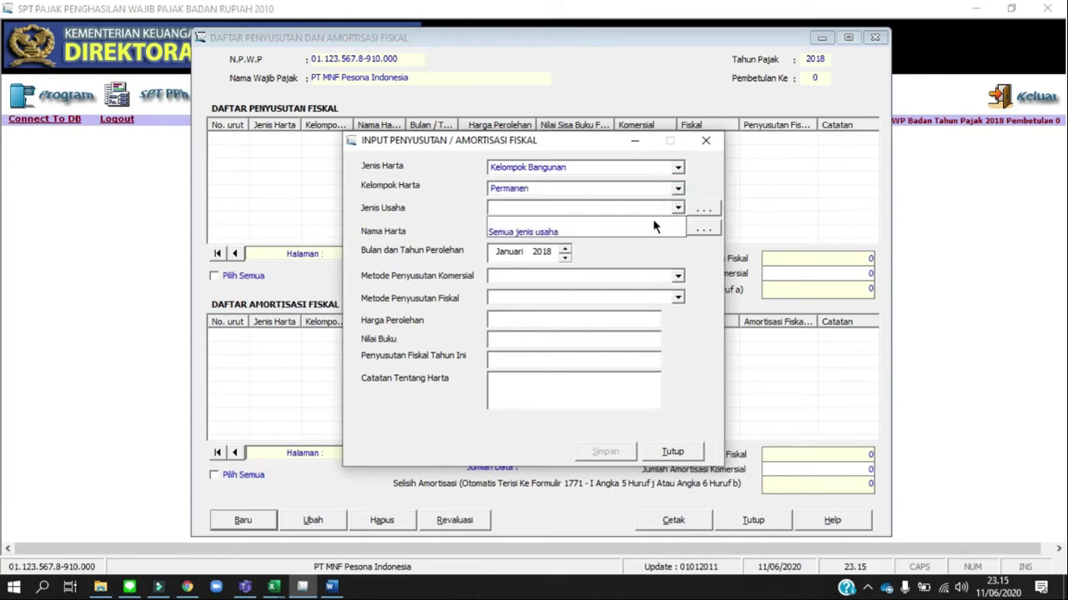
click(635, 232)
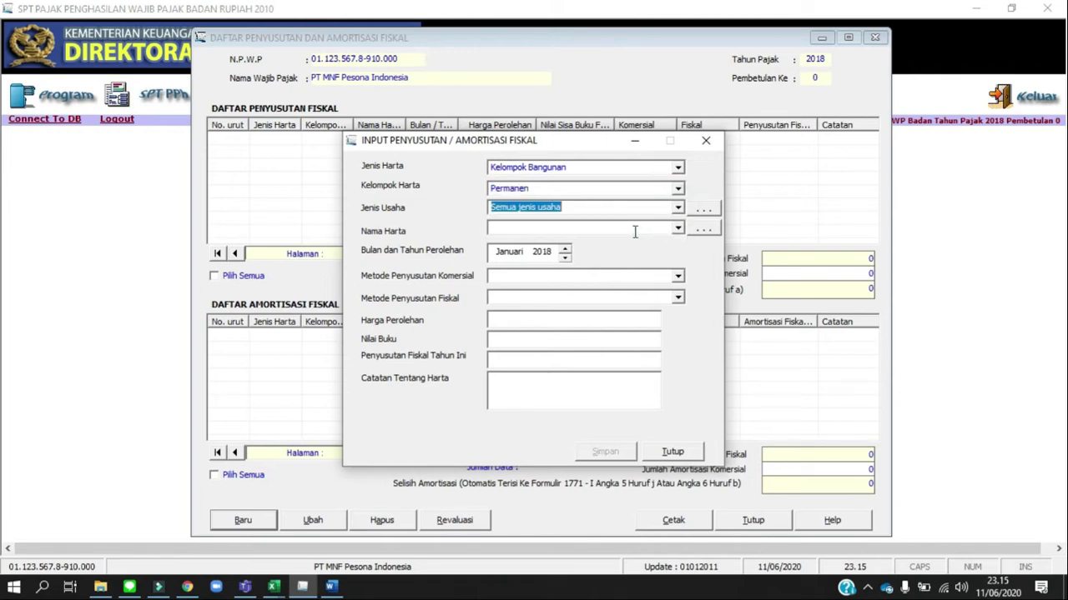
click(703, 212)
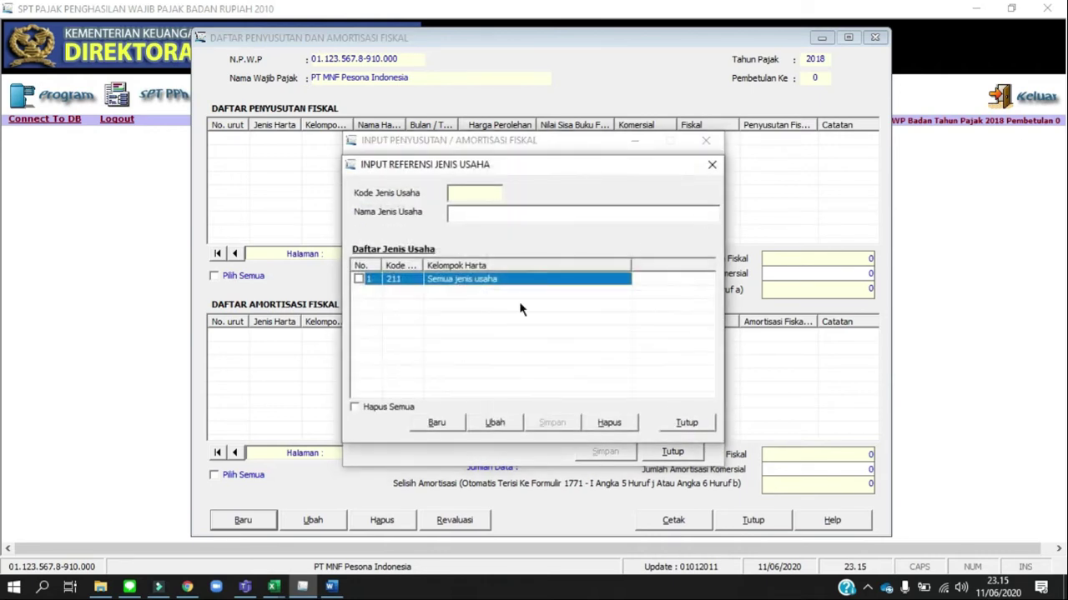
click(434, 423)
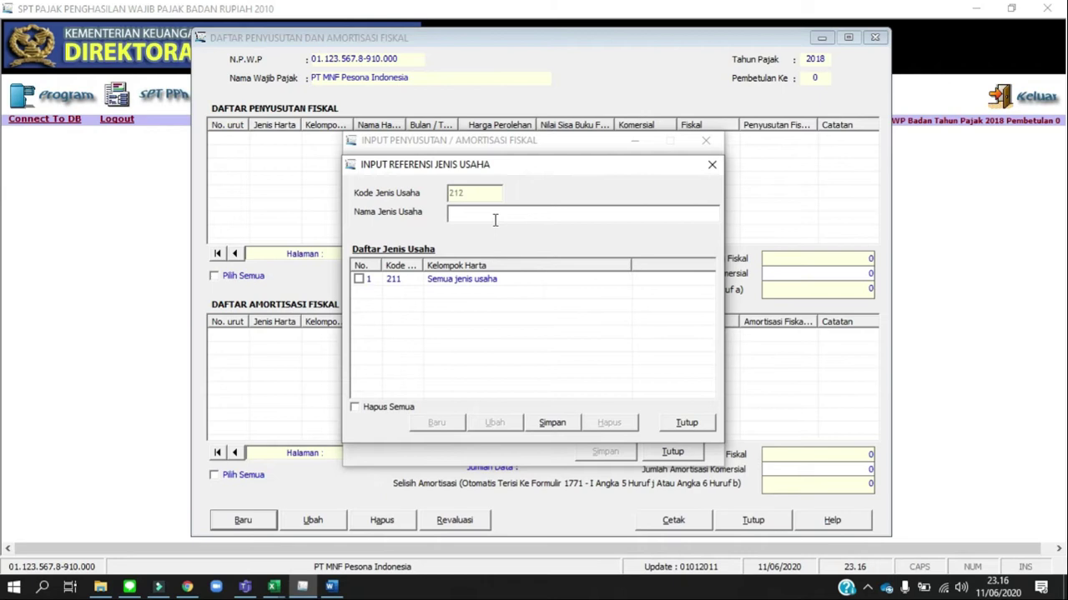
click(686, 424)
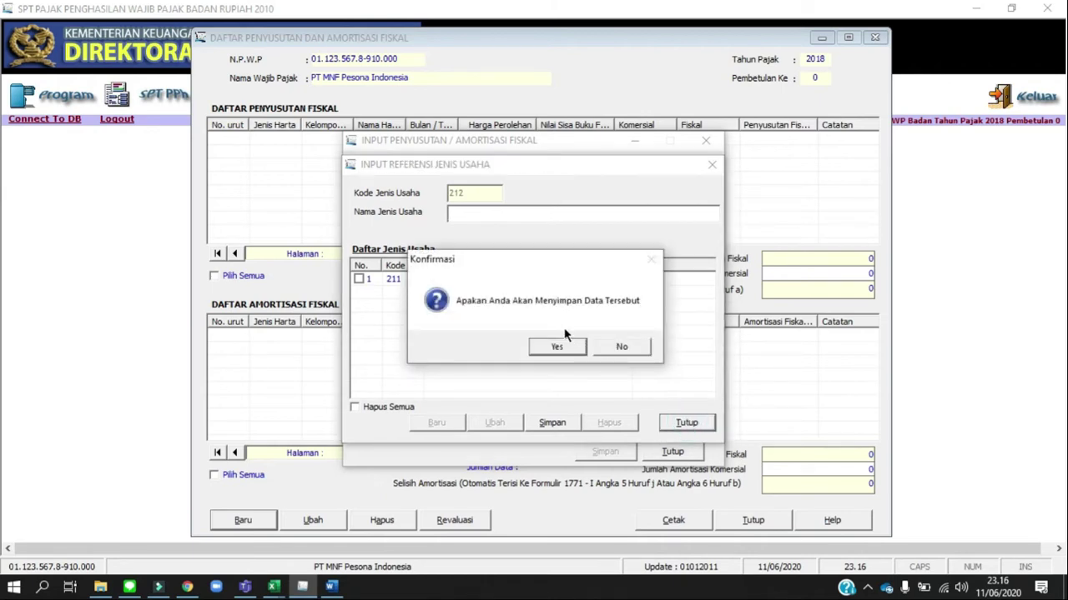
click(555, 346)
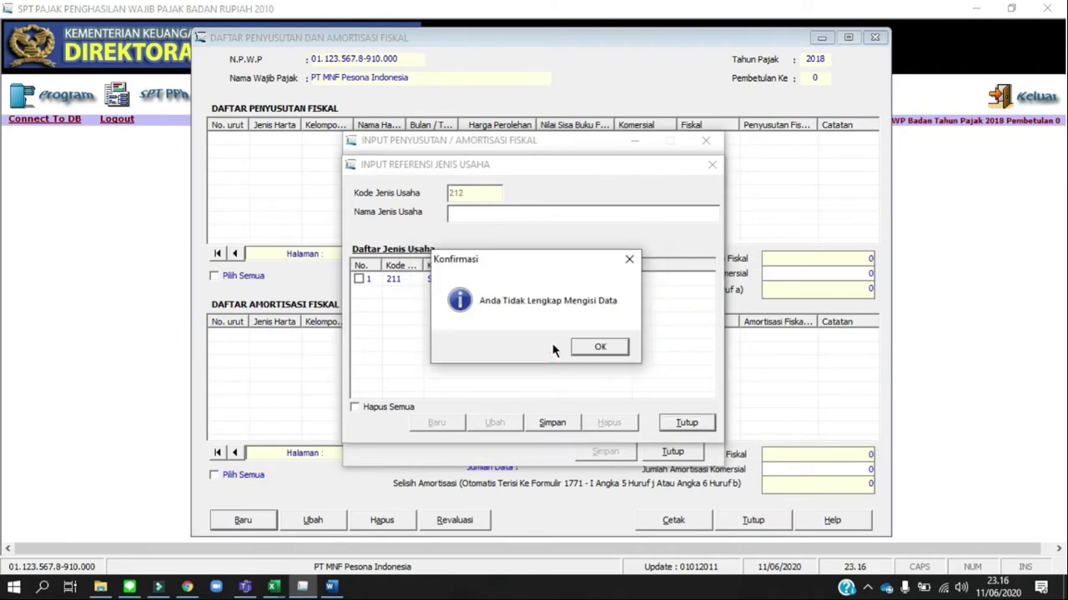
click(594, 350)
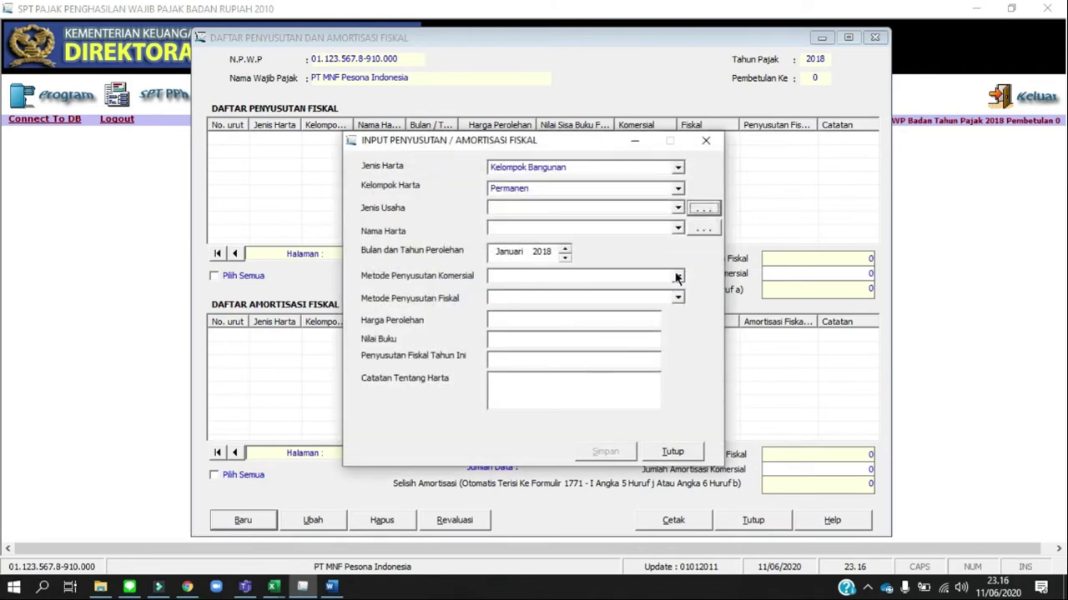
Set Jenis Usaha to Semua jenis usaha and Nama Harta to Gudang
click(678, 208)
click(643, 236)
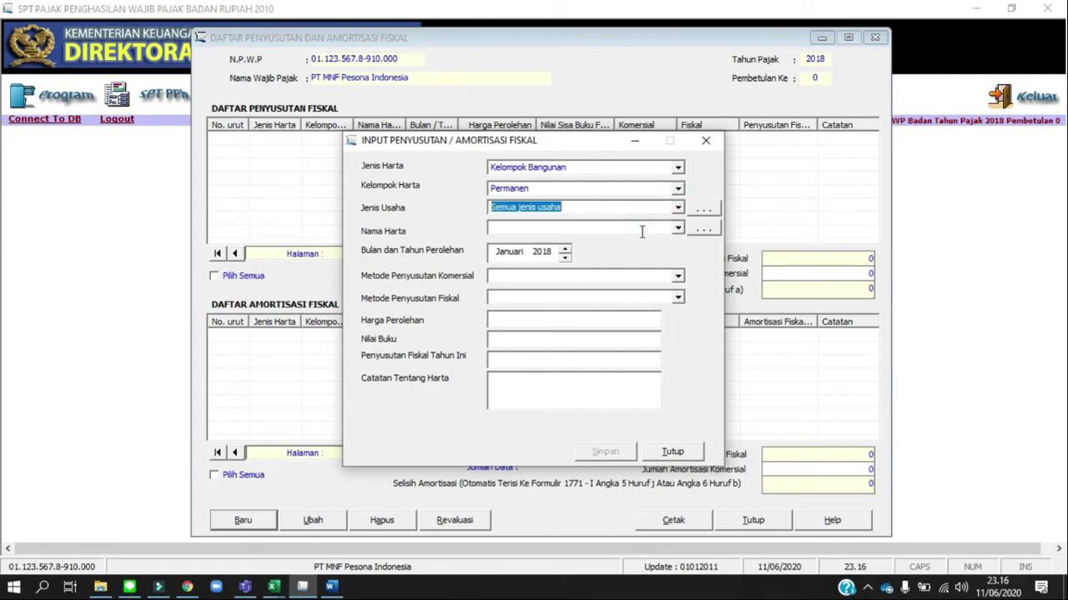
click(678, 228)
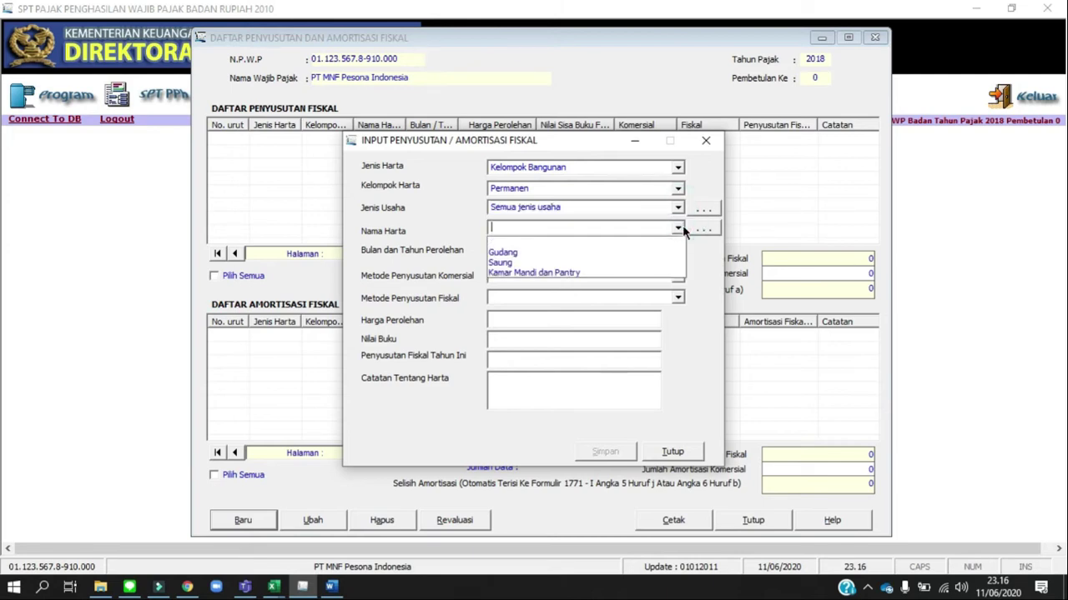
click(642, 257)
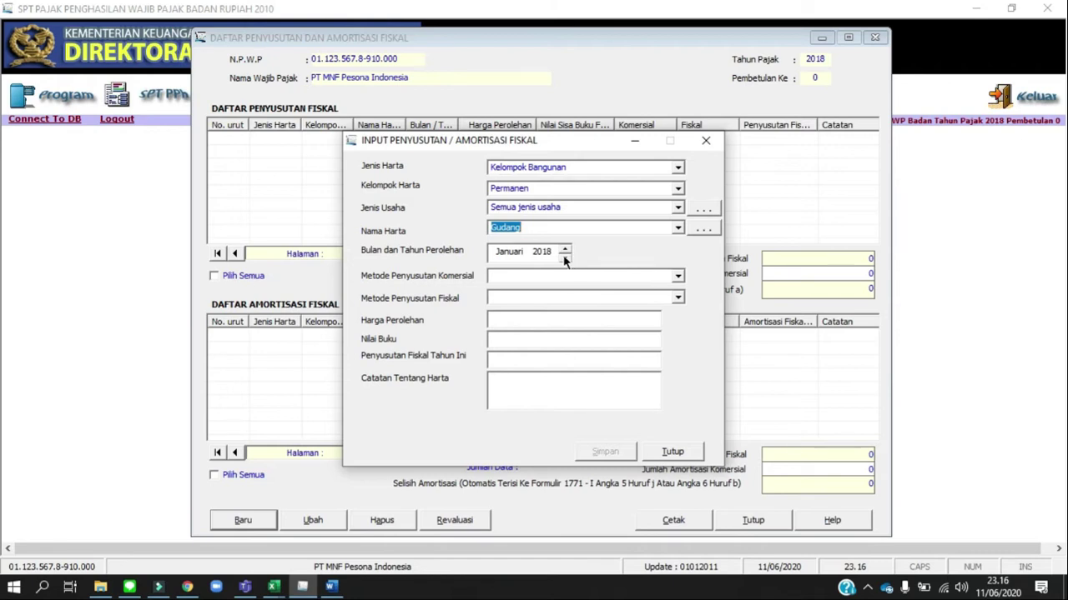
Set the asset's acquisition month and year to Maret 2014
click(519, 256)
click(566, 249)
click(566, 249)
click(565, 249)
click(565, 249)
click(566, 250)
click(565, 257)
click(565, 257)
click(565, 257)
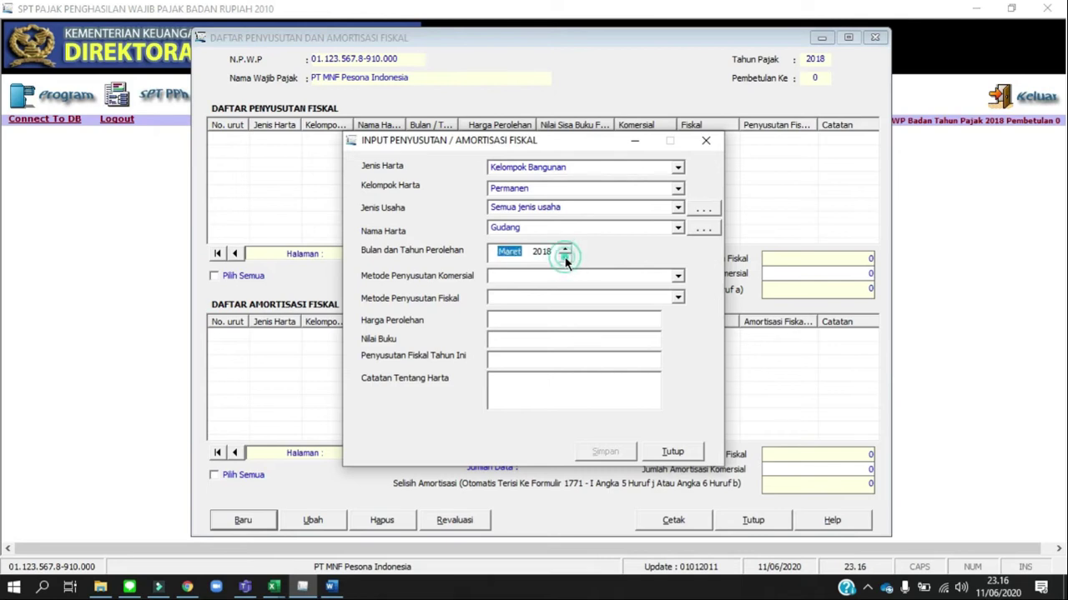
click(548, 251)
click(566, 258)
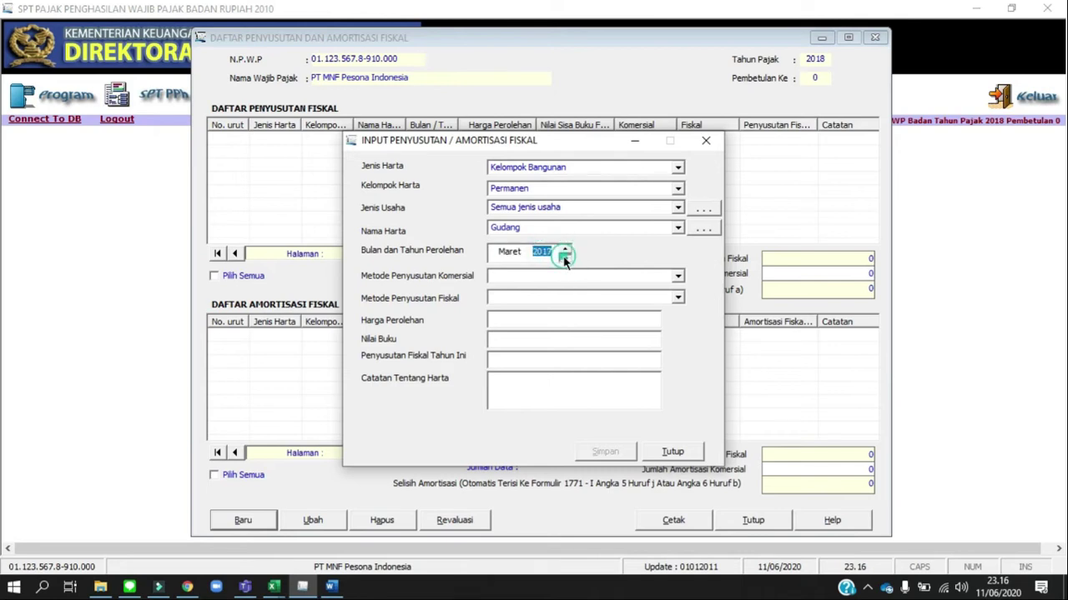
click(566, 258)
click(565, 258)
click(565, 258)
Choose Garis Lurus as both the commercial and the fiscal depreciation method
click(538, 276)
click(678, 277)
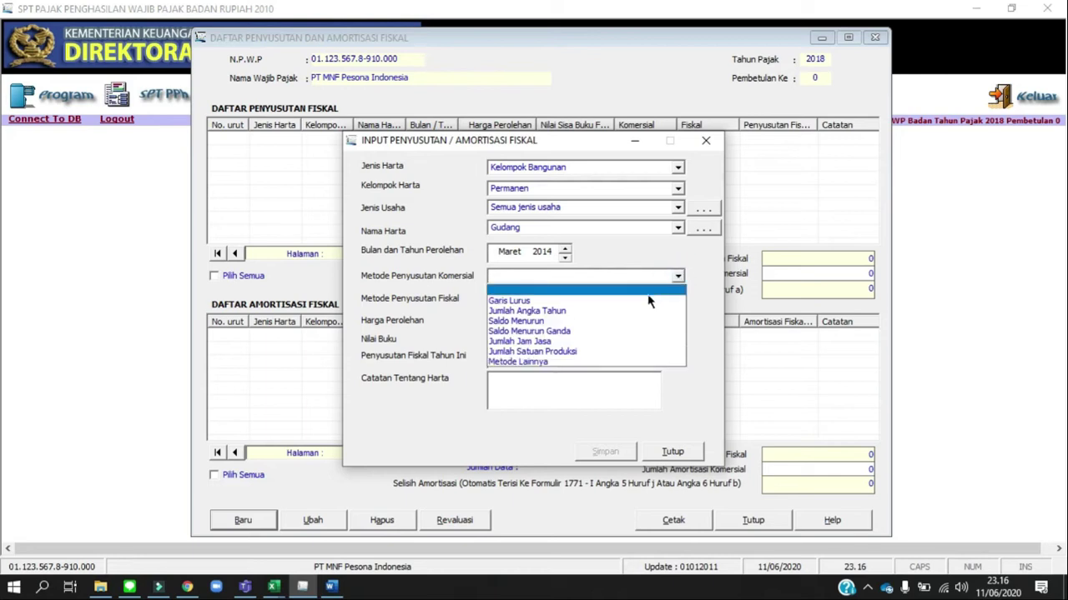
click(646, 298)
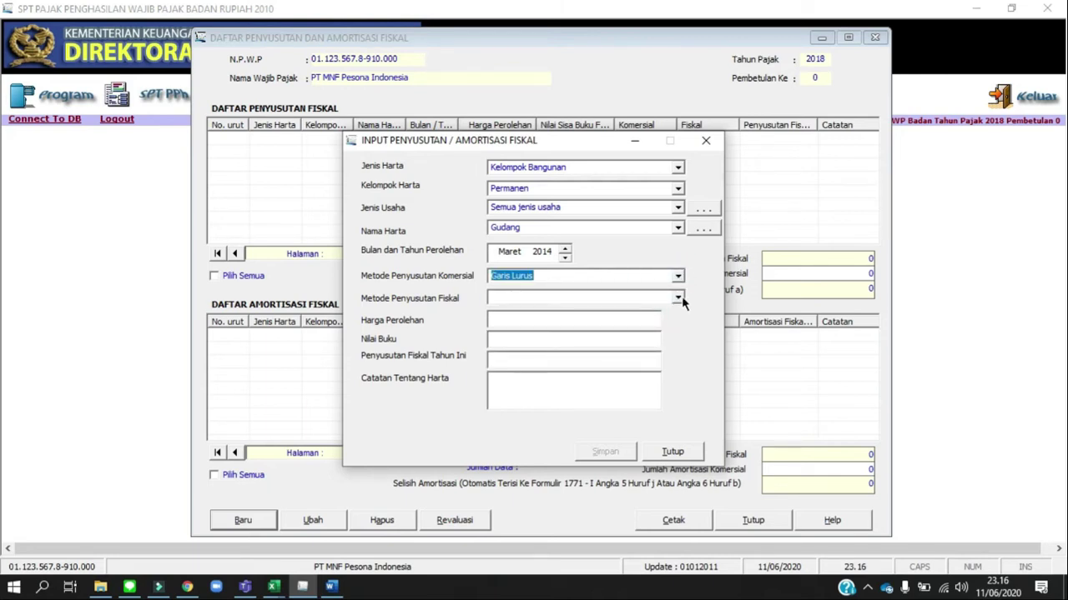
click(680, 300)
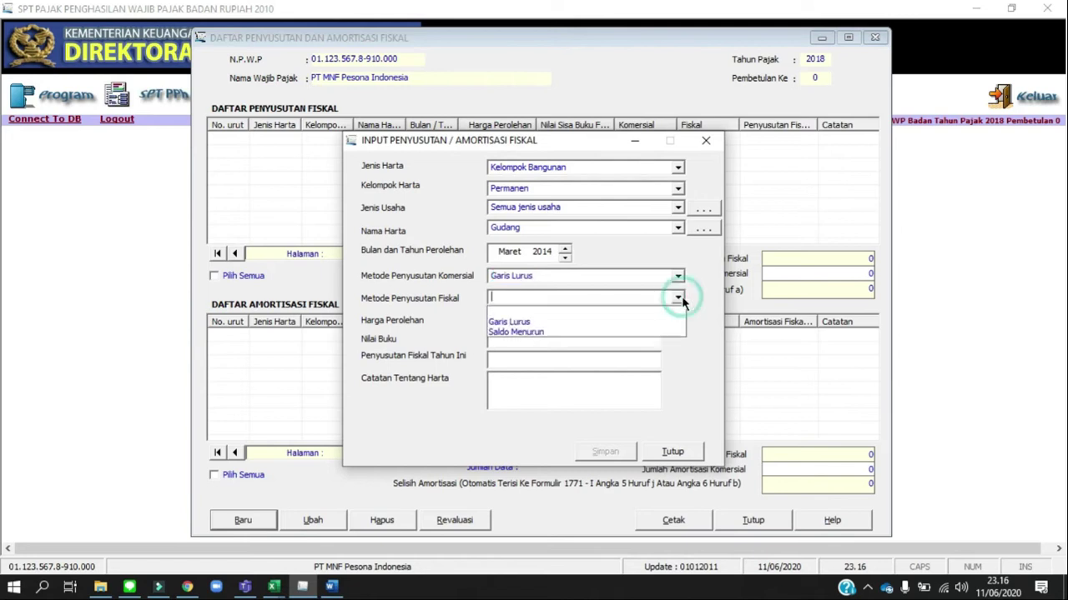
click(644, 325)
Check the Excel asset list and enter 2.105.439.750 as the Harga Perolehan, letting the book value and depreciation calculate
click(630, 321)
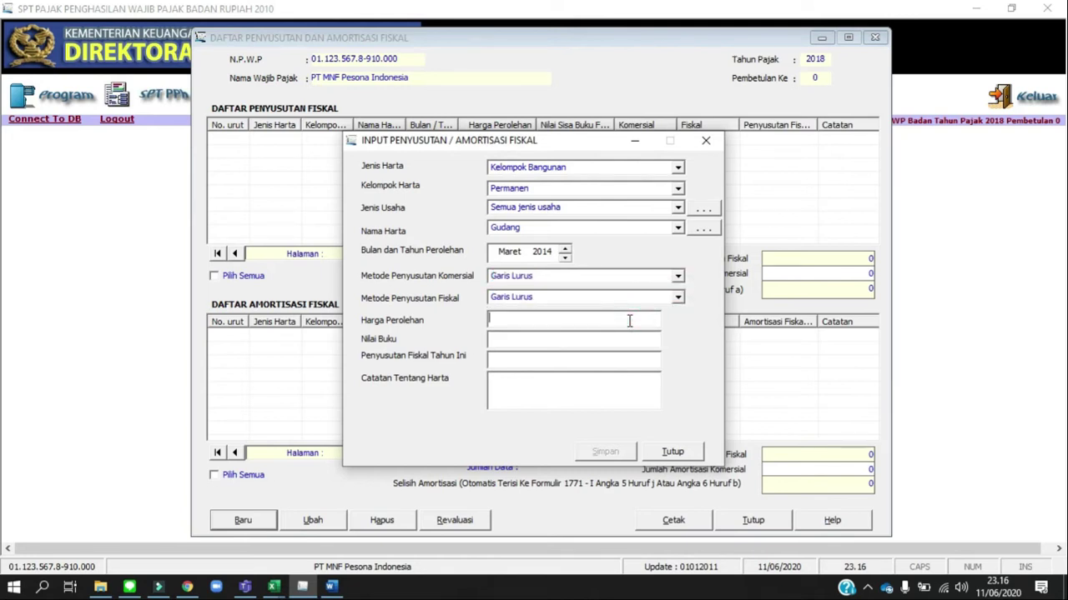
key(alt+Tab)
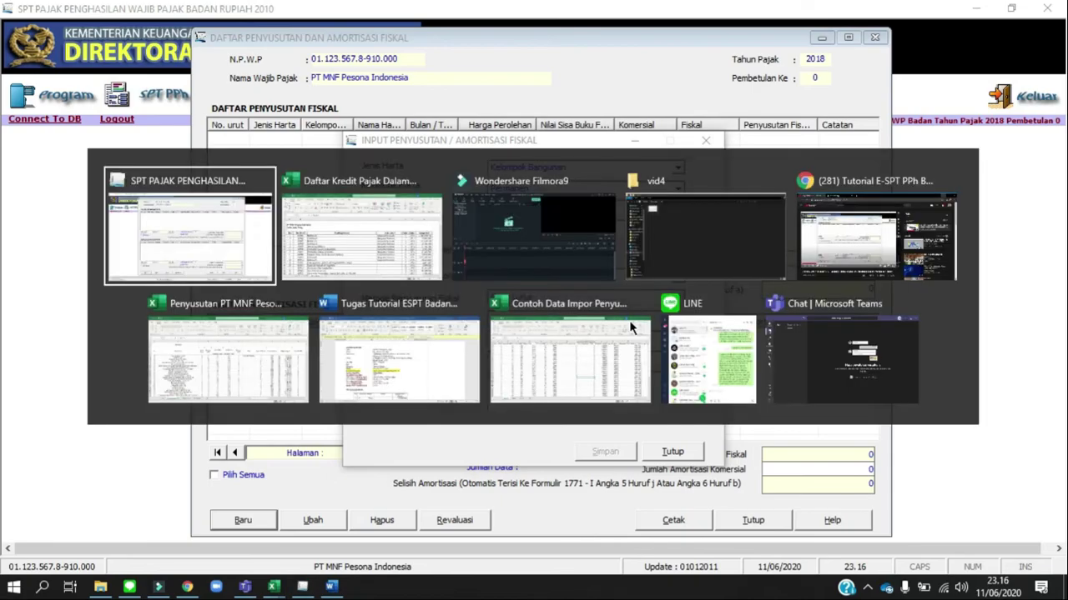
key(alt+Tab)
key(alt+Tab)
text(21)
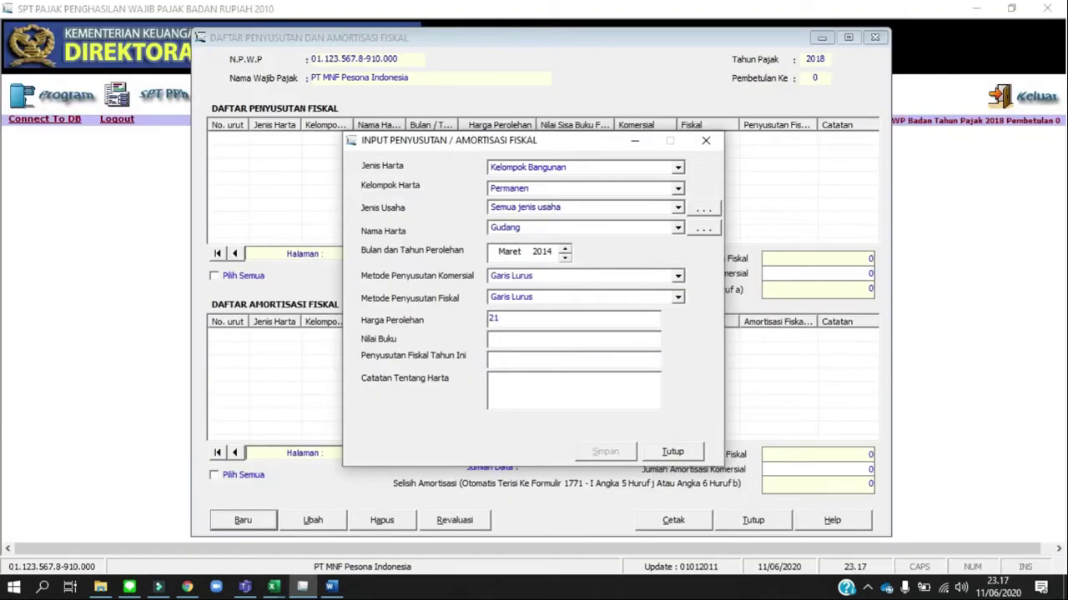
text(05439750)
key(Tab)
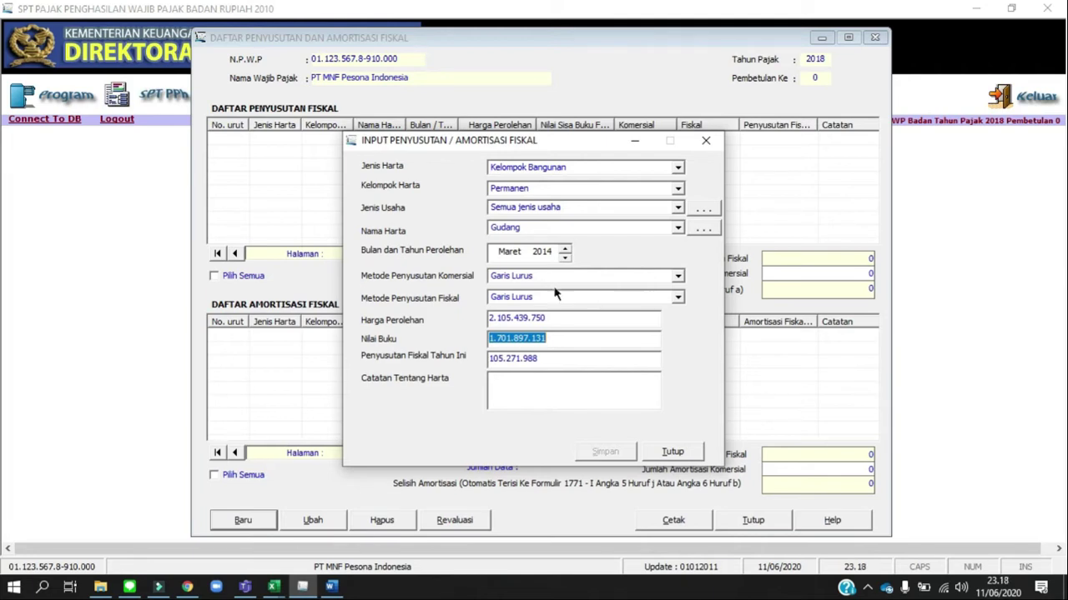
Add the asset note "Building 01" and save the depreciation entry
click(512, 392)
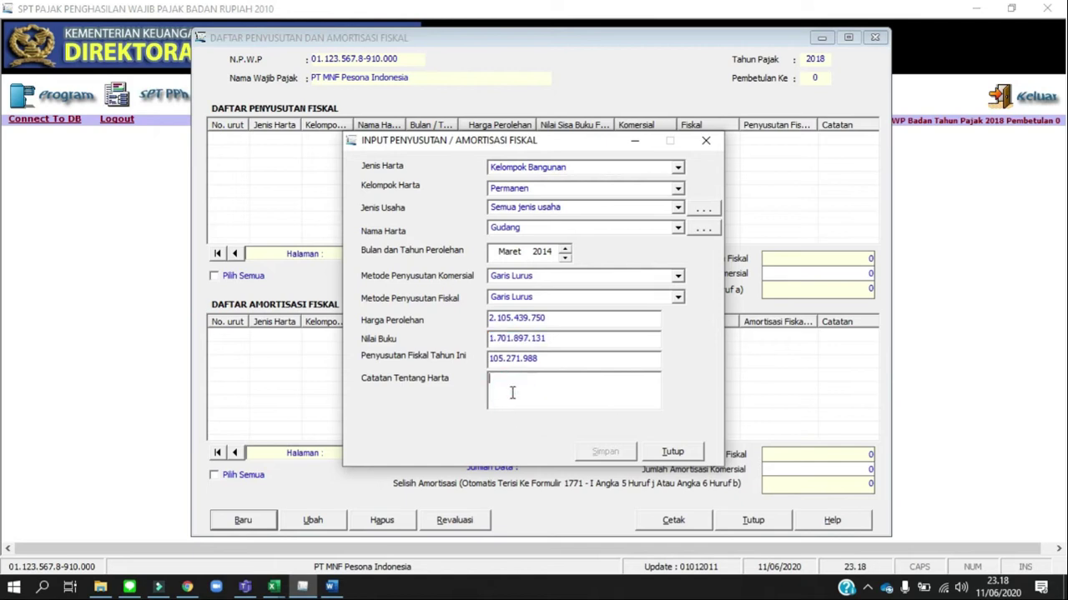
text(Building 01)
click(618, 455)
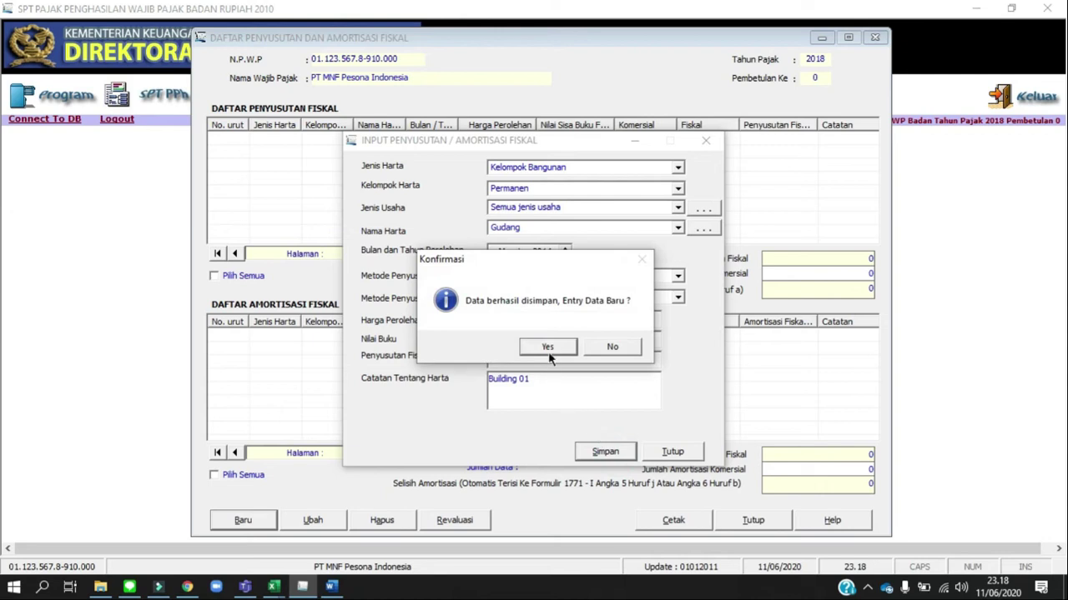
Accept entering another asset, switch to Excel and look through the complete Fixed Assets list of PT MNF Pesona Indonesia
click(549, 348)
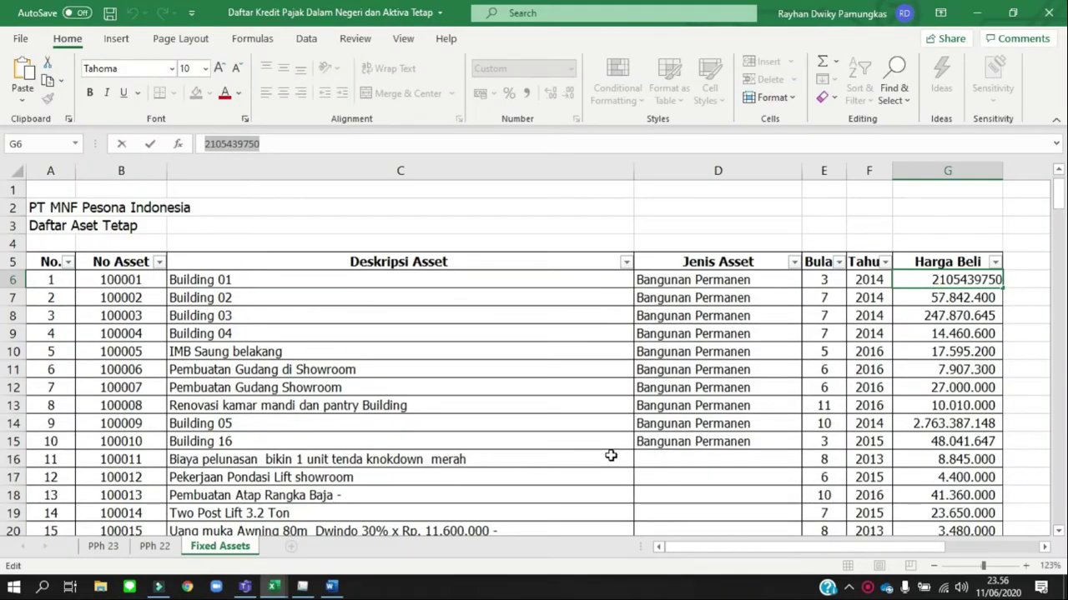
scroll(610, 455, down, 13)
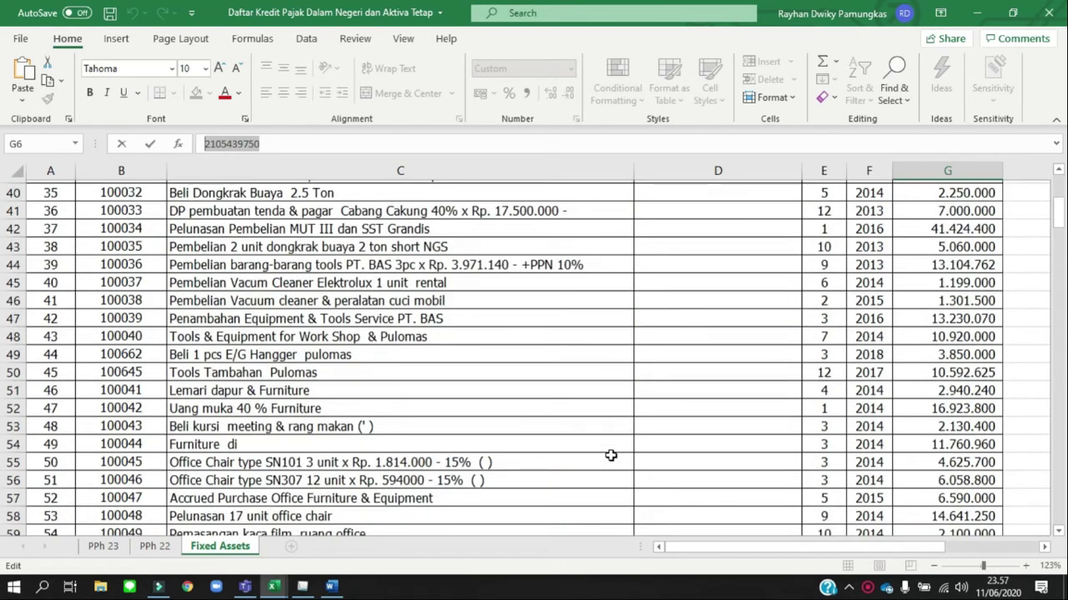
scroll(610, 456, down, 20)
scroll(610, 455, up, 20)
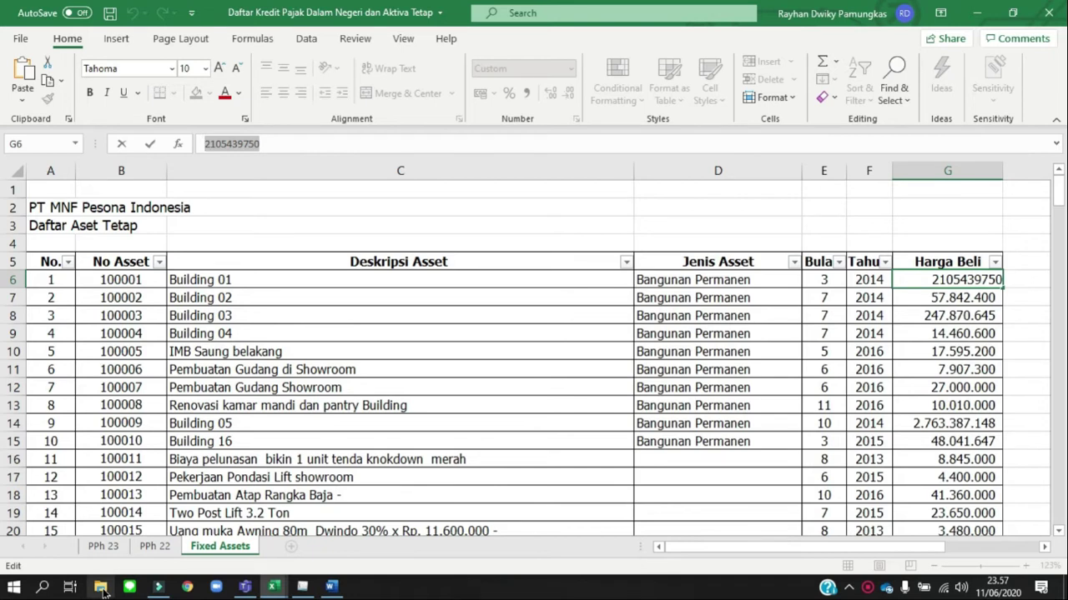
Switch to File Explorer and open the Contoh Data Impor folder within Documents, Tutorial Install E-SPT Rupiah 2010, E-SPT PPh Badan, SPT Badan
click(101, 588)
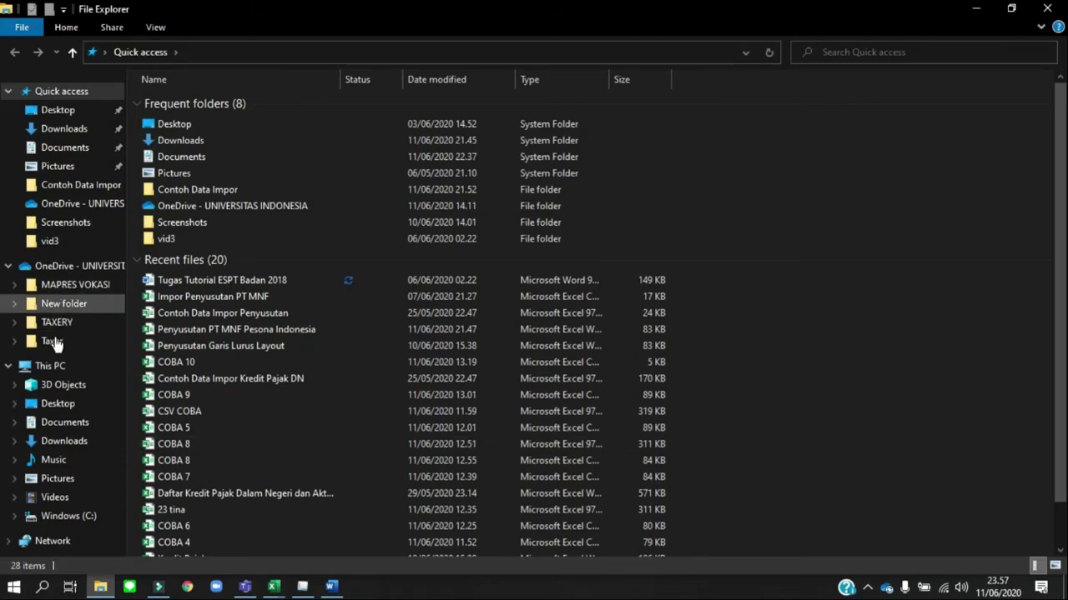
click(77, 148)
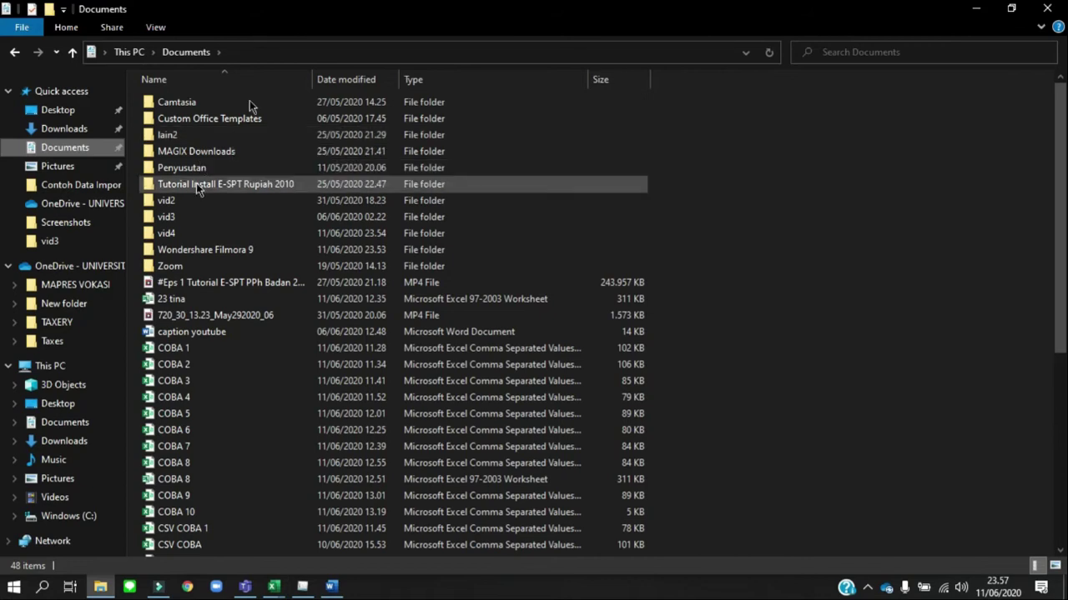
double_click(196, 184)
double_click(249, 102)
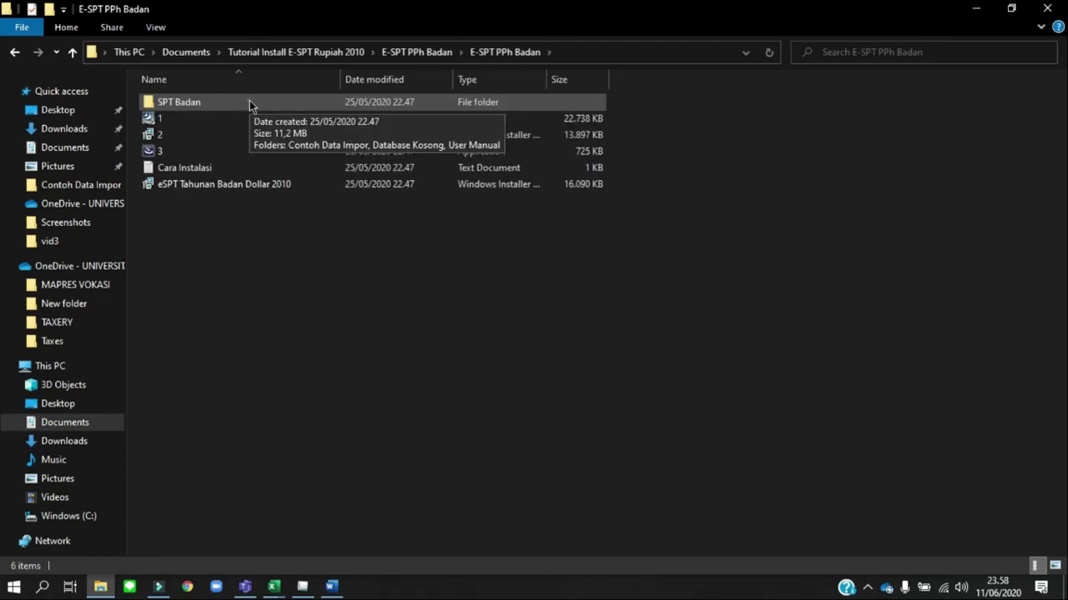
double_click(250, 101)
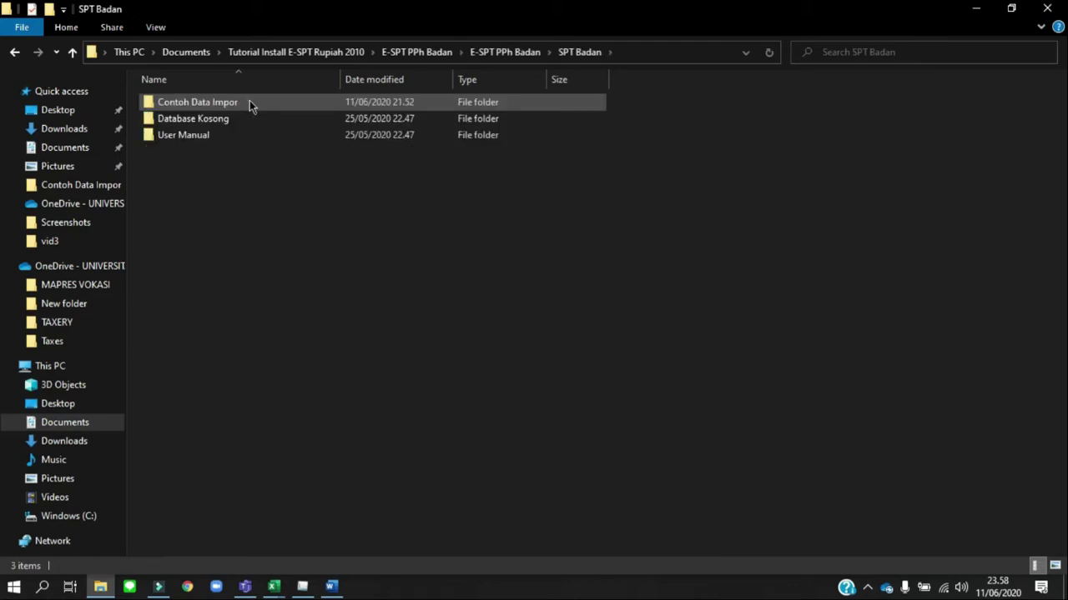
double_click(249, 102)
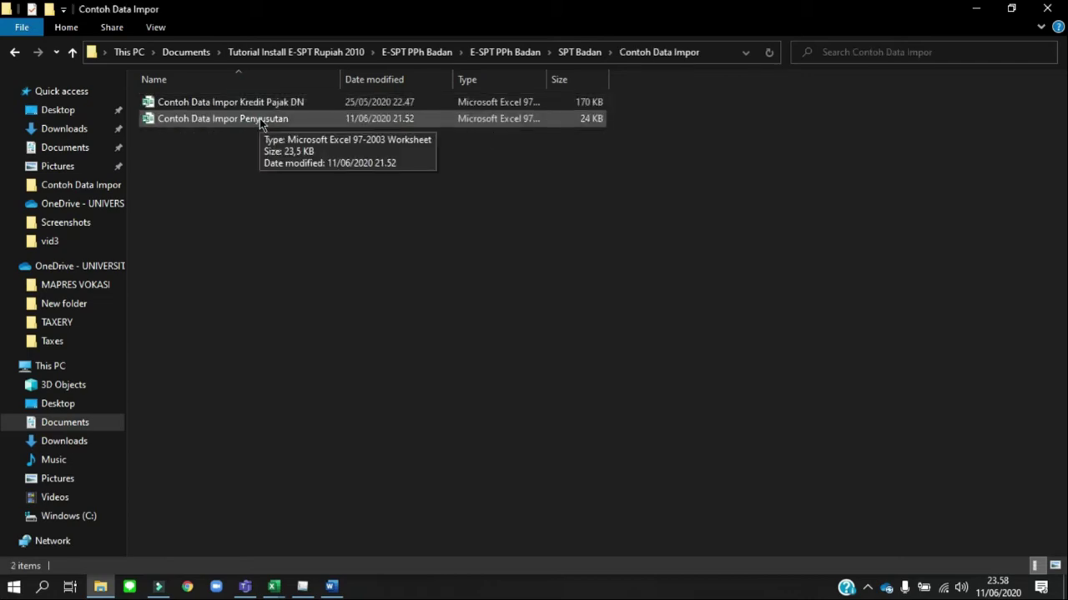
Switch to the Contoh Data Impor Penyusutan workbook in Excel and examine its import columns from Jenis Harta to Keterangan nama harta
key(alt+Tab)
mouse_move(273, 586)
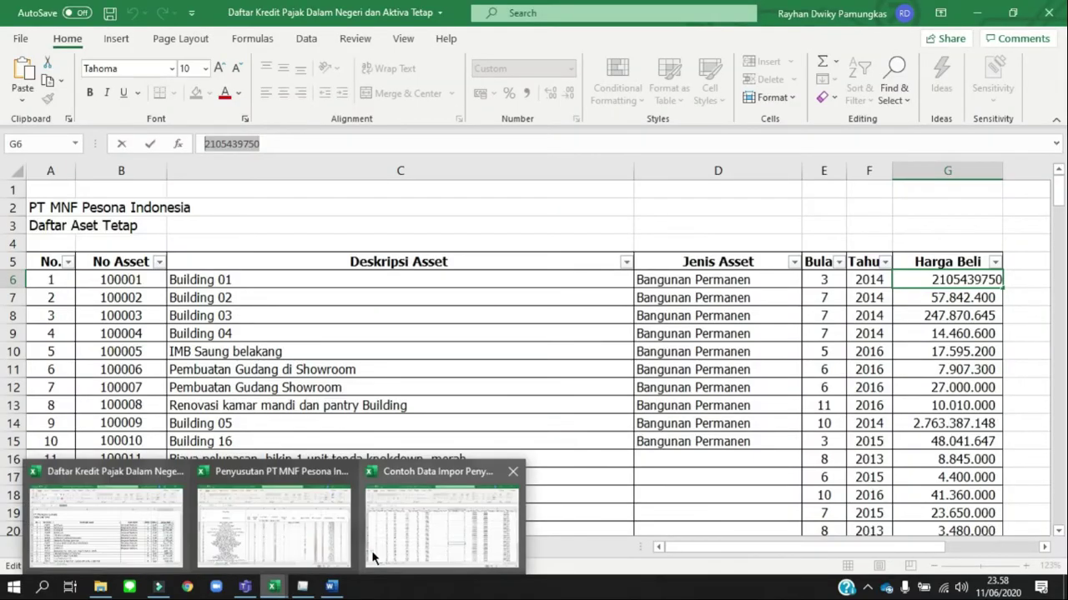
click(372, 554)
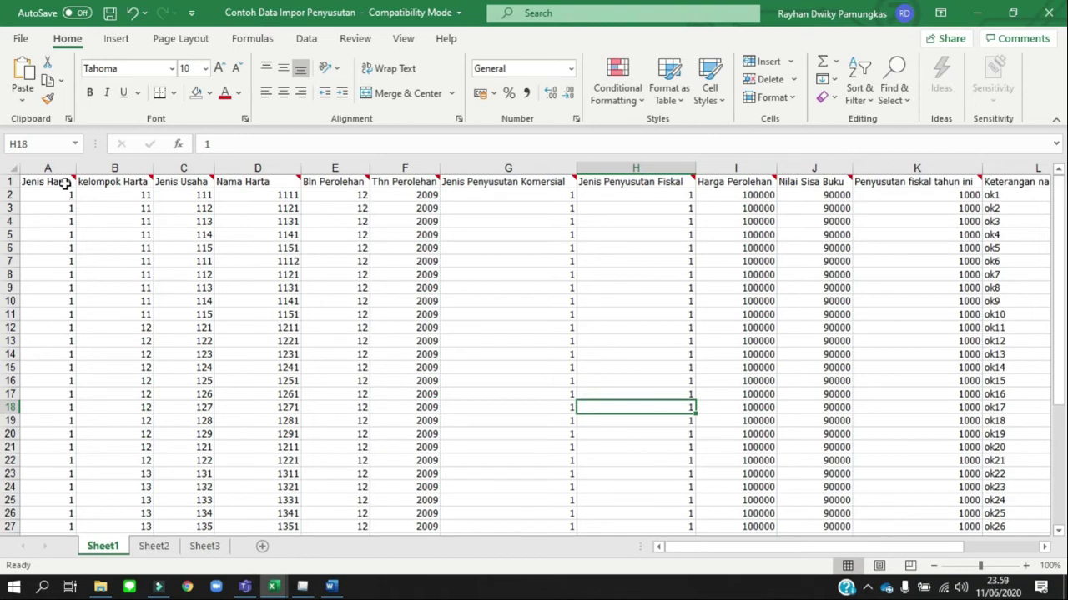
mouse_move(65, 184)
scroll(460, 297, right, 2)
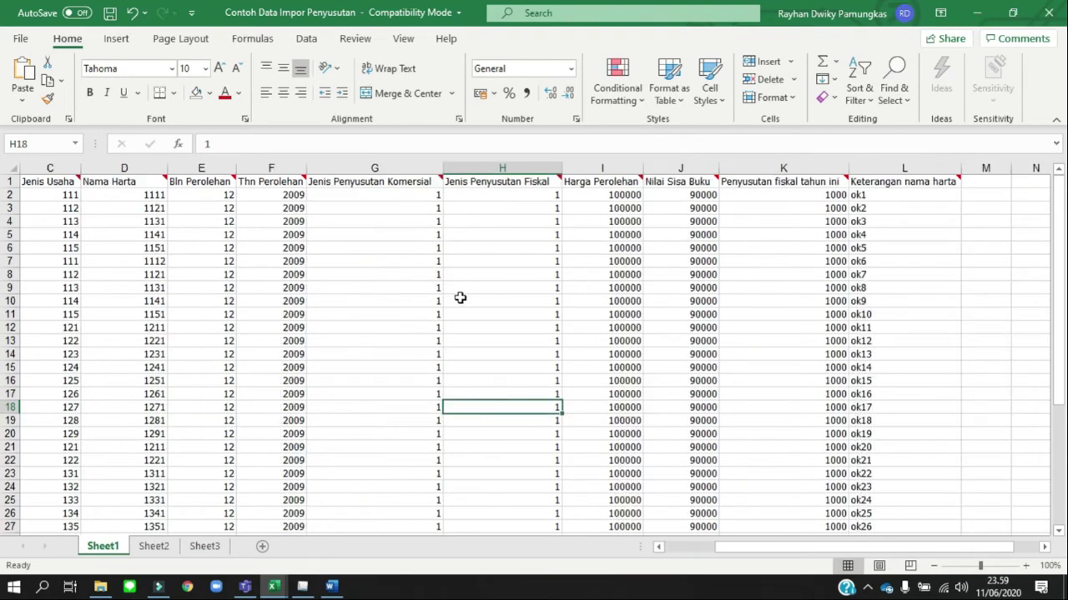
scroll(460, 298, left, 2)
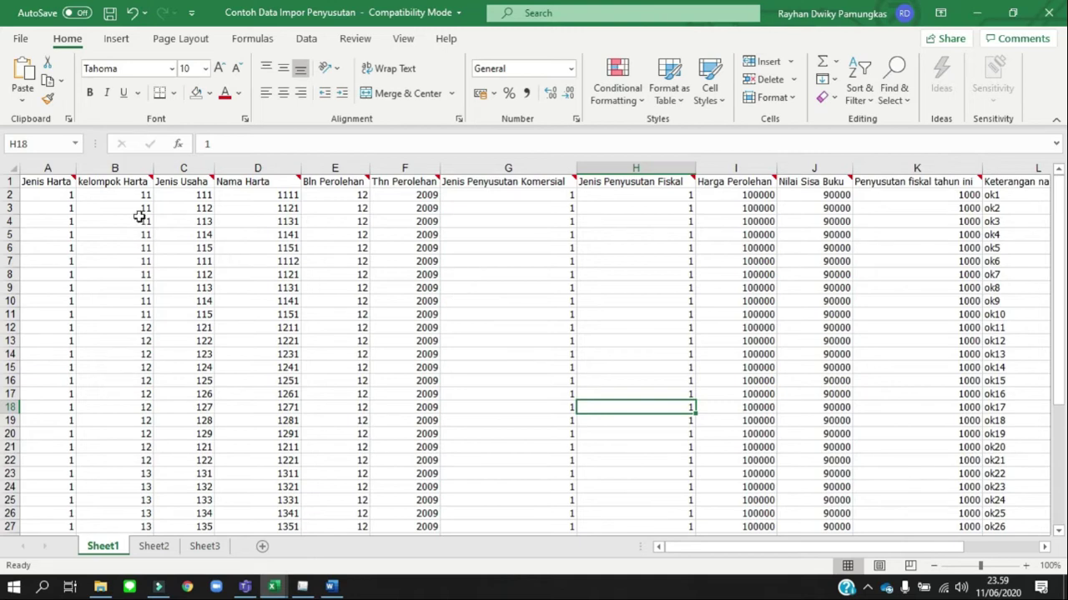
Clear all sample data below the header row, from A2 to L41, in the Contoh Data Impor Penyusutan template
click(50, 194)
key(ctrl+shift+Right)
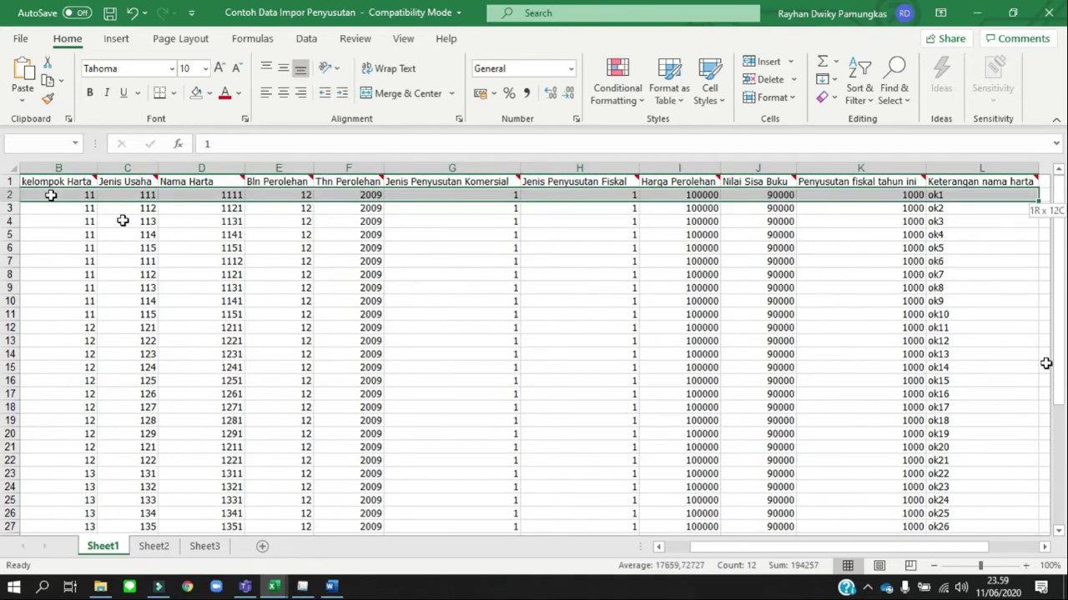
key(ctrl+shift+Down)
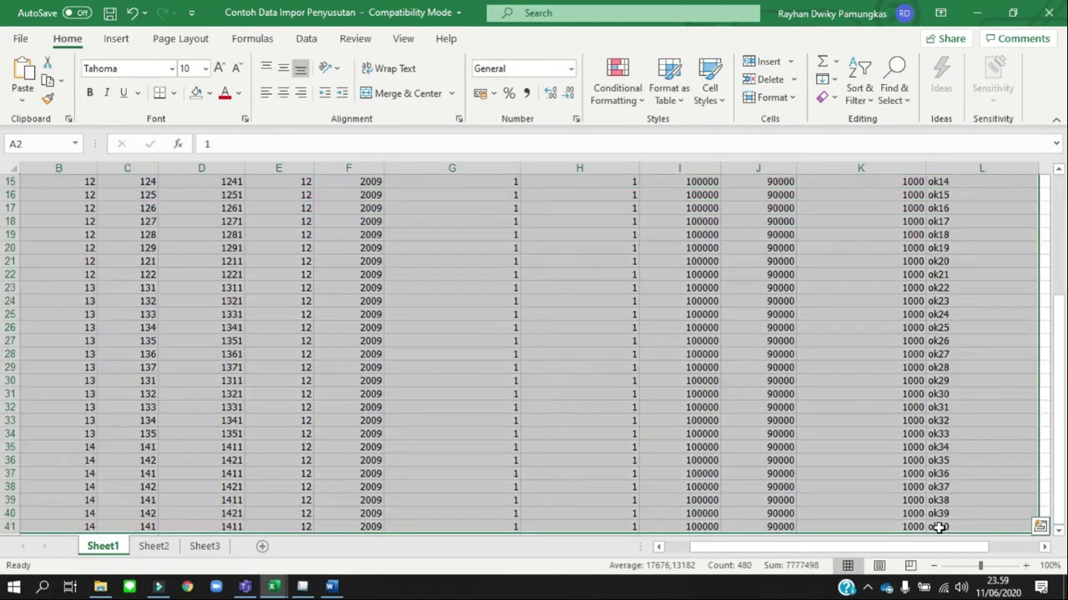
right_click(942, 522)
click(815, 286)
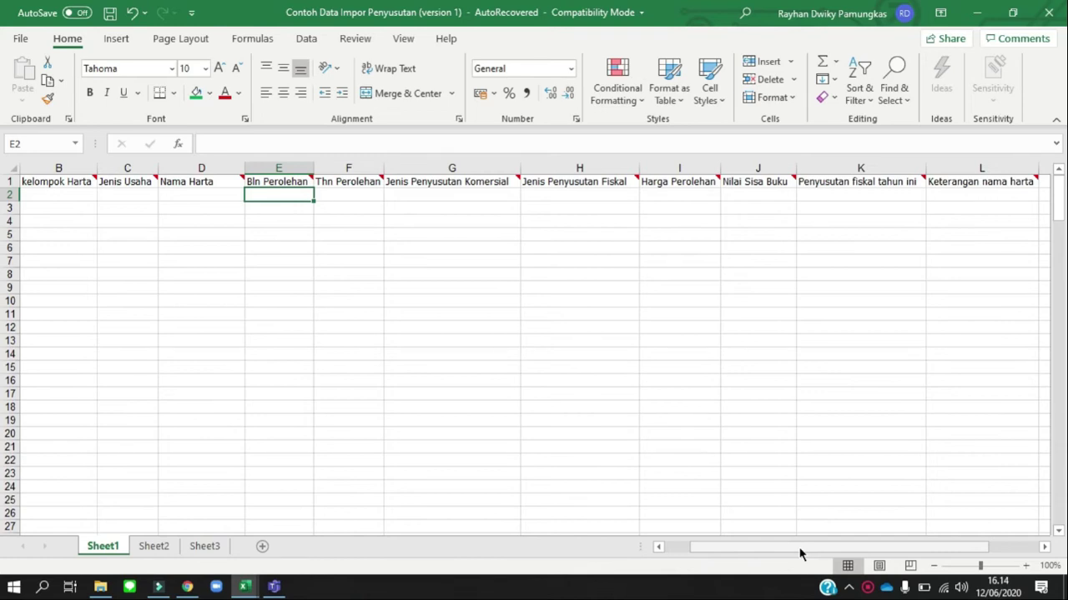
Copy the Bulan Perolehan and Tahun Perolehan data, J6:K199, from the Penyusutan 2019 sheet of the Penyusutan PT MNF Pesona Indonesia workbook
key(alt+Tab)
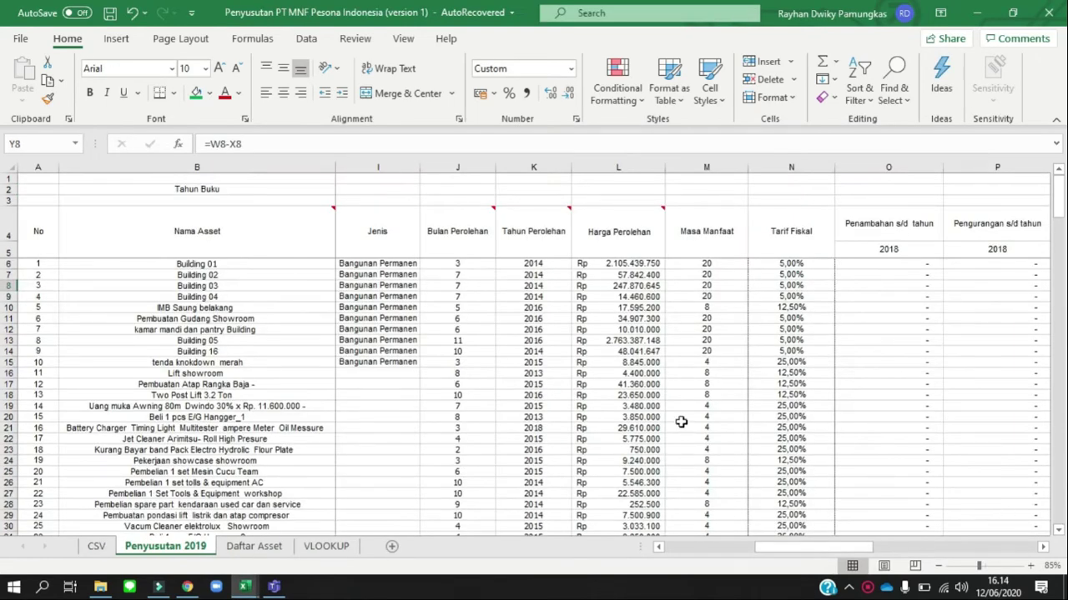
drag(457, 265, 534, 265)
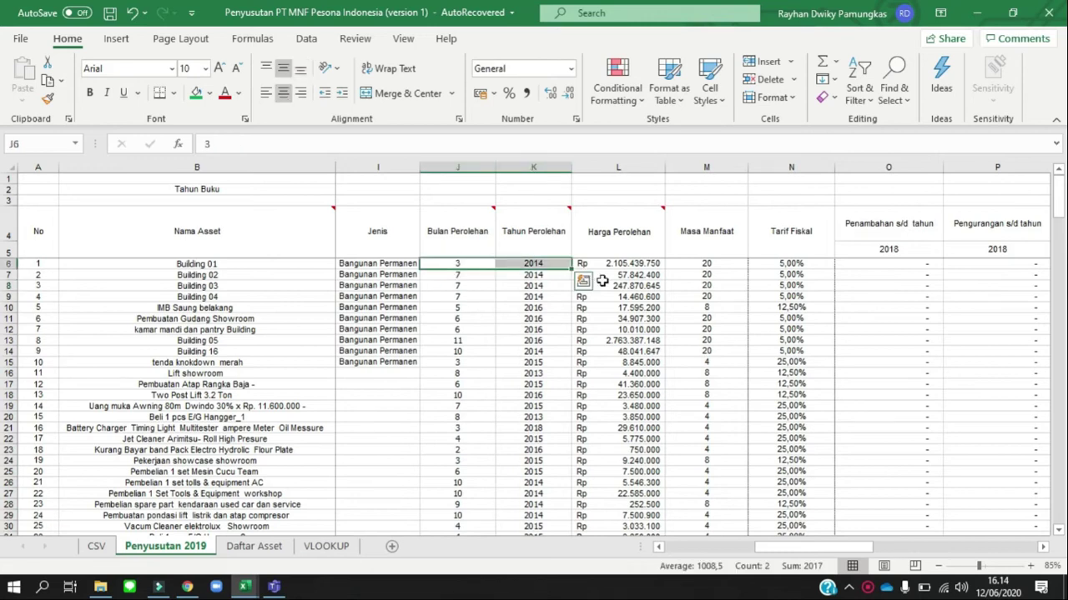
drag(1060, 194, 1059, 500)
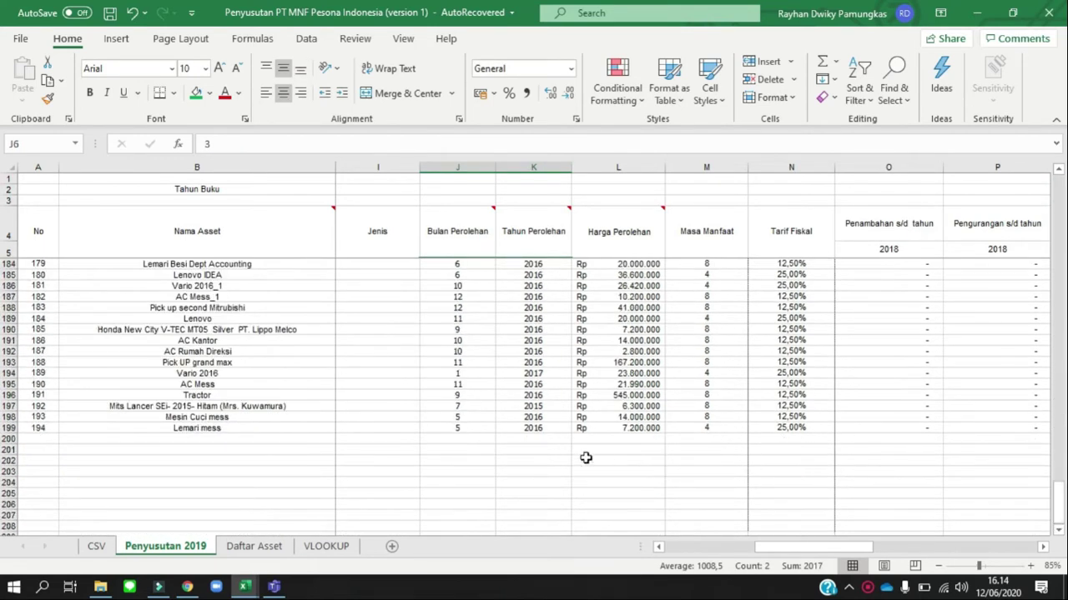
shift+click(539, 429)
key(ctrl+c)
Paste the copied months and years as values into the template's Bln Perolehan and Thn Perolehan columns, starting at E2
key(alt+Tab)
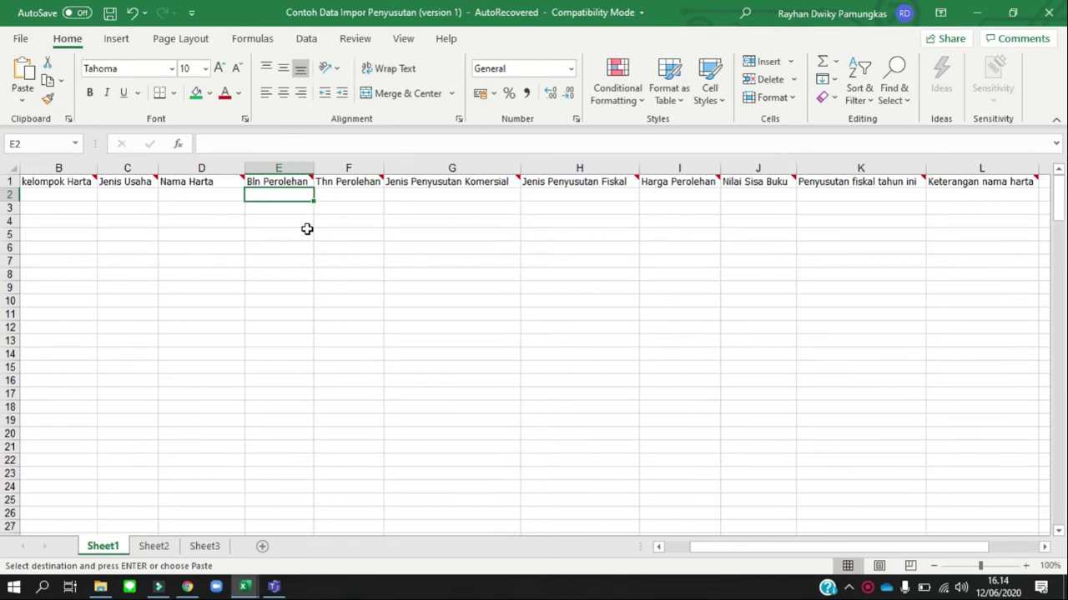
key(ctrl+alt+v)
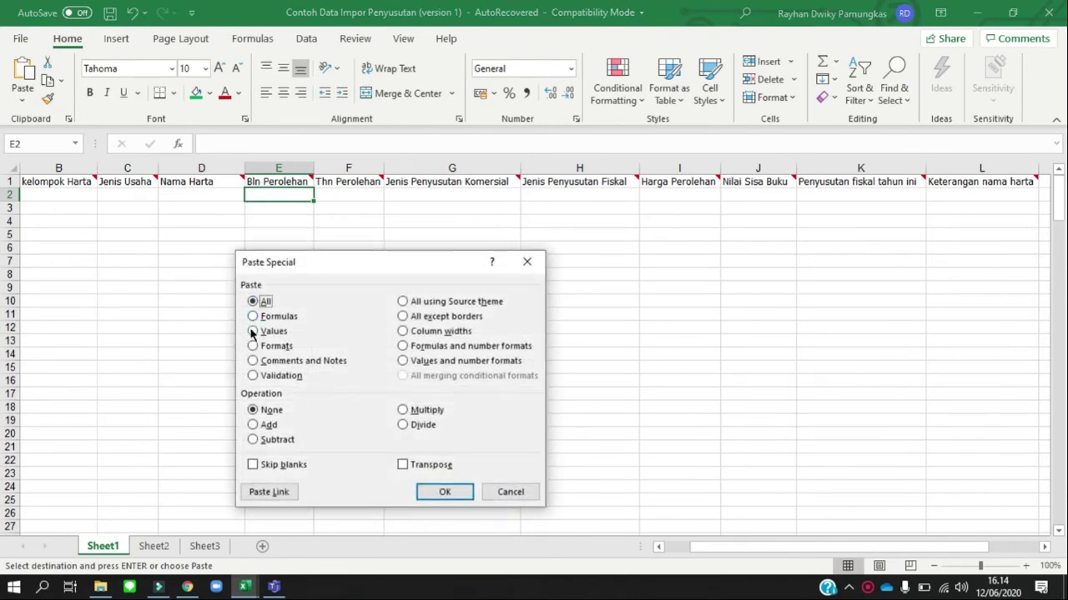
click(253, 331)
click(444, 492)
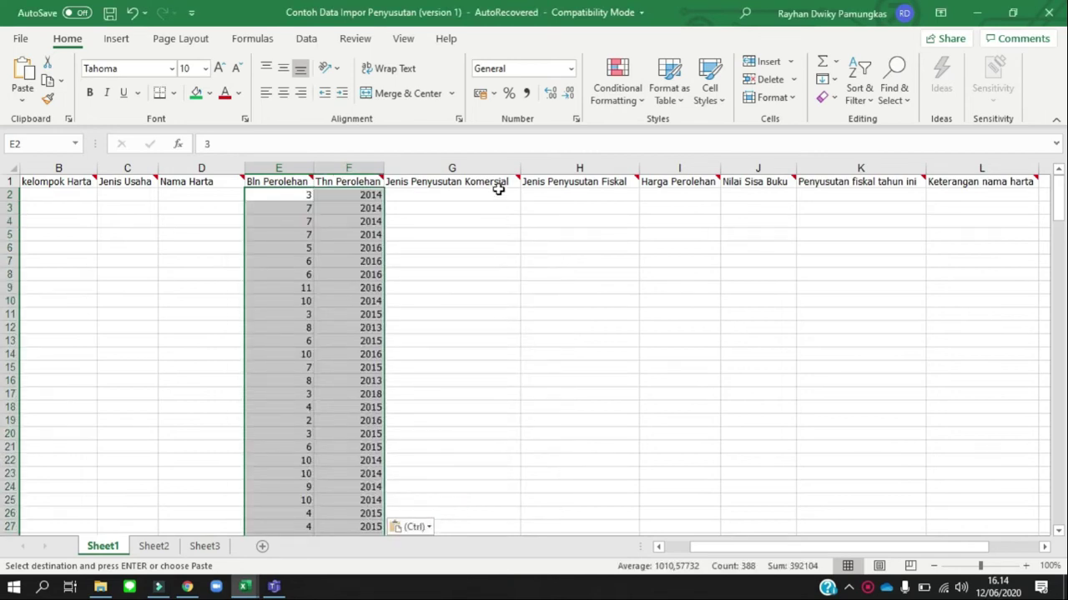
Enter code 1 for Jenis Penyusutan Komersial and Jenis Penyusutan Fiskal in G2:H2 and fill it down all asset rows
mouse_move(550, 185)
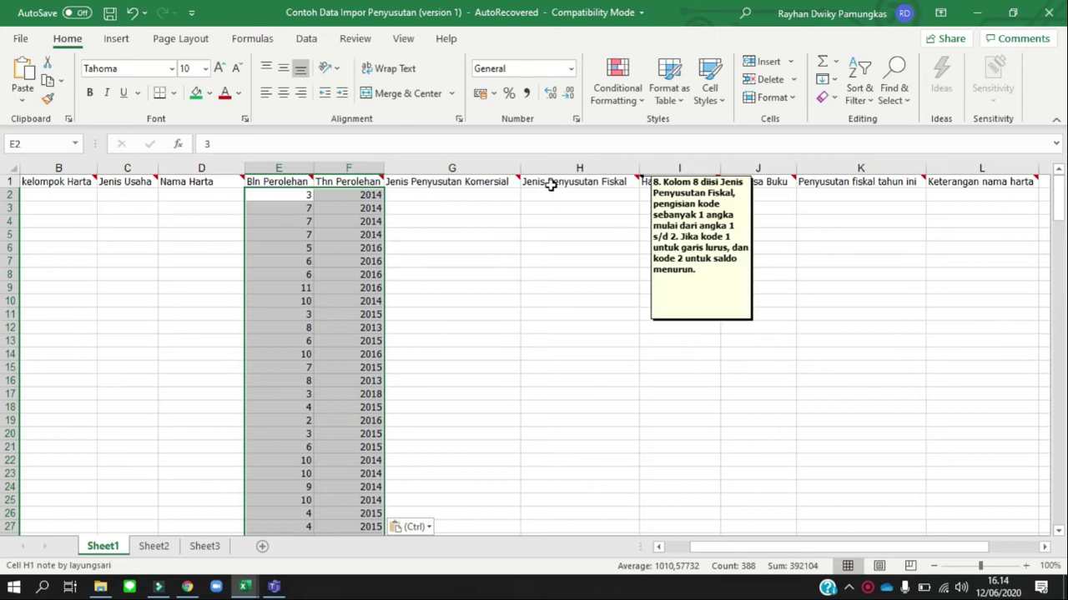
click(504, 201)
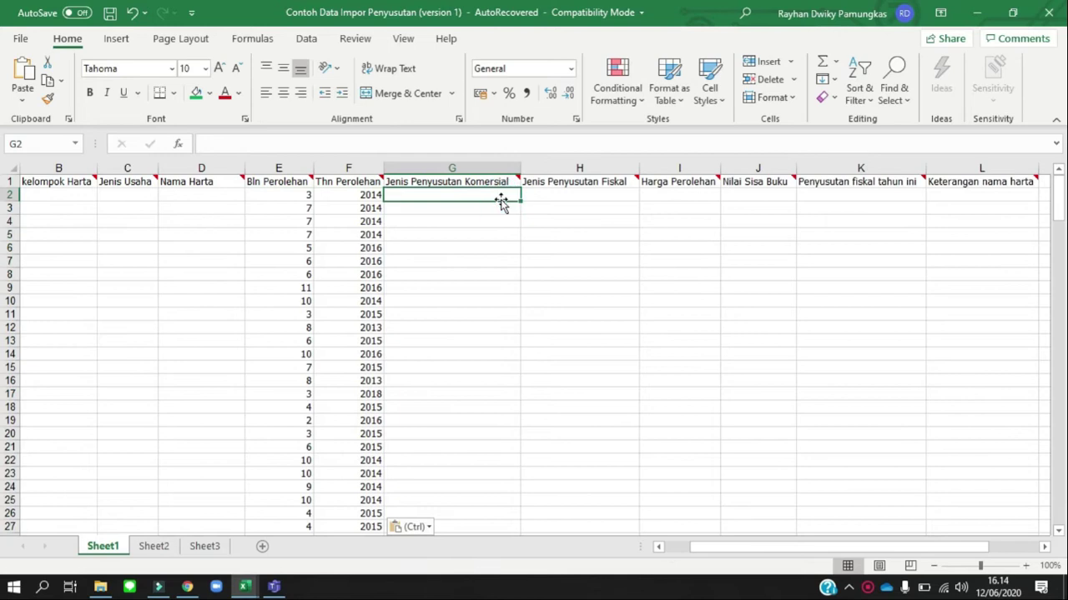
mouse_move(513, 183)
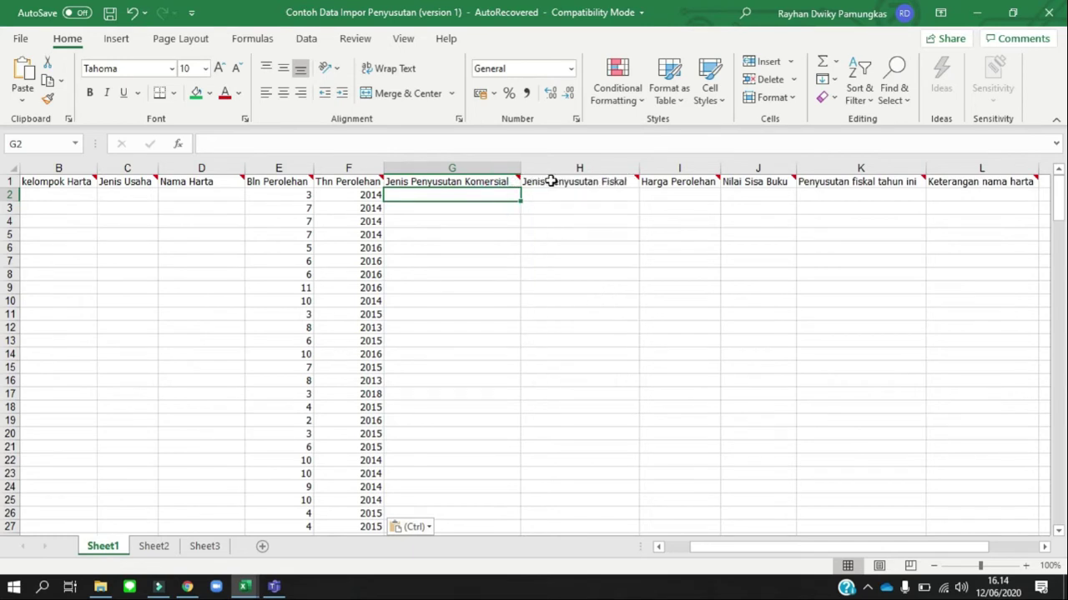
text(1)
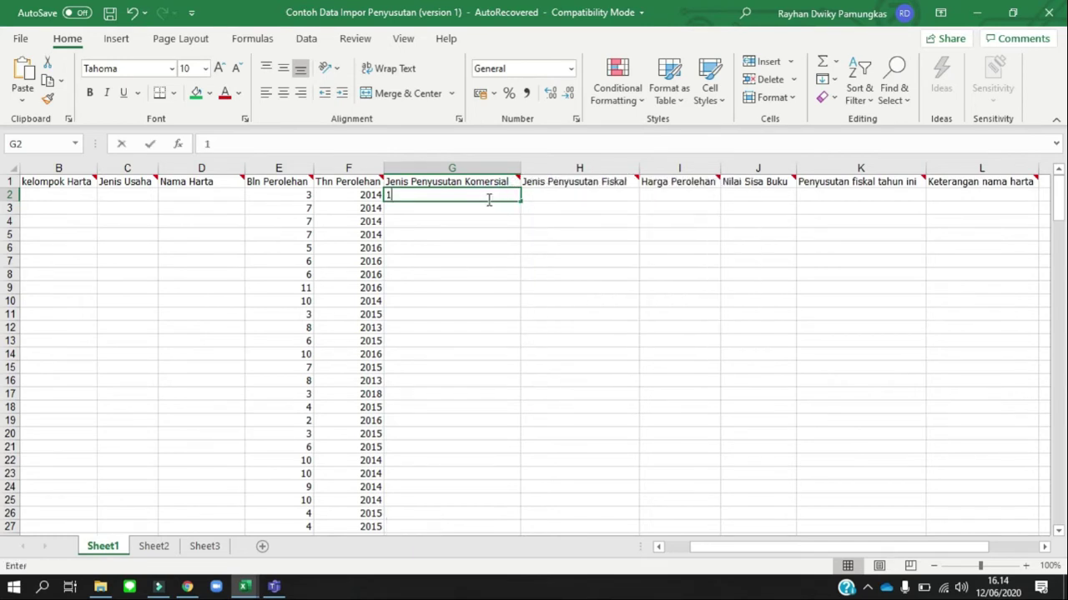
key(Right)
key(Right)
text(1)
key(BackSpace)
key(Left)
text(1)
key(Right)
drag(489, 200, 591, 194)
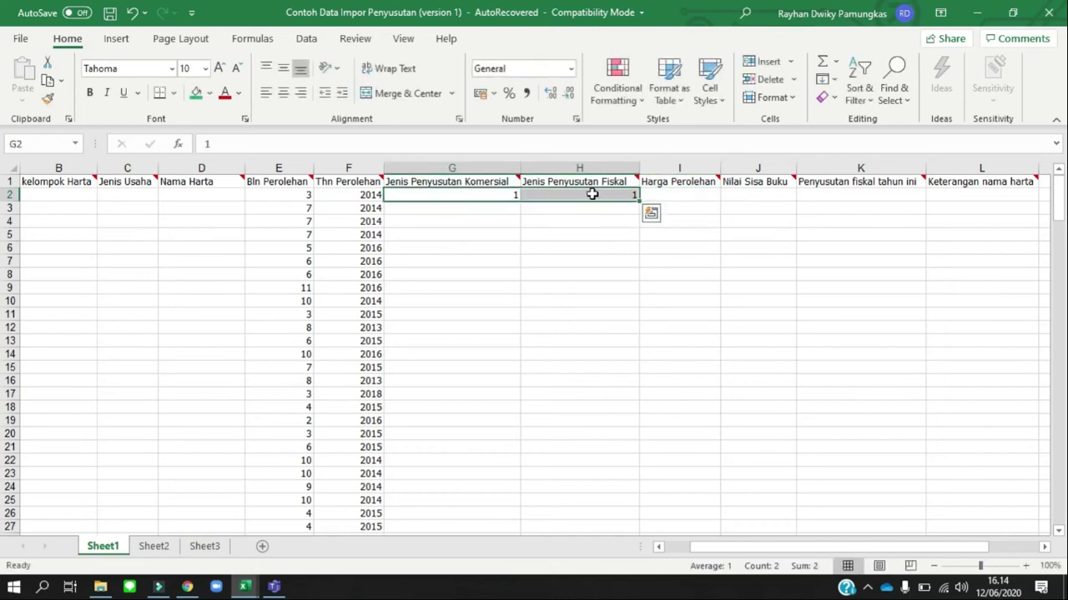
double_click(638, 201)
Copy the Harga Perolehan amounts, L6:L199, from the Penyusutan 2019 sheet for the template's Harga Perolehan column
click(654, 197)
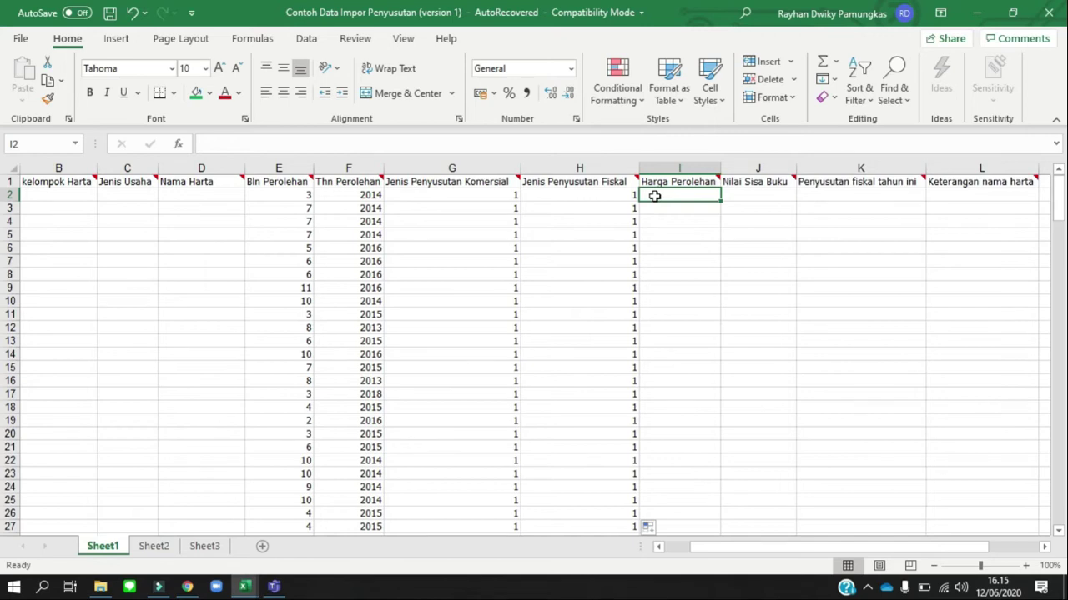
key(alt+Tab)
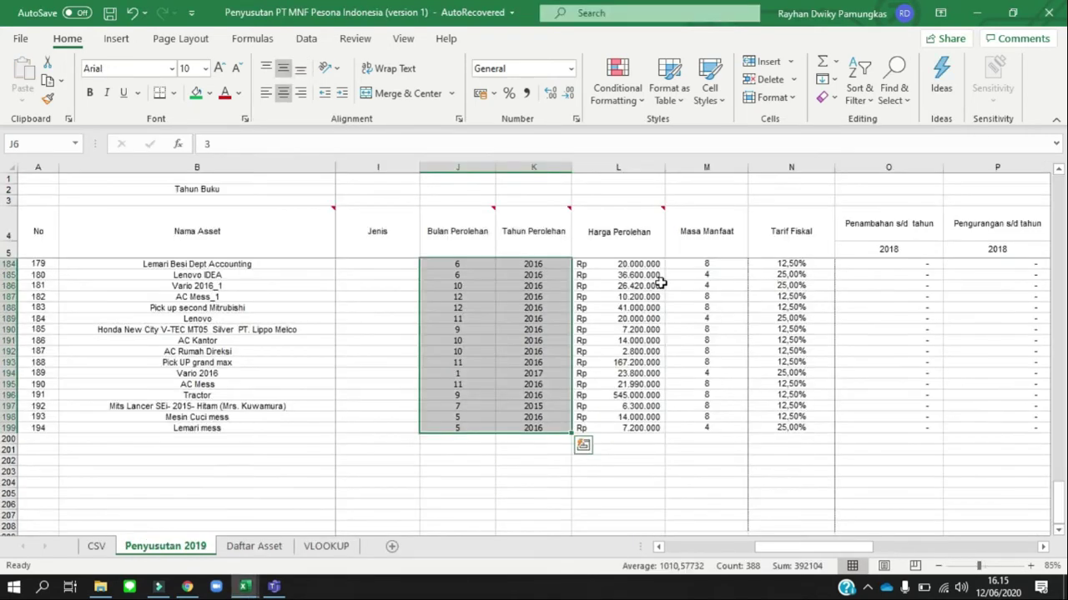
scroll(620, 288, up, 20)
drag(621, 264, 620, 253)
click(625, 269)
click(672, 273)
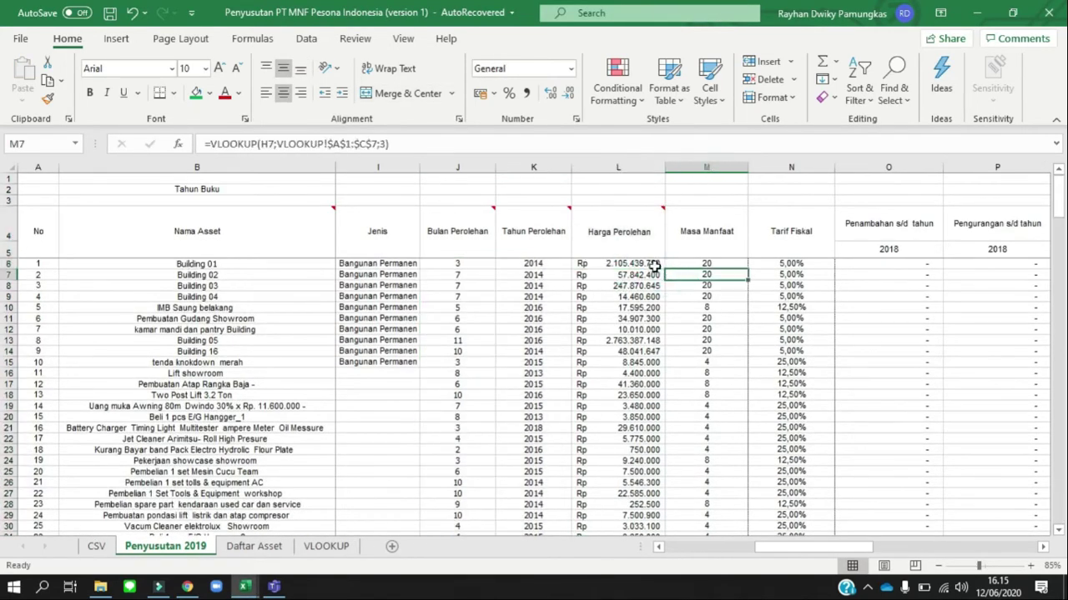
click(649, 264)
scroll(1054, 400, down, 20)
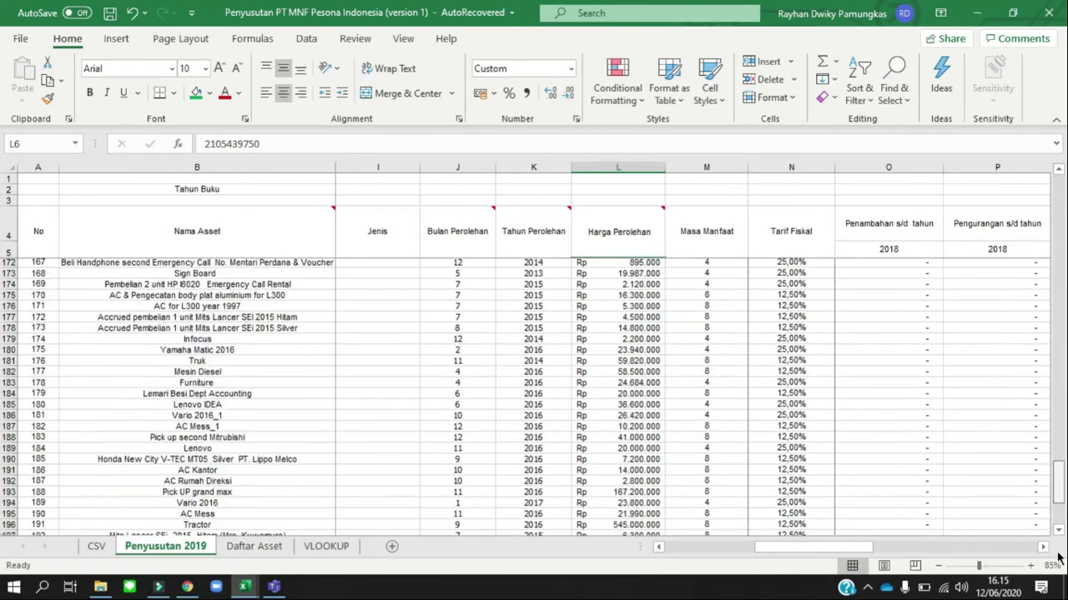
shift+click(644, 428)
key(ctrl+c)
Paste the copied acquisition prices as values into the template's Harga Perolehan column, starting at I2
key(alt+Tab)
key(ctrl+alt+v)
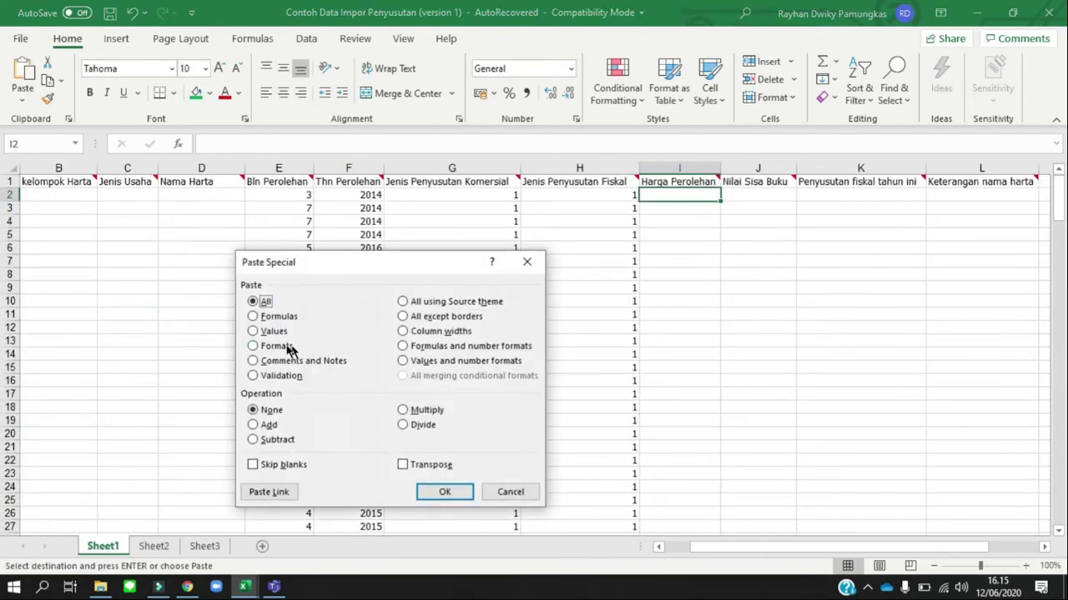
click(265, 332)
click(445, 491)
Copy the Nilai Sisa s/d 2017 amounts, V6:V199, from the Penyusutan 2019 sheet
key(alt+Tab)
scroll(710, 405, right, 8)
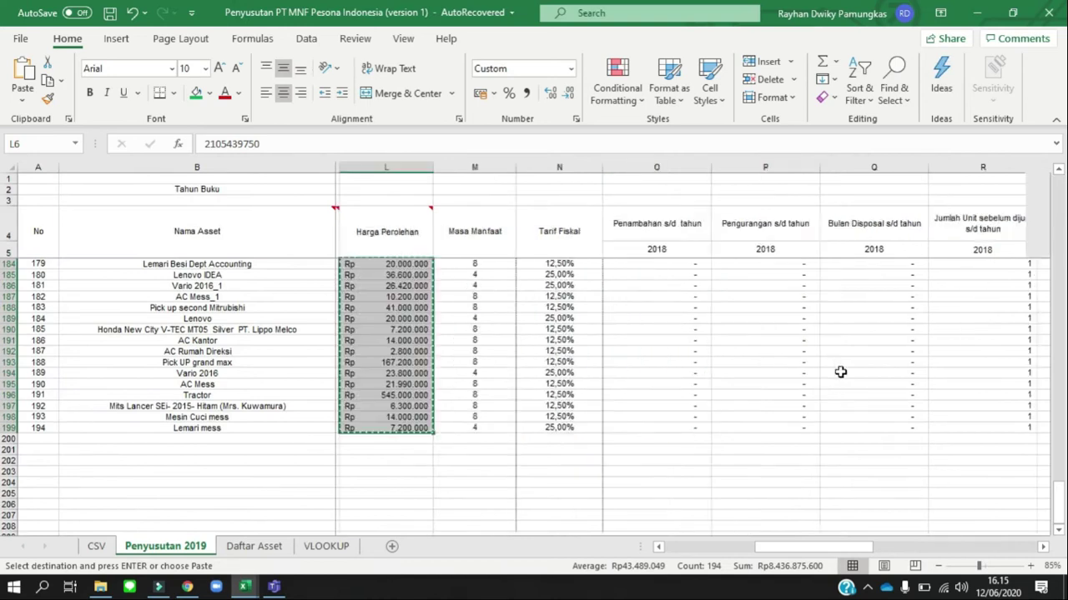
scroll(840, 372, right, 1)
scroll(751, 350, up, 20)
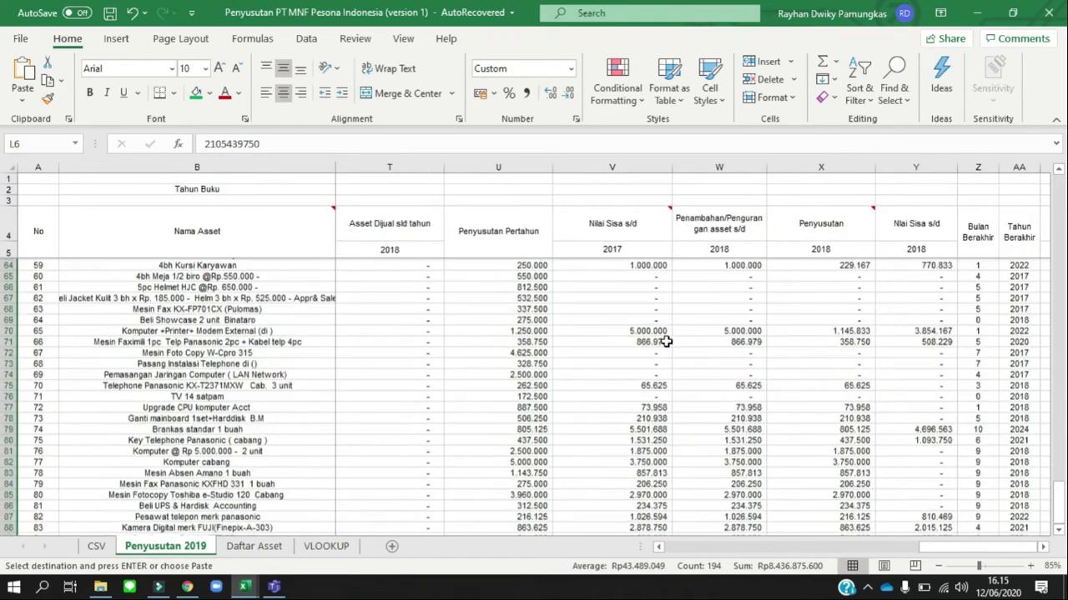
click(630, 267)
key(ctrl+c)
drag(1053, 200, 1061, 575)
shift+click(654, 430)
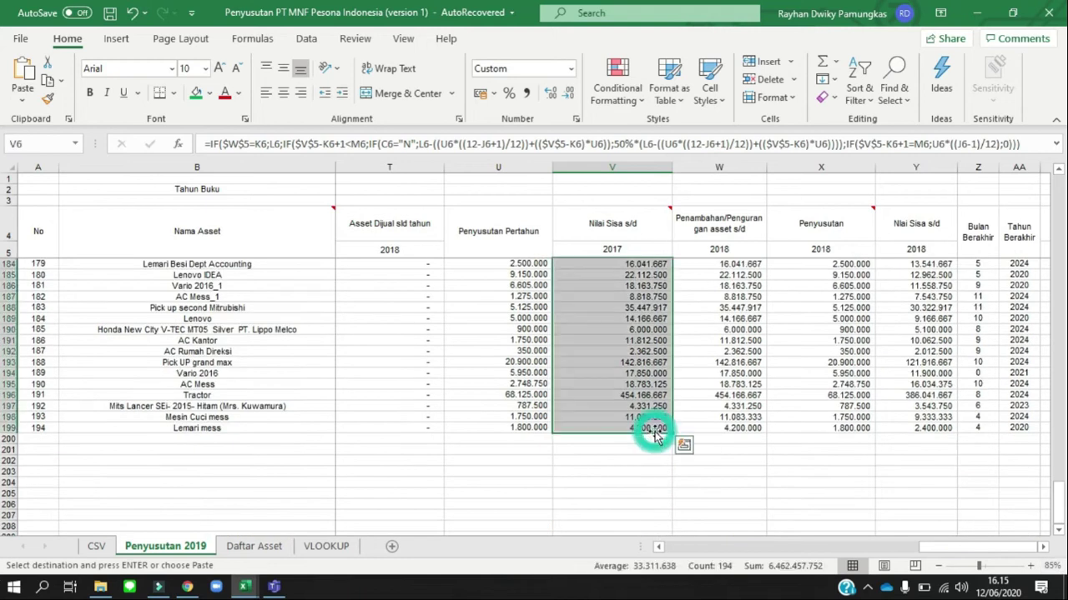
Paste the copied residual values as values into the template's Nilai Sisa Buku column, starting at J2
key(alt+Tab)
click(753, 196)
key(ctrl+alt+v)
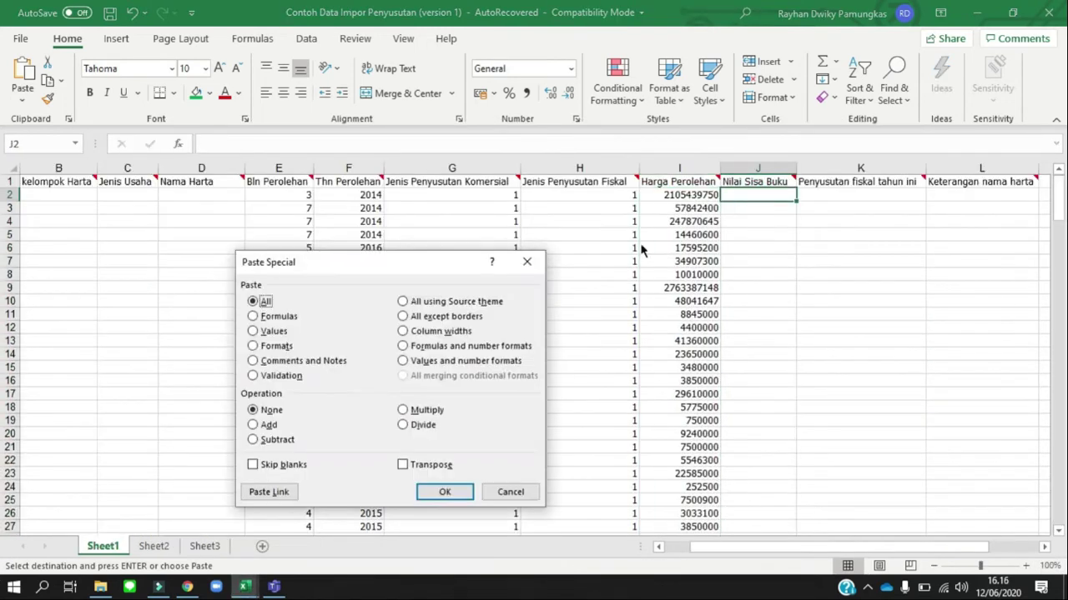
click(253, 331)
click(444, 492)
Copy the 2018 Penyusutan amounts, X6:X199, from the Penyusutan 2019 sheet of the depreciation workbook
key(alt+Tab)
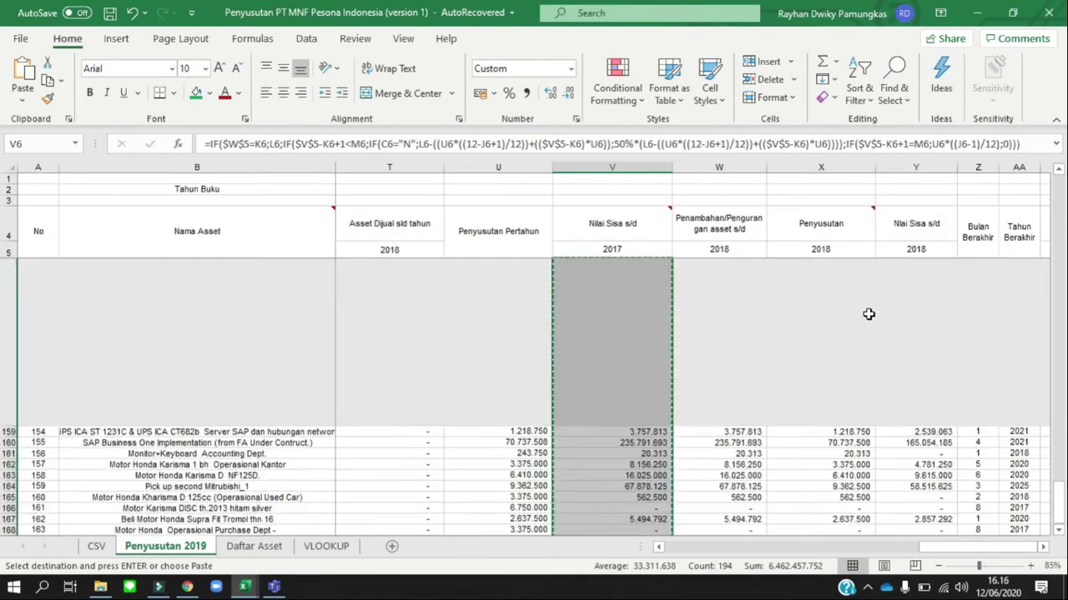
scroll(867, 312, up, 20)
click(847, 264)
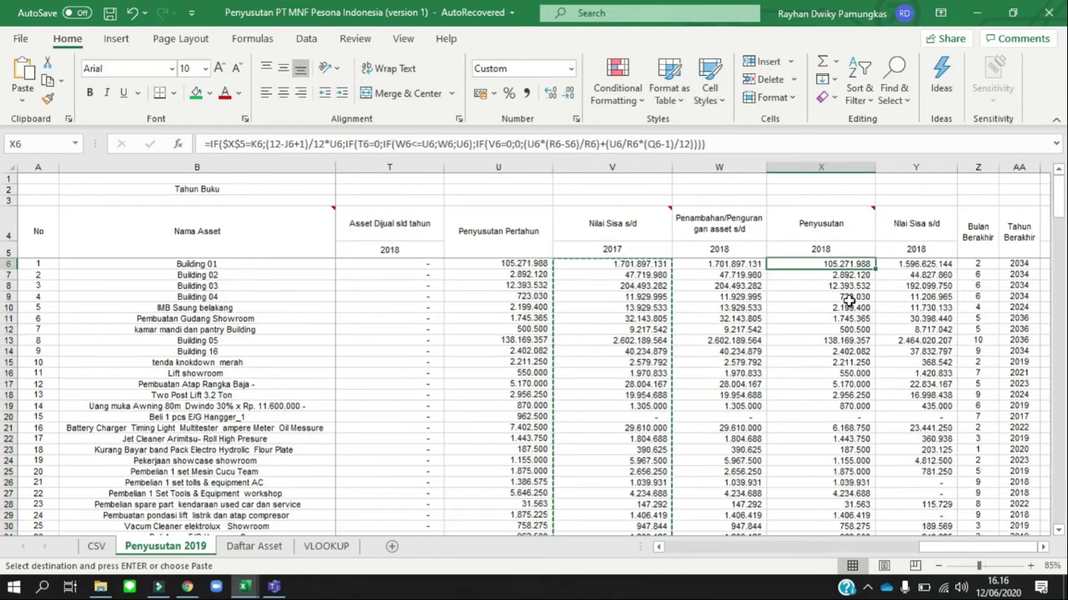
drag(1057, 205, 1052, 496)
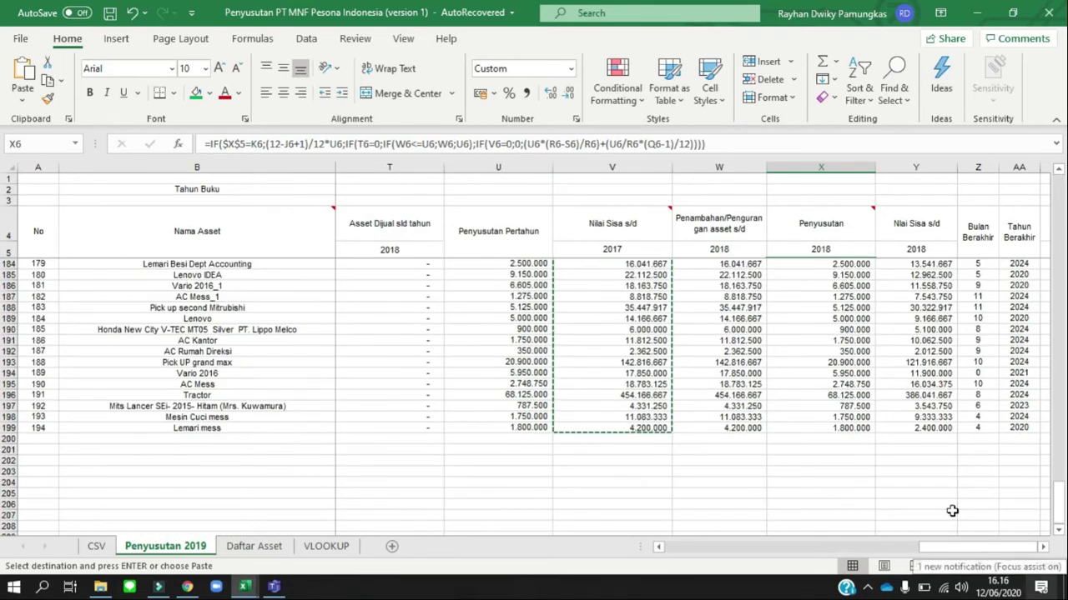
shift+click(852, 429)
key(ctrl+v)
Paste the copied depreciation amounts as values into the template's Penyusutan fiskal tahun ini column, starting at K2
key(alt+Tab)
click(846, 197)
key(ctrl+alt+v)
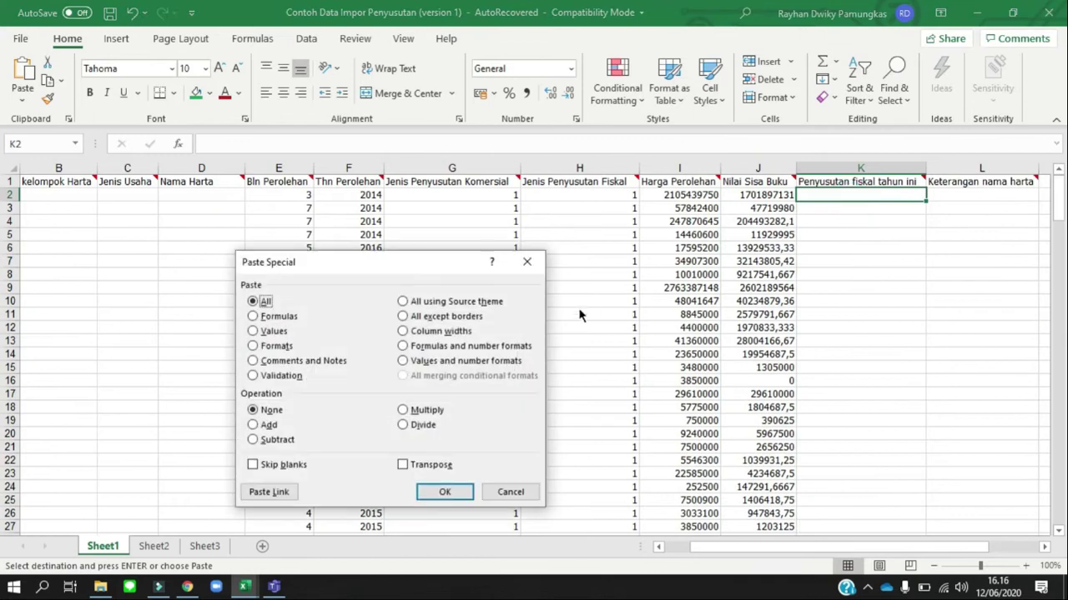
click(252, 335)
click(443, 492)
Copy the Nama Asset entries, B6:B199, from the Penyusutan 2019 sheet
key(alt+Tab)
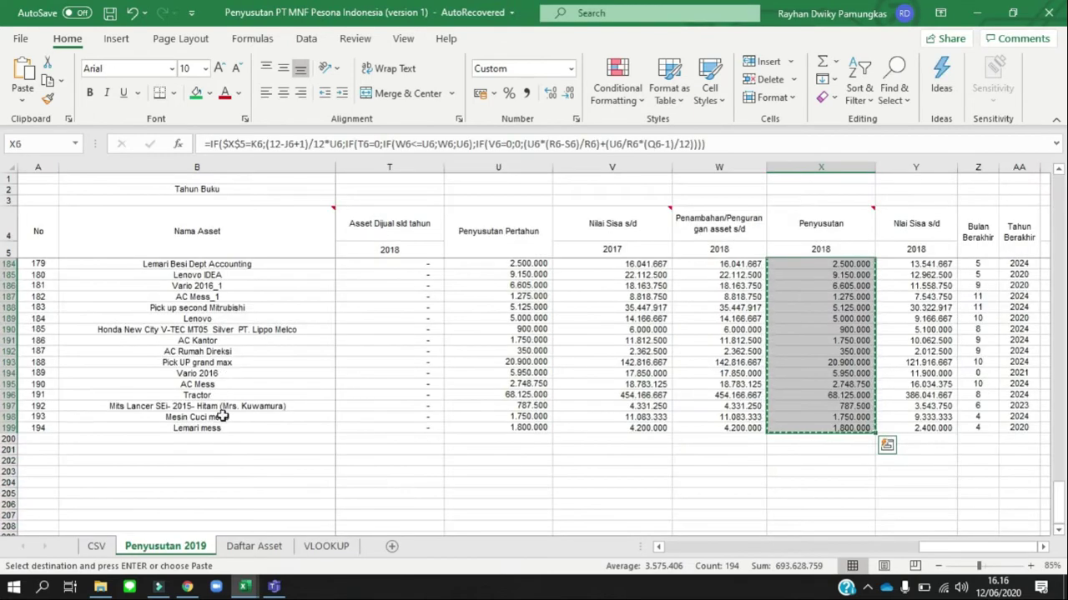
scroll(225, 375, up, 20)
click(220, 264)
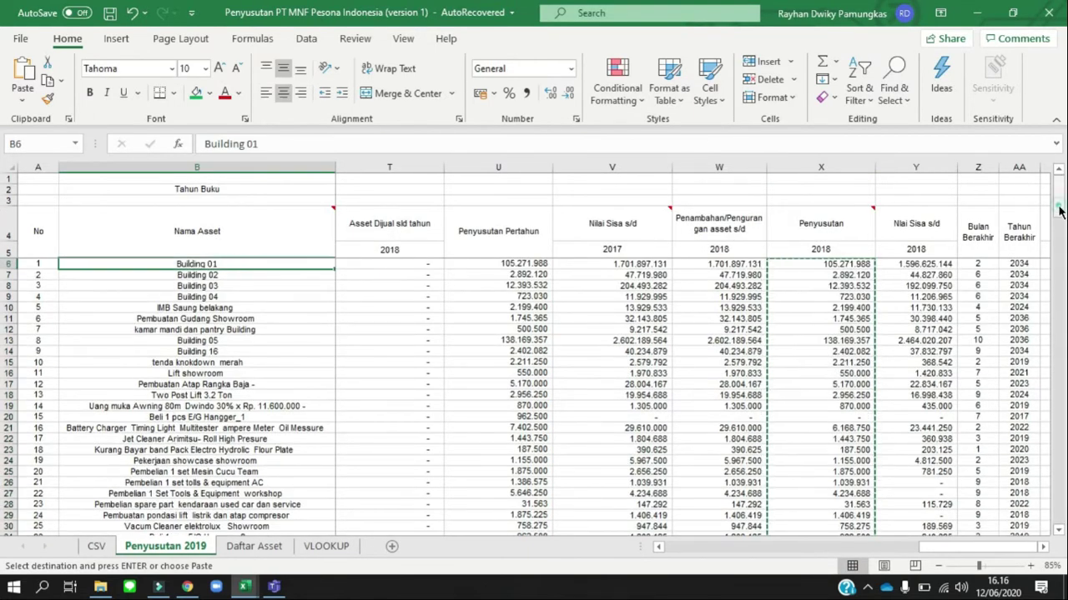
drag(1058, 196, 1059, 592)
shift+click(207, 428)
key(ctrl+c)
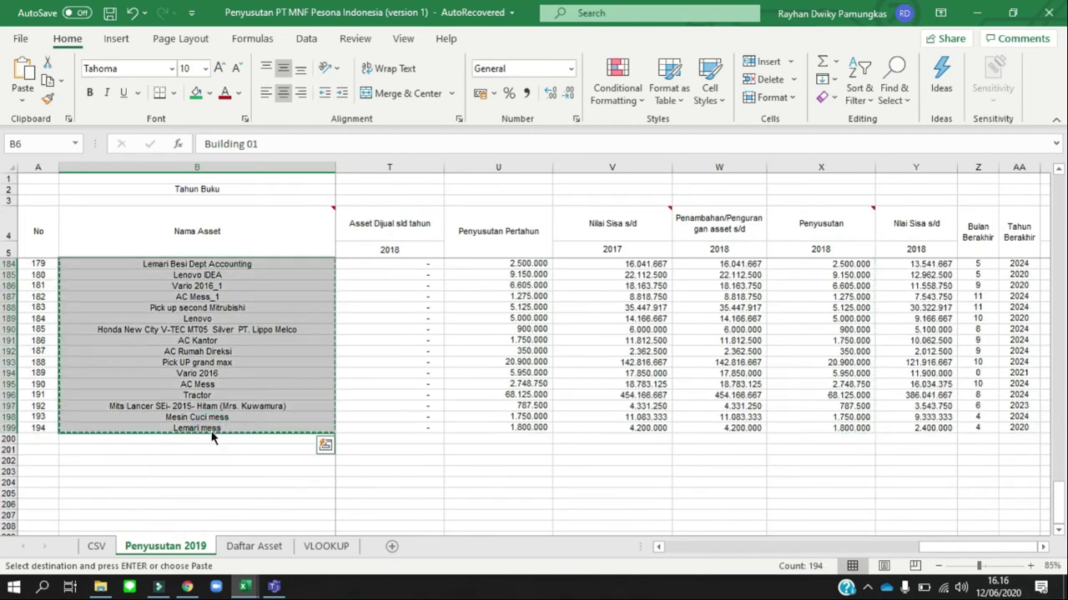
Paste the copied asset names as values into the template's Keterangan nama harta column, starting at L2
key(alt+Tab)
click(988, 197)
key(ctrl+alt+v)
click(253, 331)
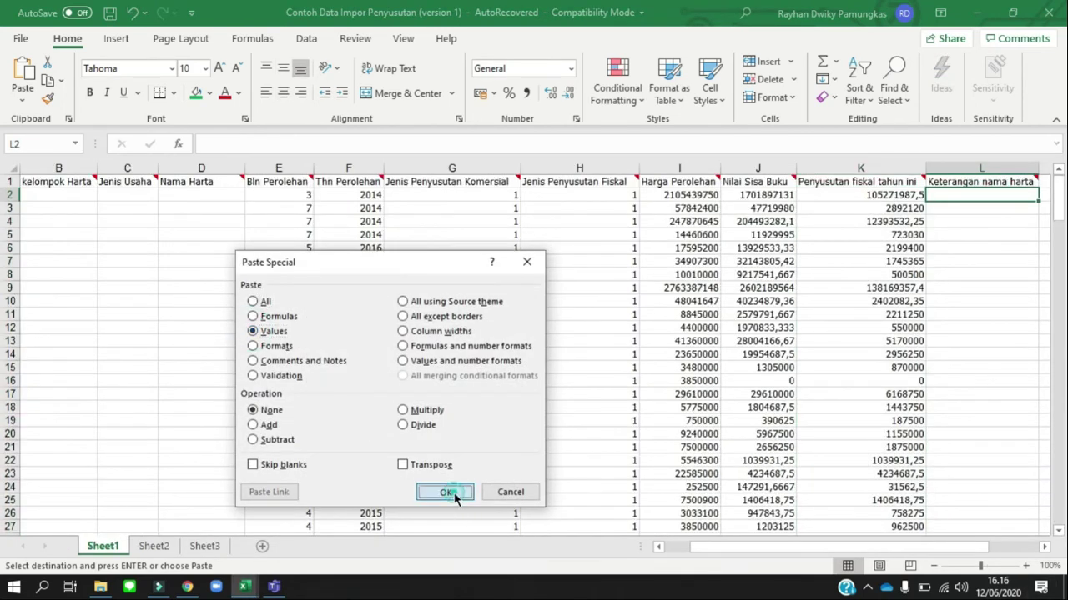
click(443, 491)
click(584, 382)
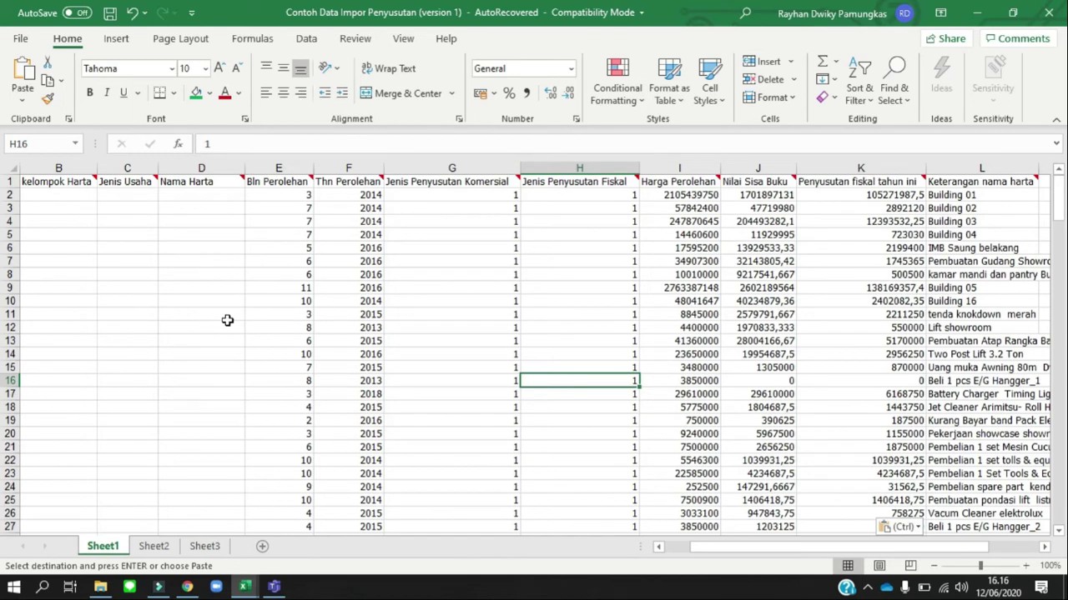
Check the Jenis Harta note, and in eSPT's depreciation input form choose Kelompok Bangunan as Jenis Harta and Permanen as Kelompok Harta
scroll(227, 321, left, 1)
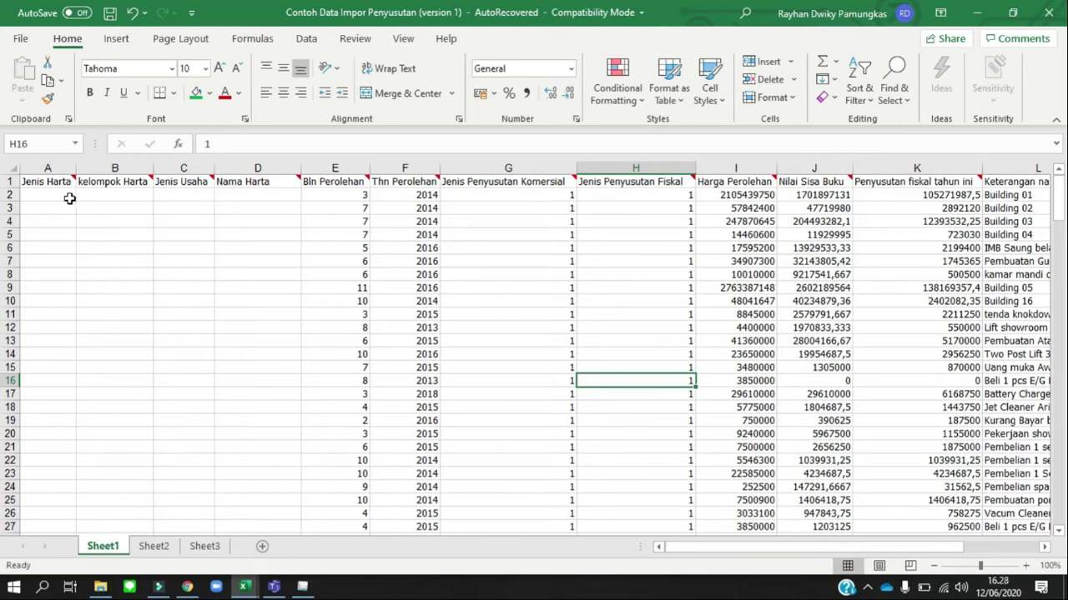
mouse_move(55, 183)
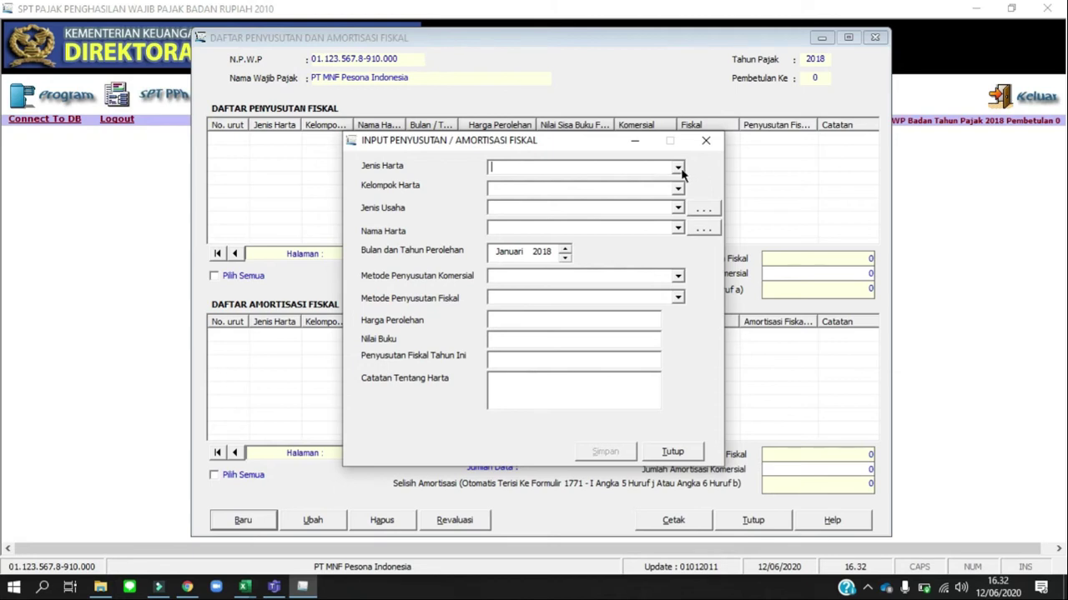
click(679, 169)
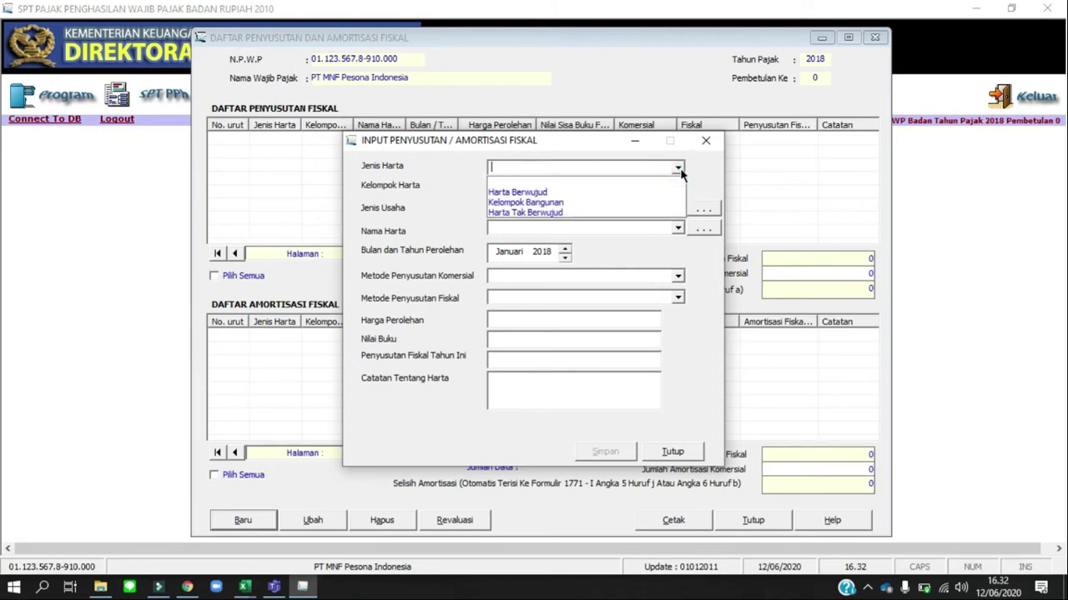
click(648, 205)
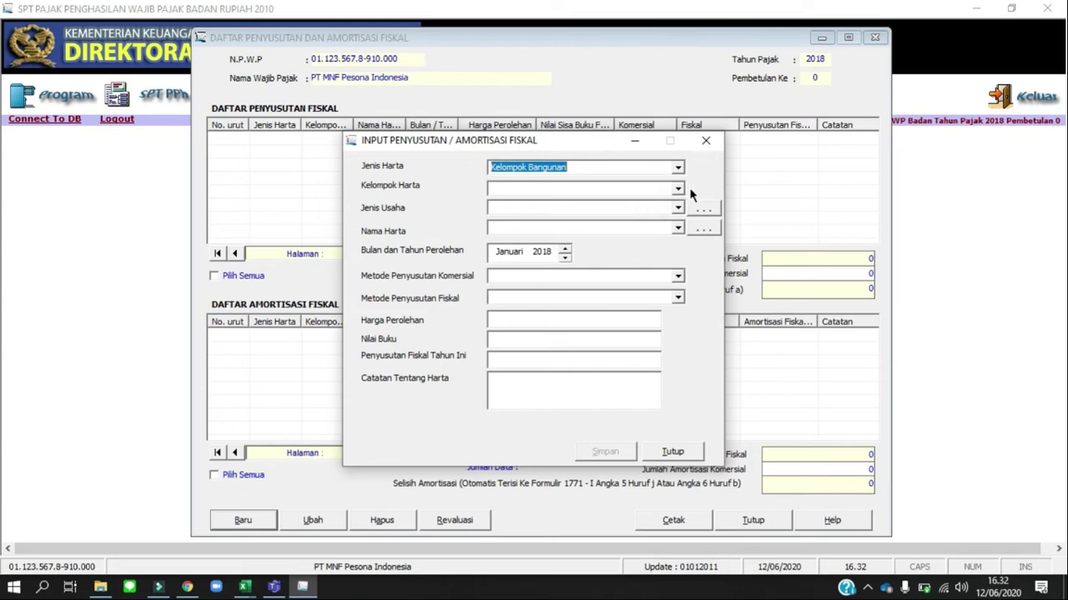
click(678, 190)
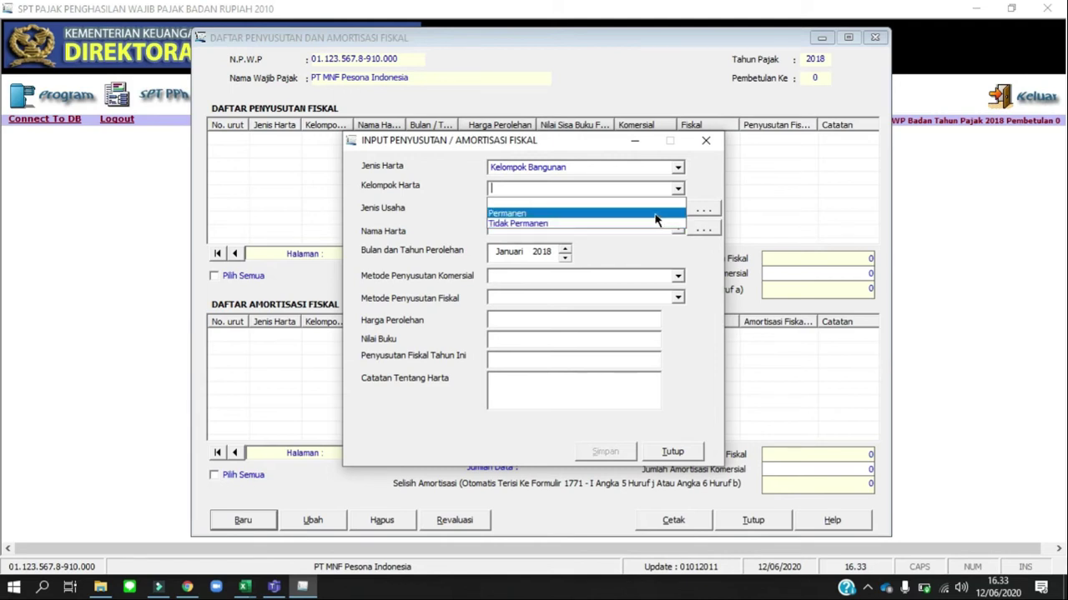
click(655, 214)
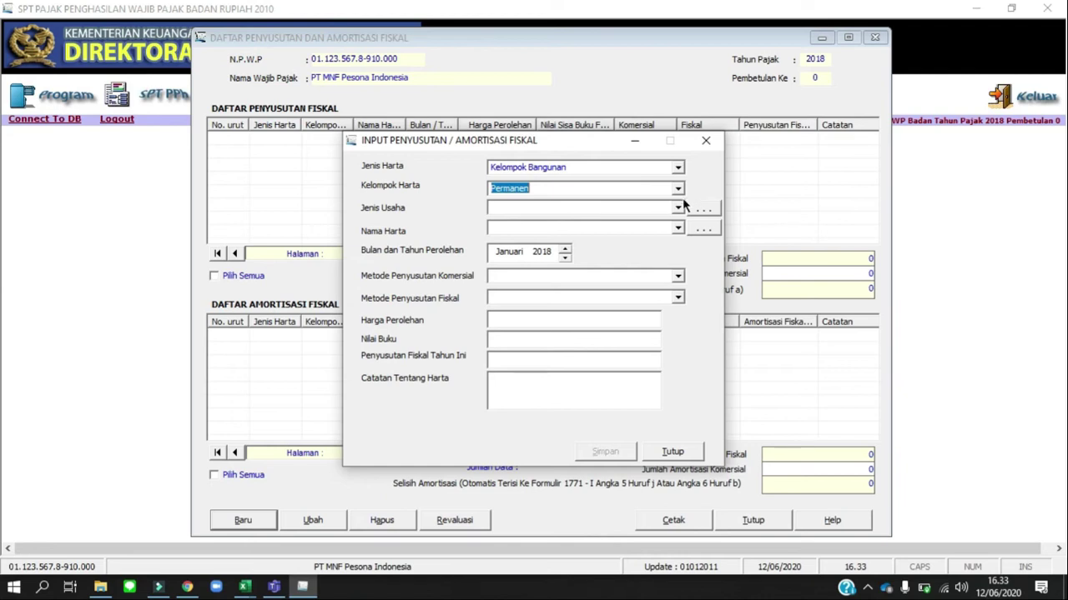
Choose Semua jenis usaha as Jenis Usaha and pick a Nama Harta entry in the eSPT input form
click(677, 209)
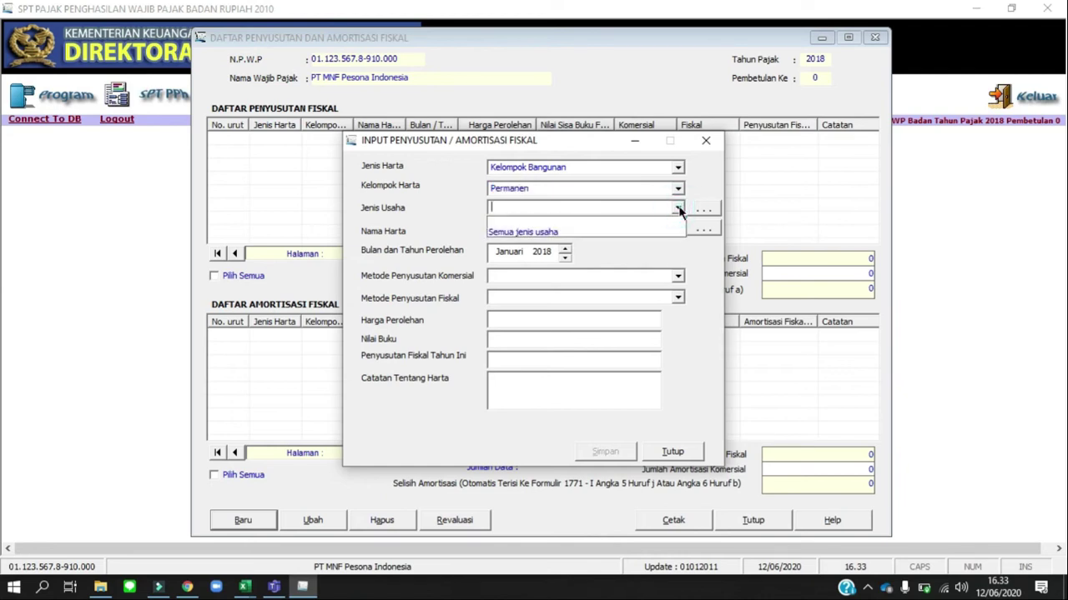
click(659, 234)
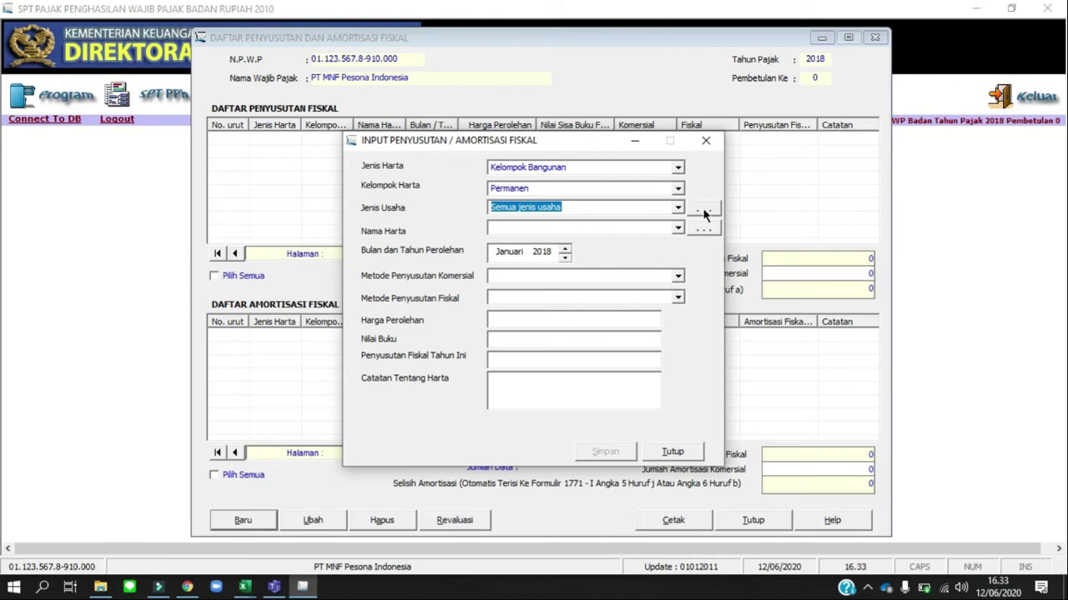
click(676, 229)
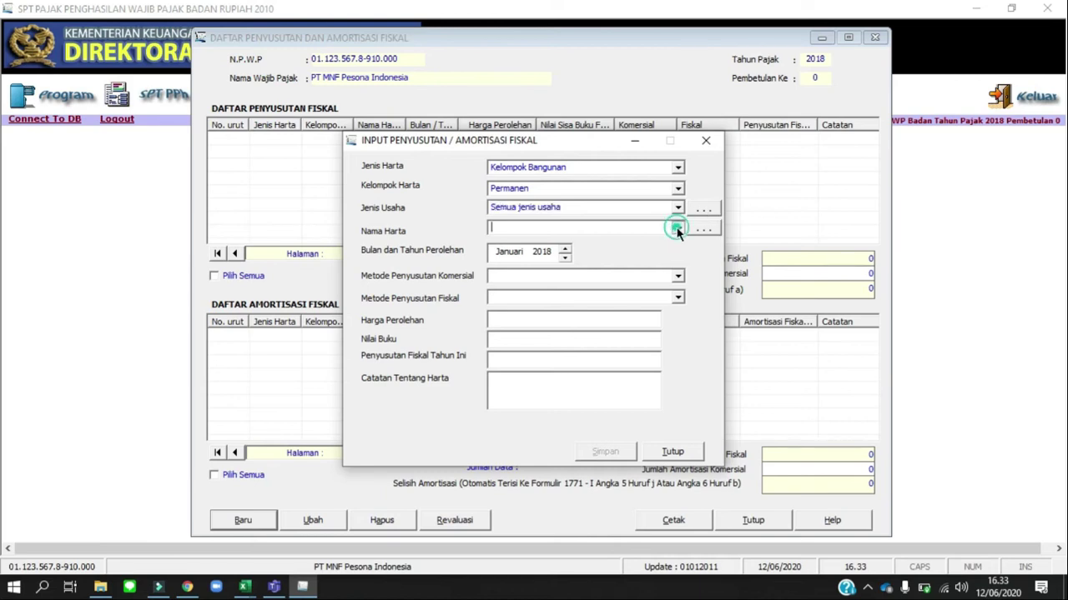
click(649, 250)
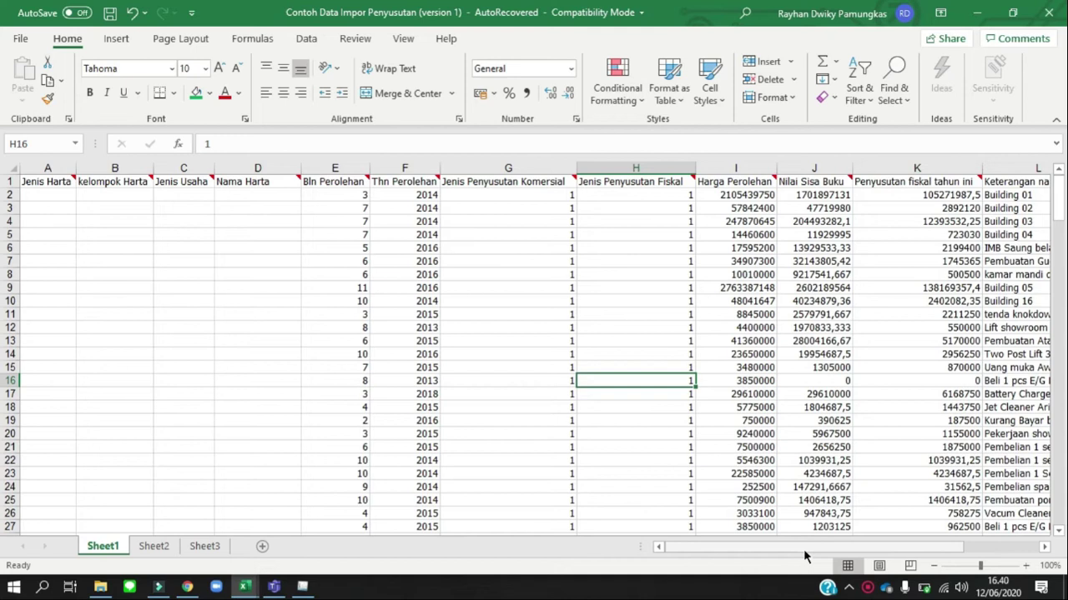
Switch to the Excel import template and enter the Nama Harta code 2111 for the first asset in D2
click(261, 197)
text(21)
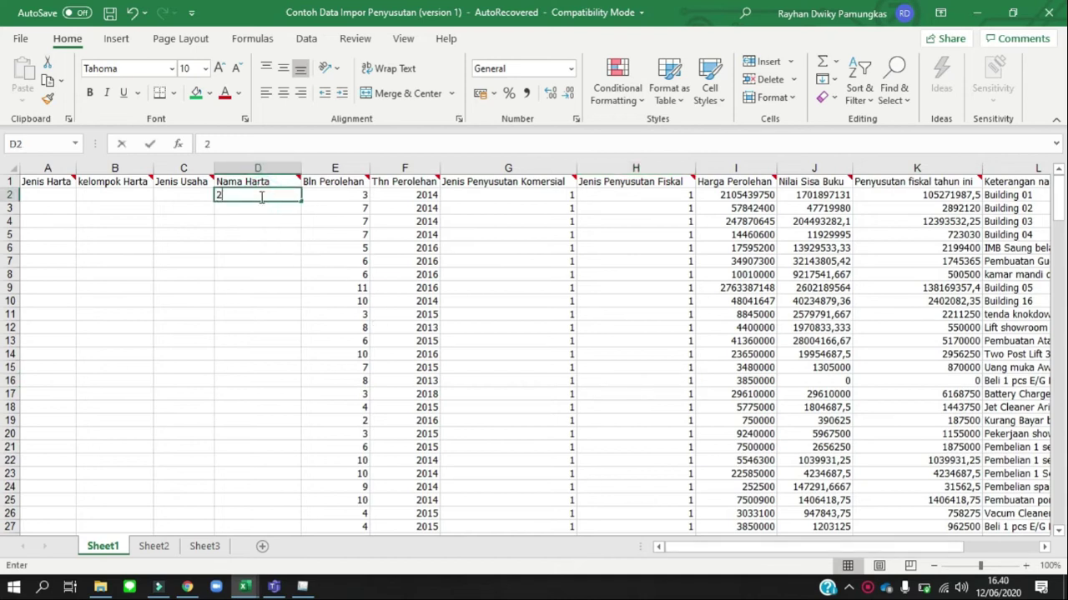
text(11)
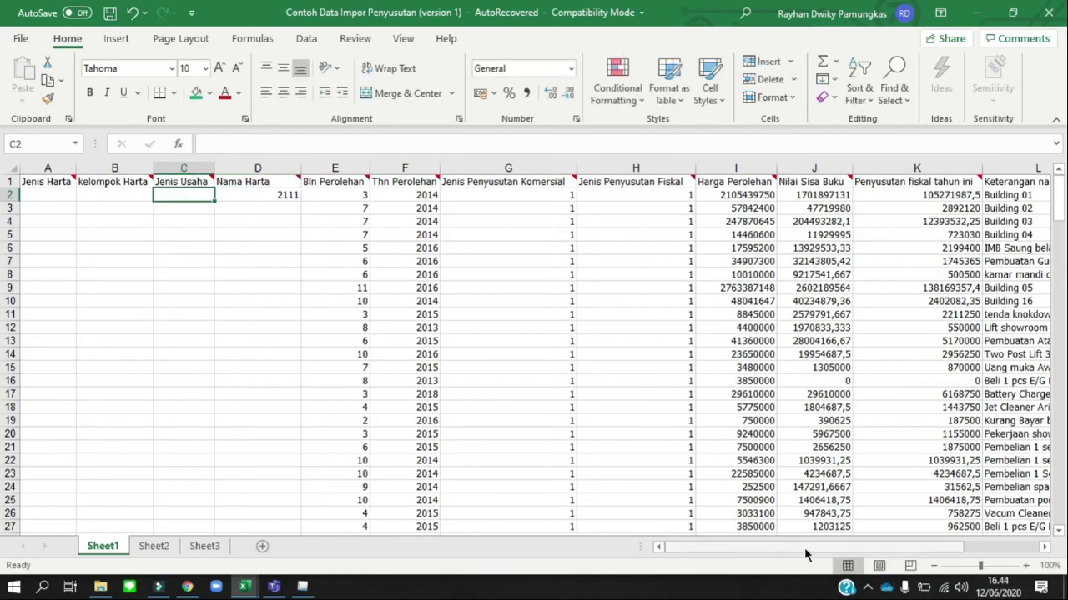
Enter a LEFT formula in C2 that takes the first 3 characters of D2 as the Jenis Usaha code
text(=left()
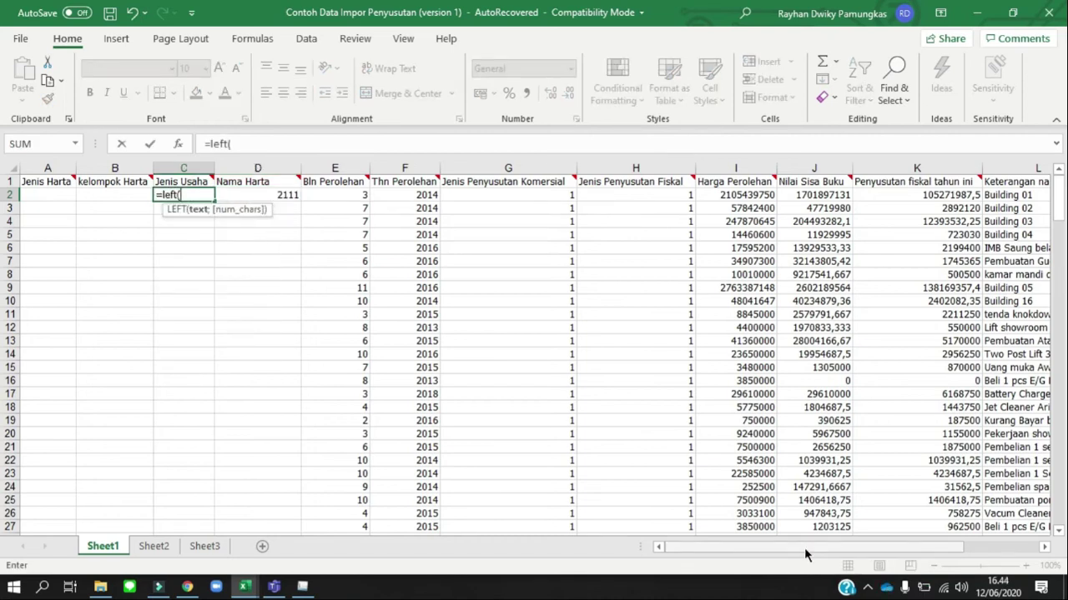
click(279, 195)
mouse_move(282, 175)
text(;)
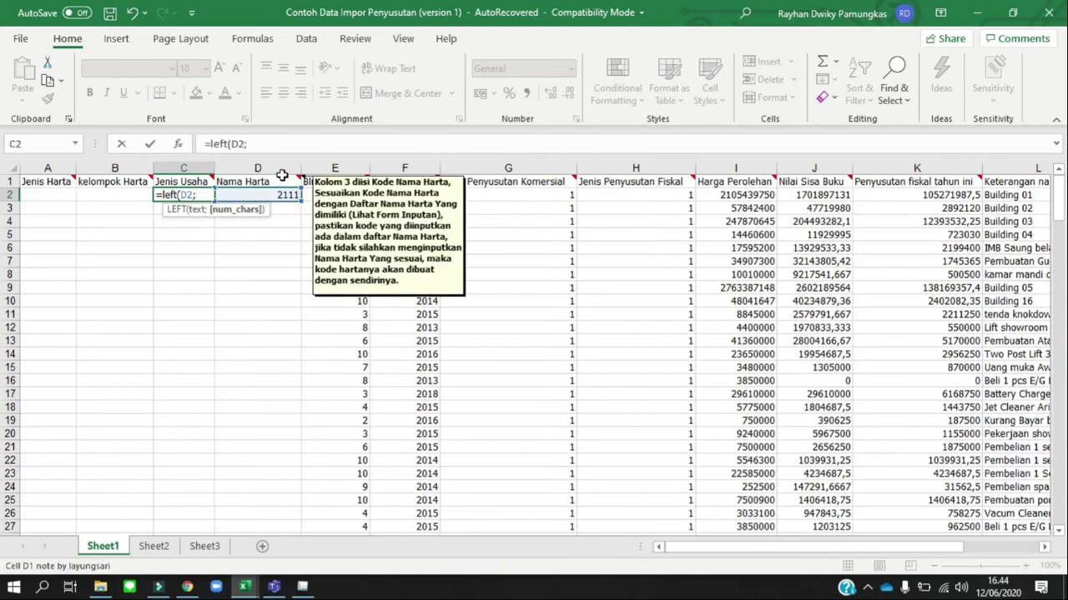
text(3)
key(Return)
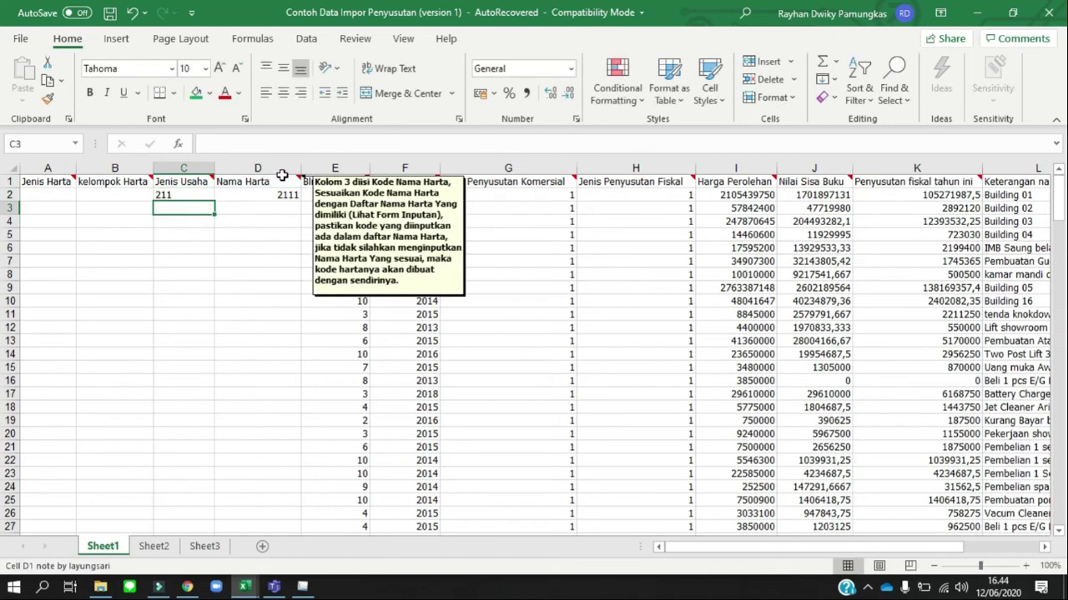
Derive the kelompok Harta code in B2 with the formula =LEFT(C2;2)
key(Up)
key(Left)
text(=LEFT()
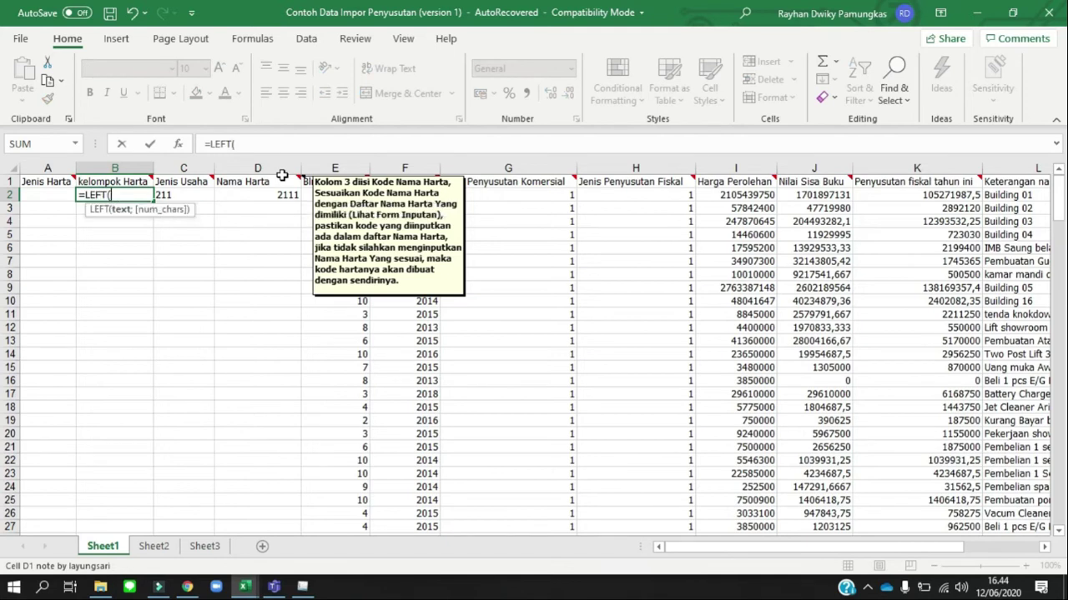
click(184, 197)
text(;2))
key(Return)
Derive the Jenis Harta code in A2 with the formula =LEFT(B2;1)
key(Up)
key(Left)
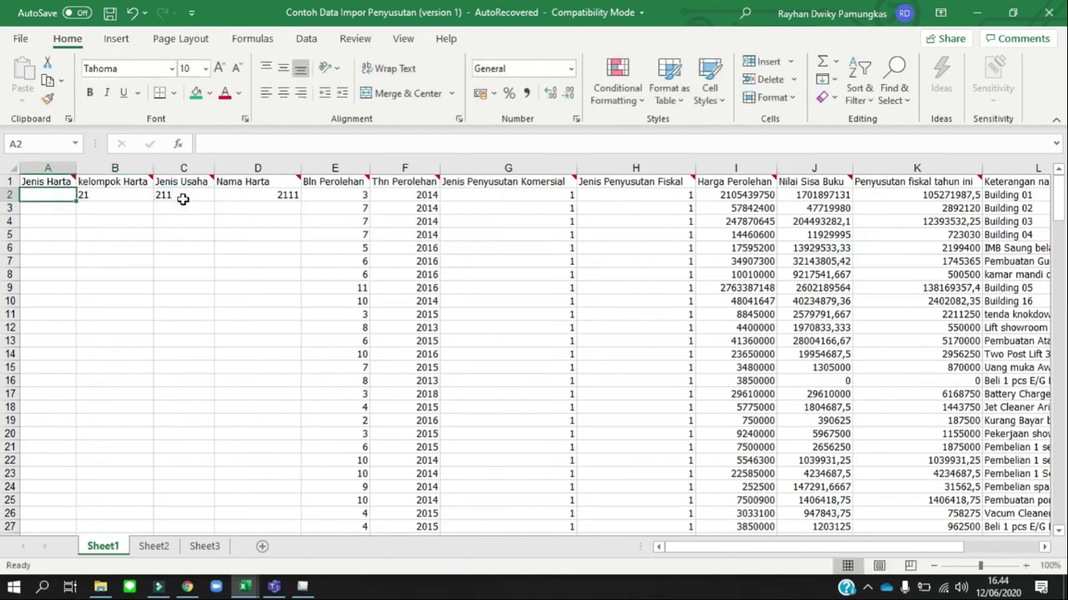
text(=LEFT()
click(119, 195)
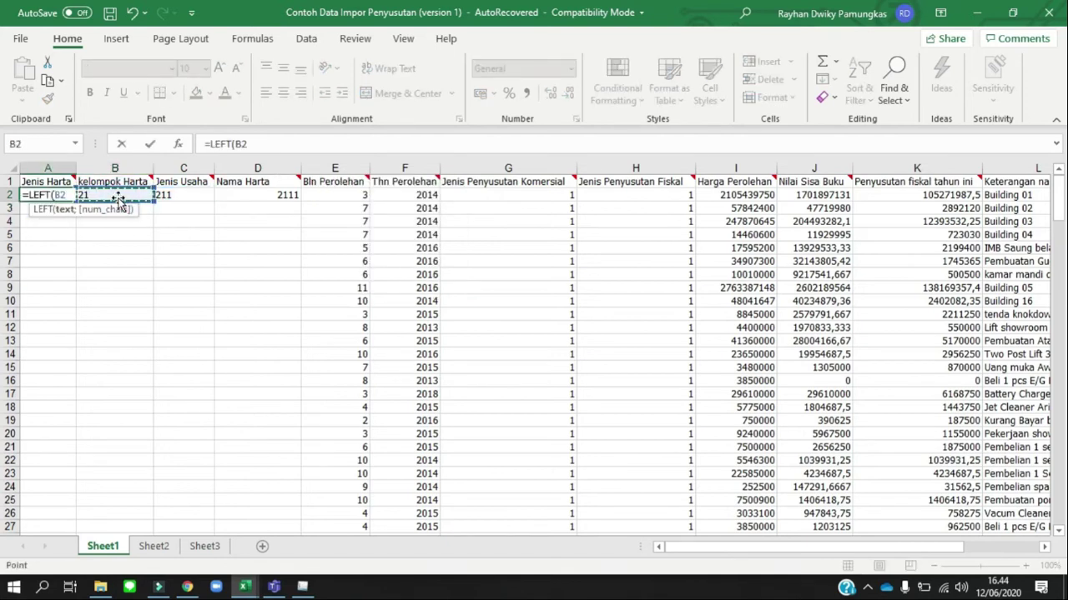
text(;1))
key(Return)
key(Up)
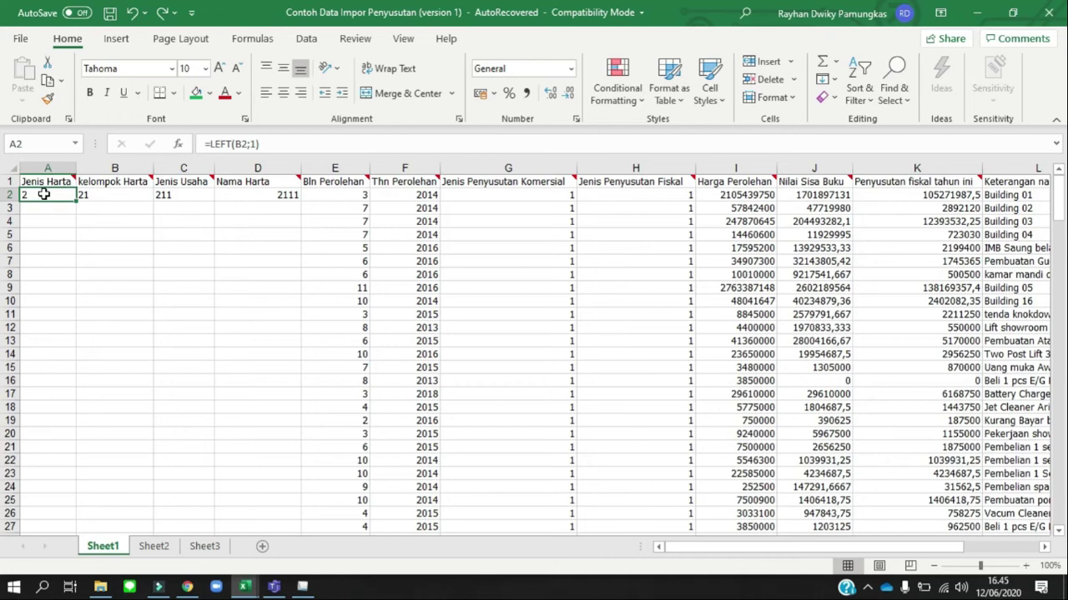
Copy the remaining Nama Harta codes, G7:G199, from the Penyusutan 2019 sheet
key(alt+Tab)
click(548, 275)
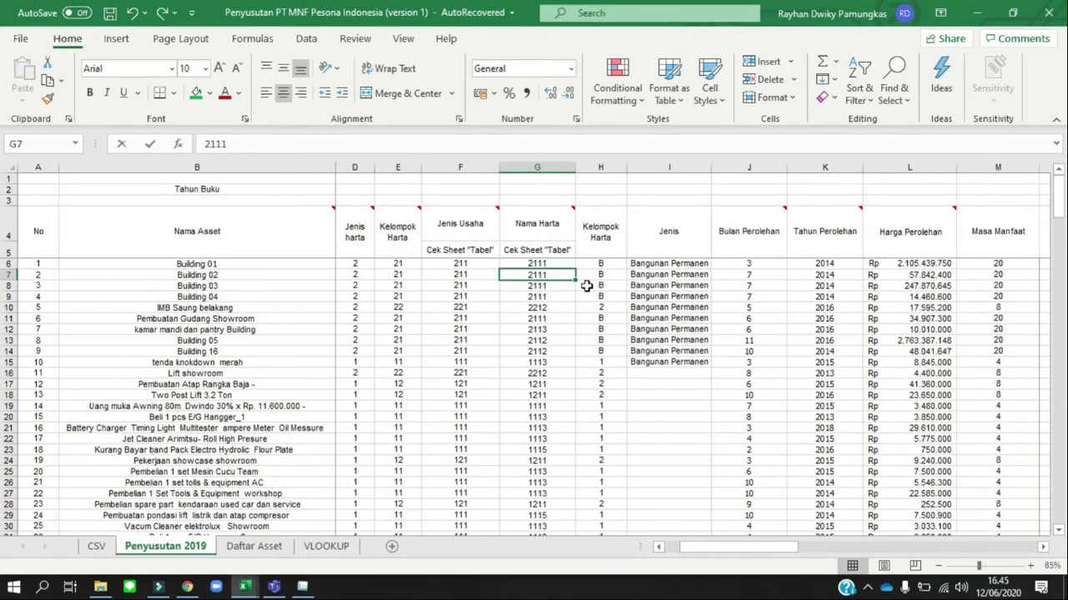
drag(1058, 200, 1057, 501)
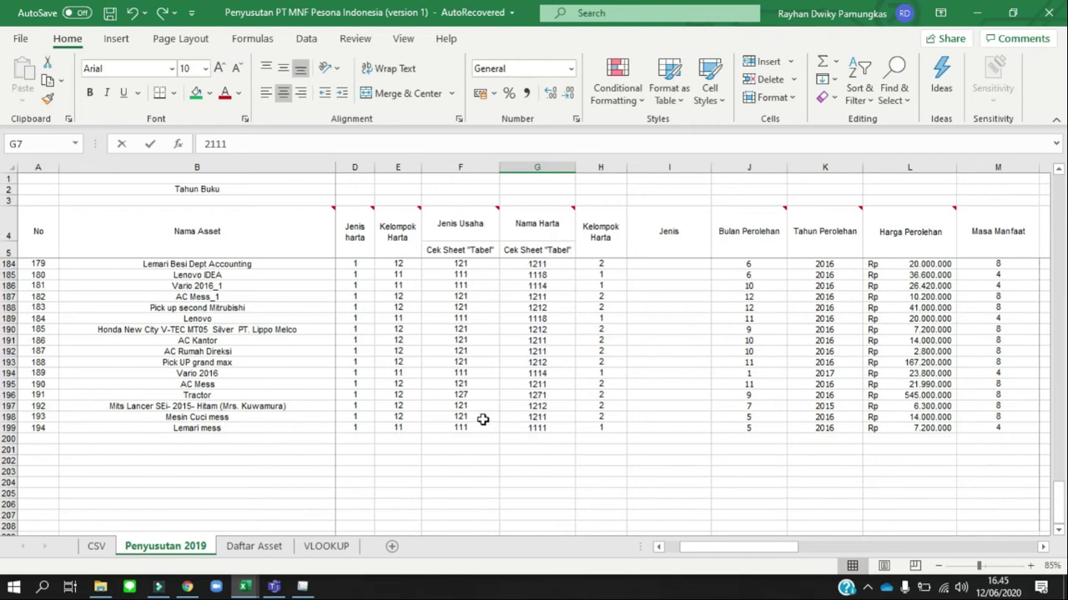
shift+click(541, 427)
key(ctrl+c)
Paste the copied asset codes as values into the template's Nama Harta column, starting at D3
key(alt+Tab)
click(287, 211)
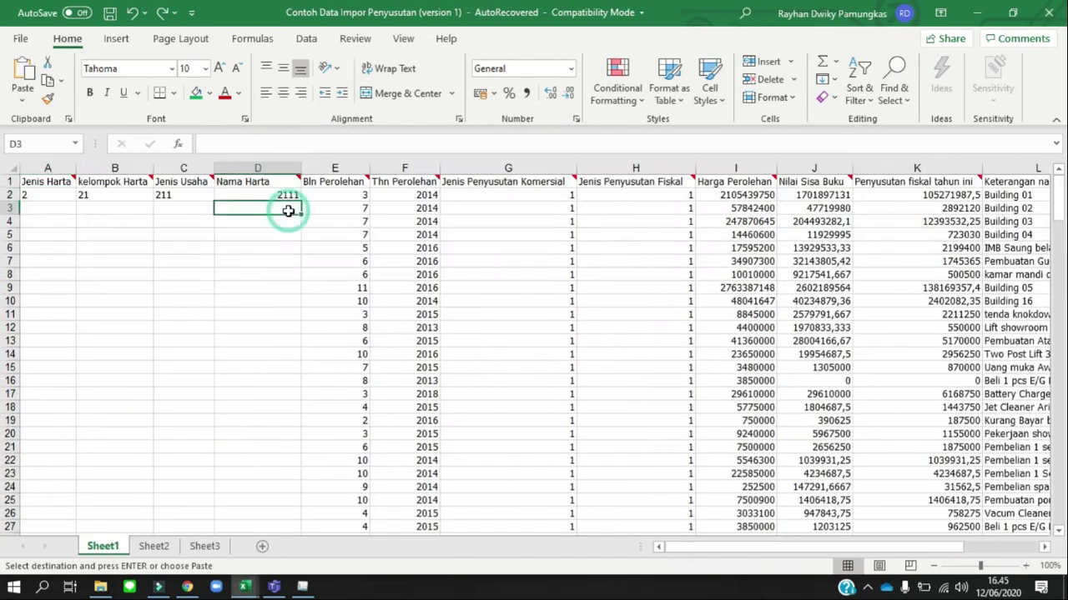
key(ctrl+alt+v)
click(256, 331)
click(451, 491)
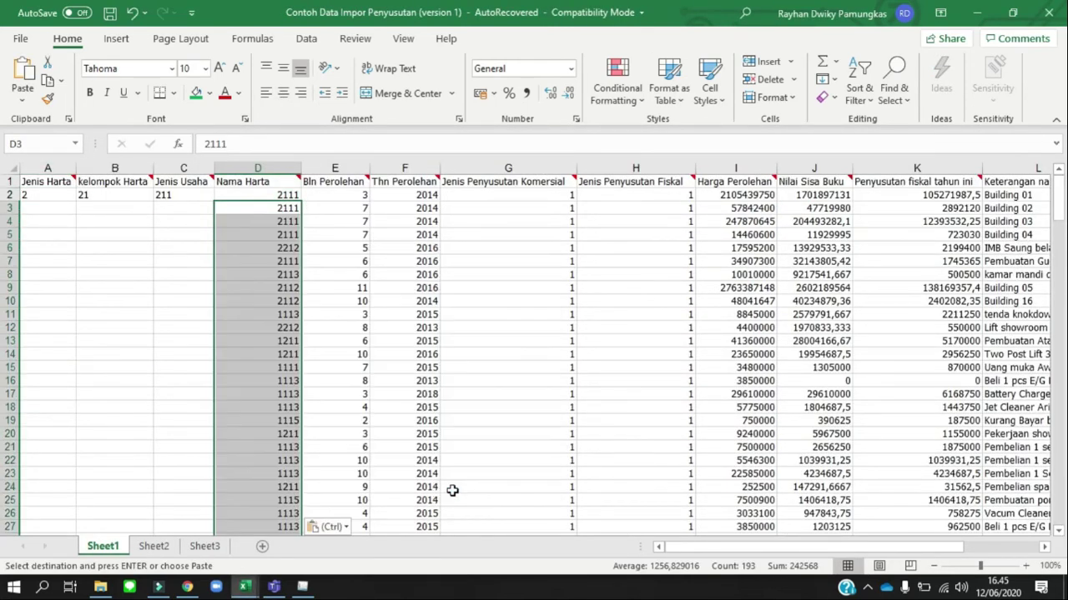
Fill the Jenis Harta, kelompok Harta and Jenis Usaha formulas in A2:C2 down all asset rows and check the filled rows
click(42, 195)
key(shift+Right)
key(shift+Right)
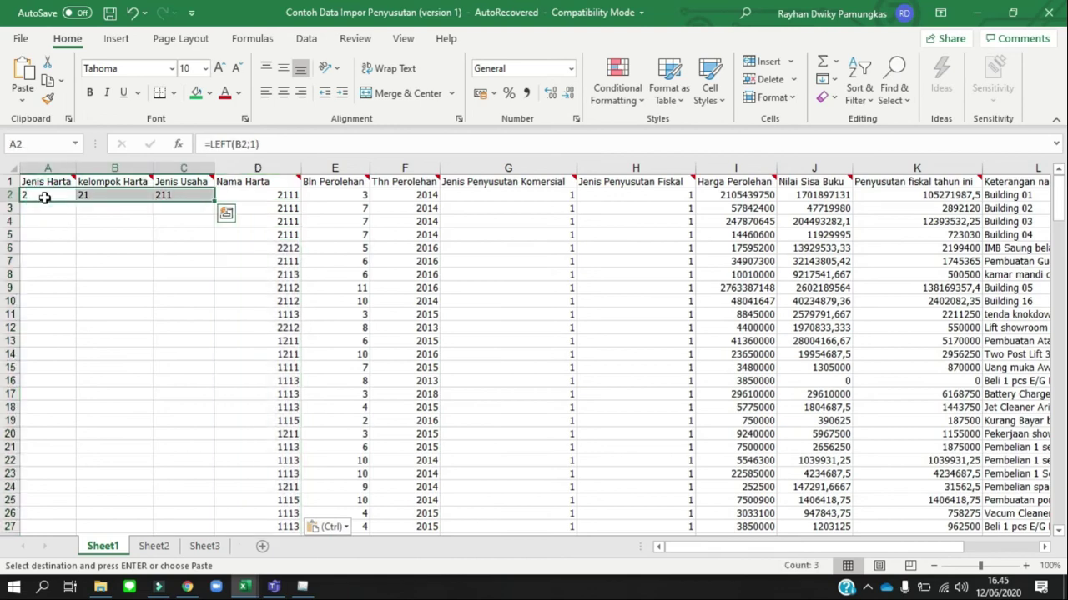
double_click(214, 201)
click(327, 381)
scroll(542, 427, down, 20)
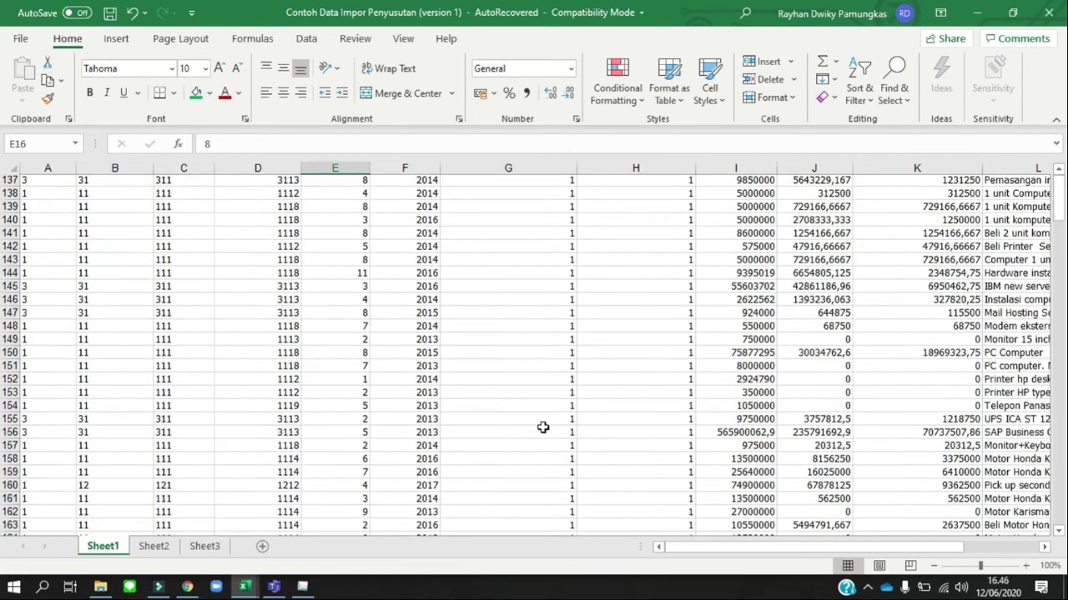
Check the filled asset rows and save the template as a CSV (Comma delimited) file named Impor Penyusutan PT MNF
scroll(542, 427, down, 14)
scroll(542, 427, up, 20)
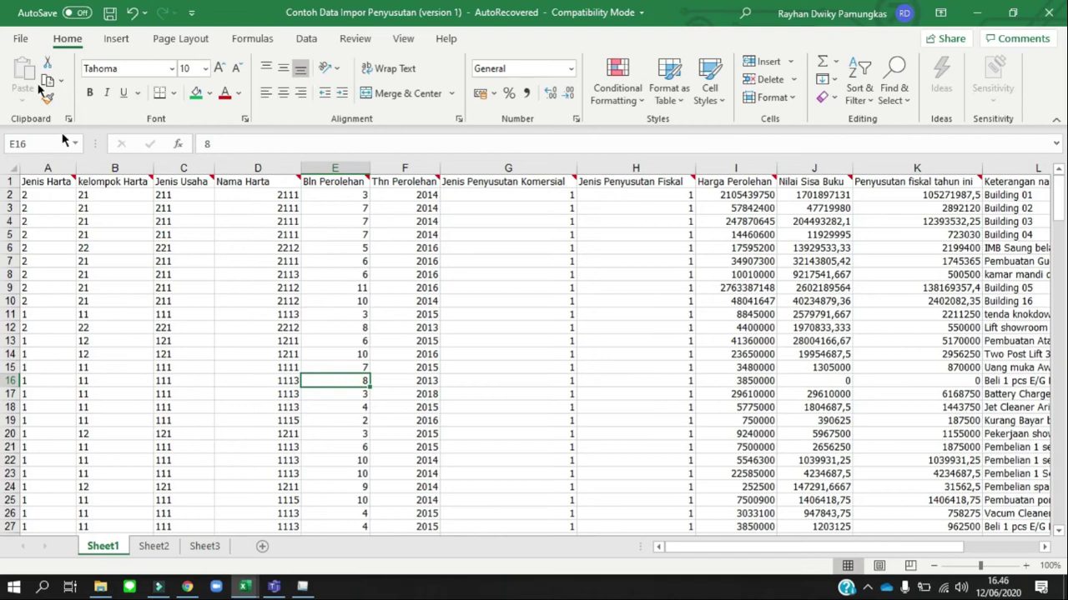
click(20, 39)
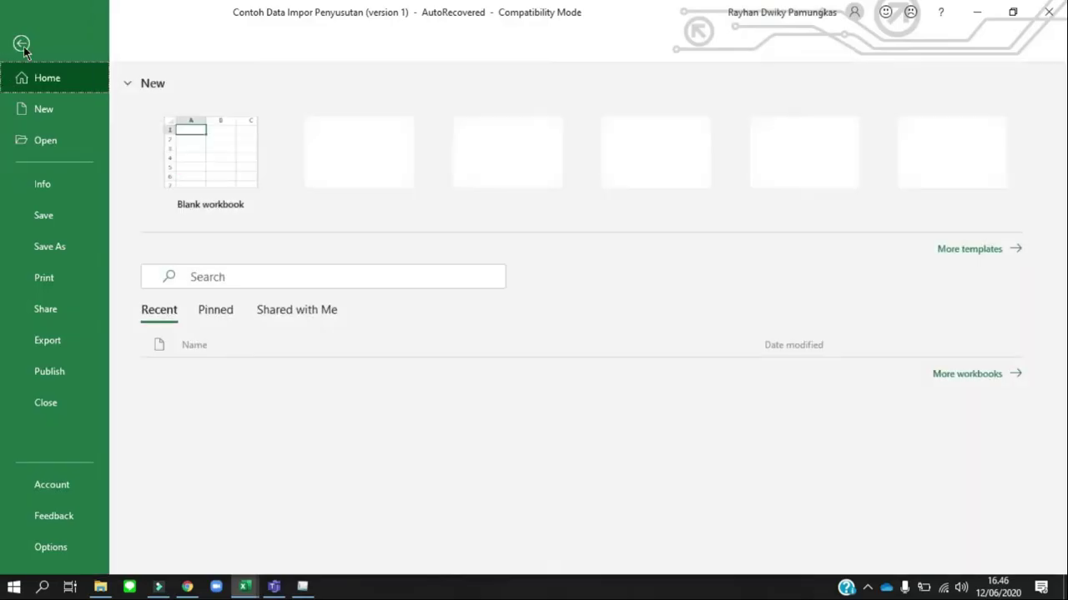
click(50, 245)
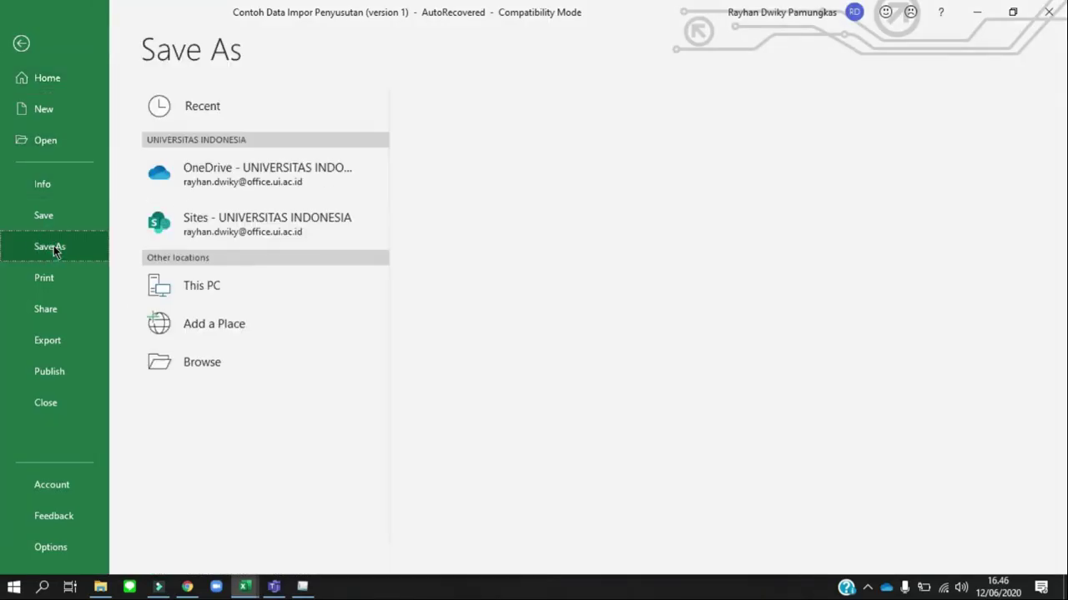
click(246, 355)
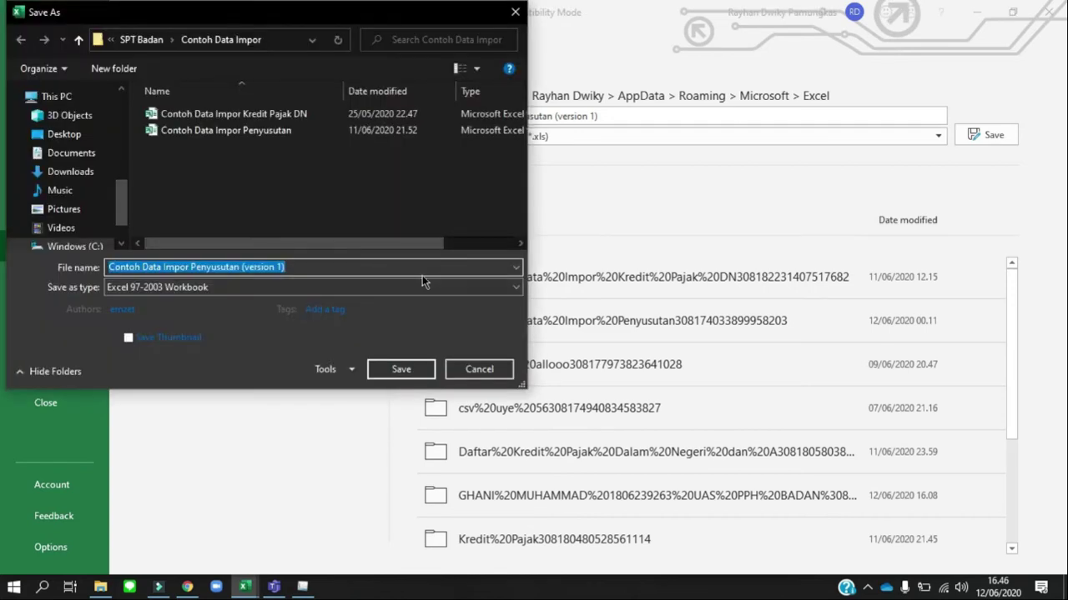
click(515, 289)
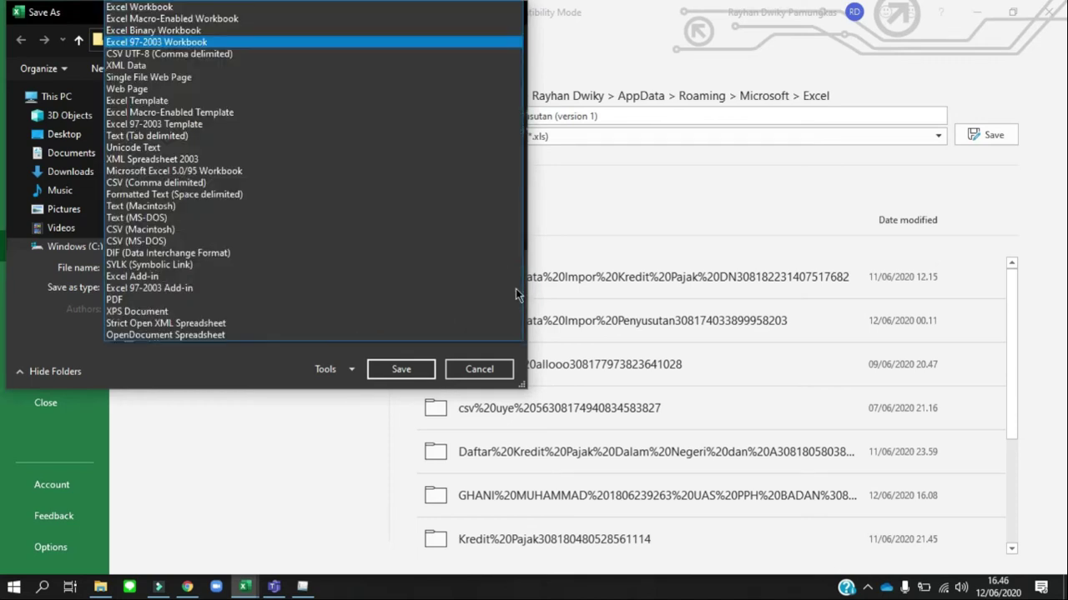
click(273, 189)
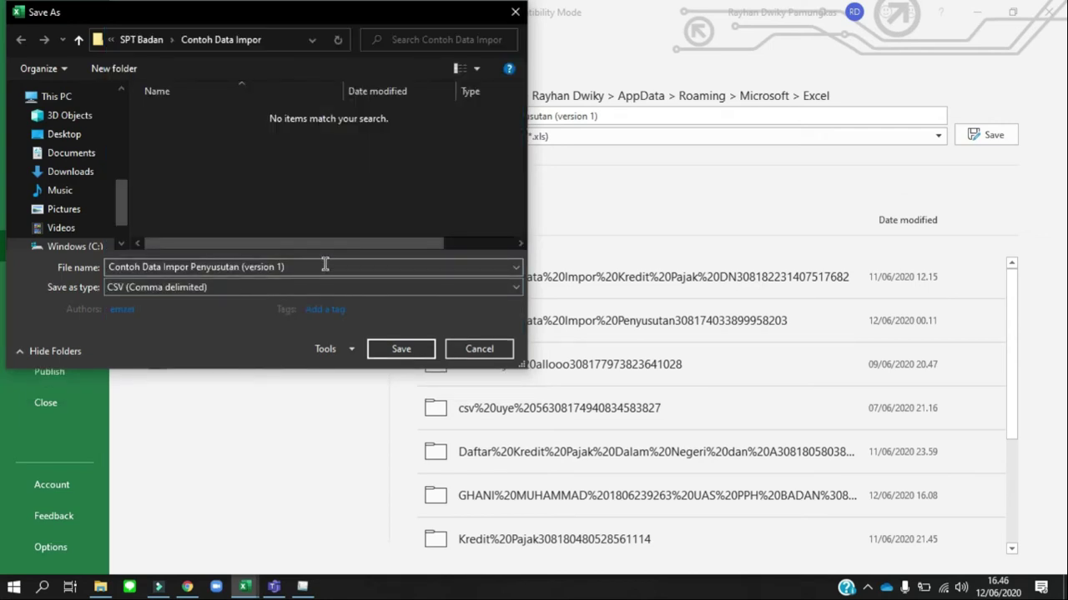
triple_click(325, 265)
text(Impor P)
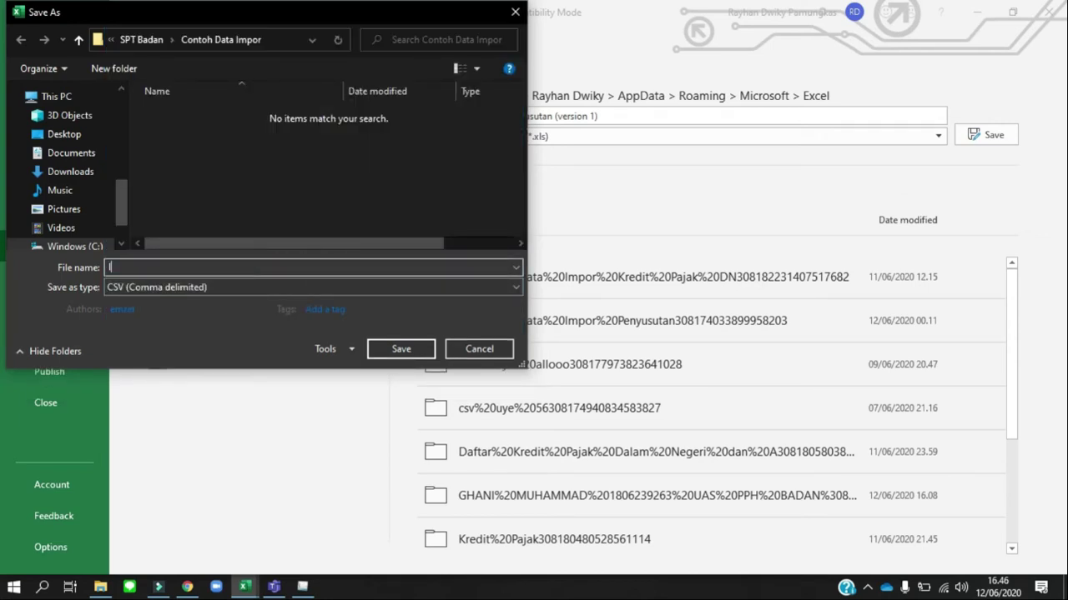
text(enyututan PT MNF)
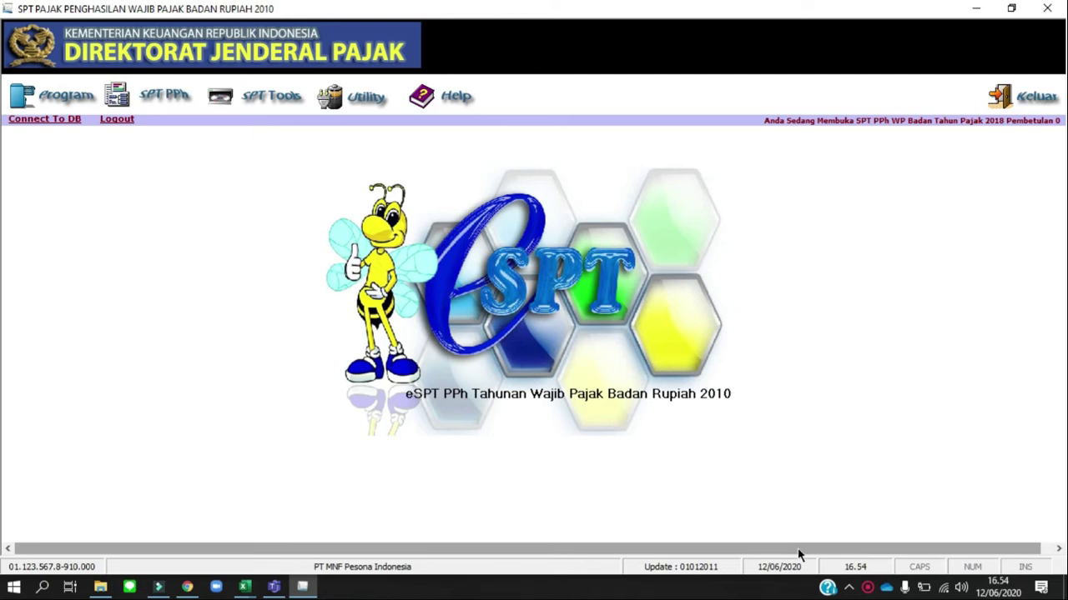
In eSPT, set up a database file import for Penyusutan dan Amortisasi Fiskal Badan with tax year 2018
click(363, 103)
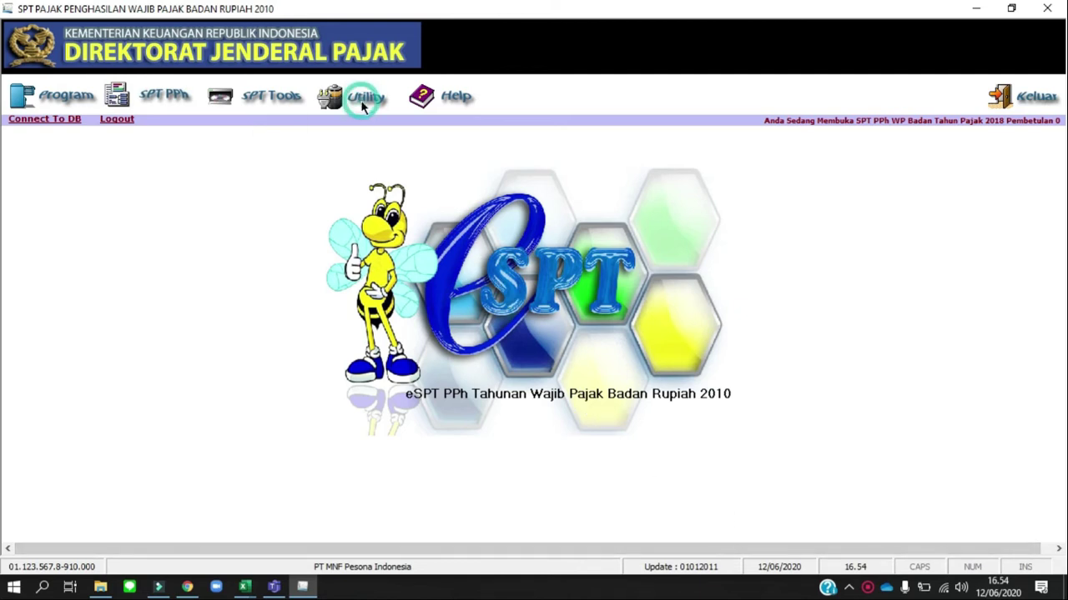
click(364, 146)
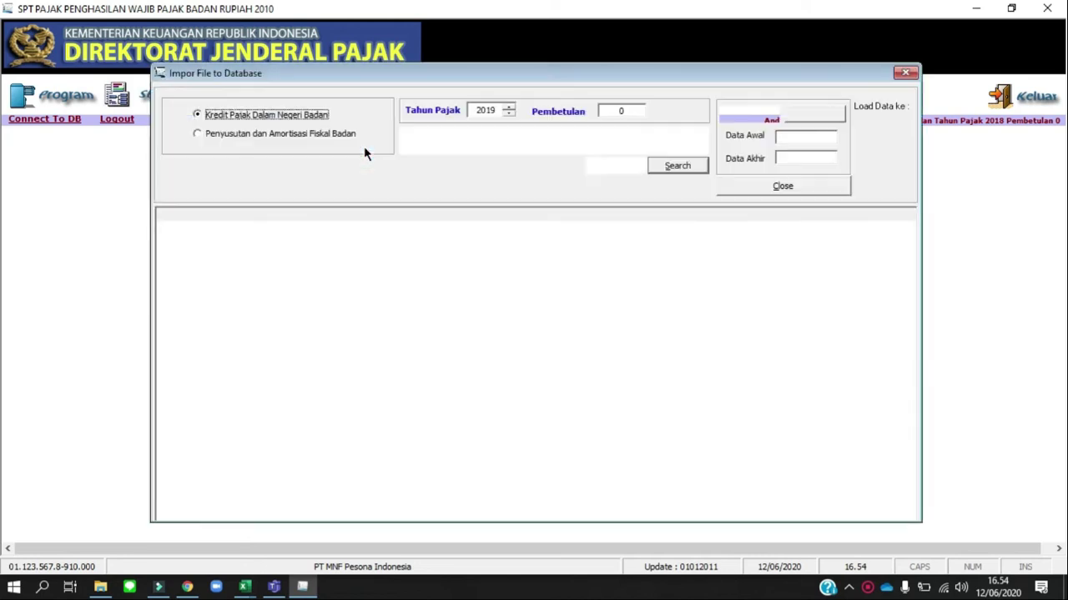
click(196, 138)
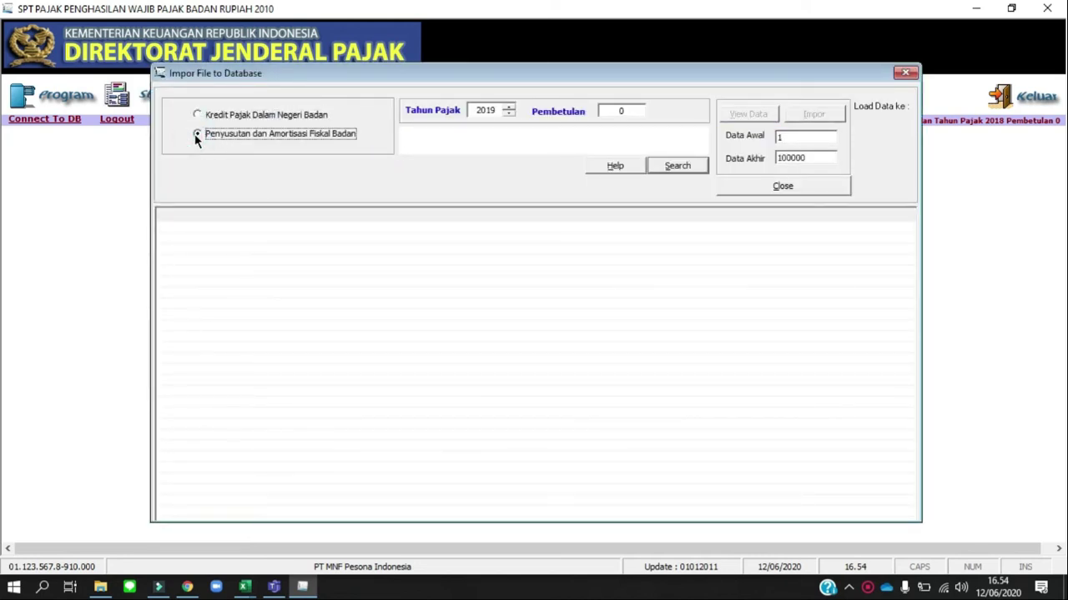
click(506, 115)
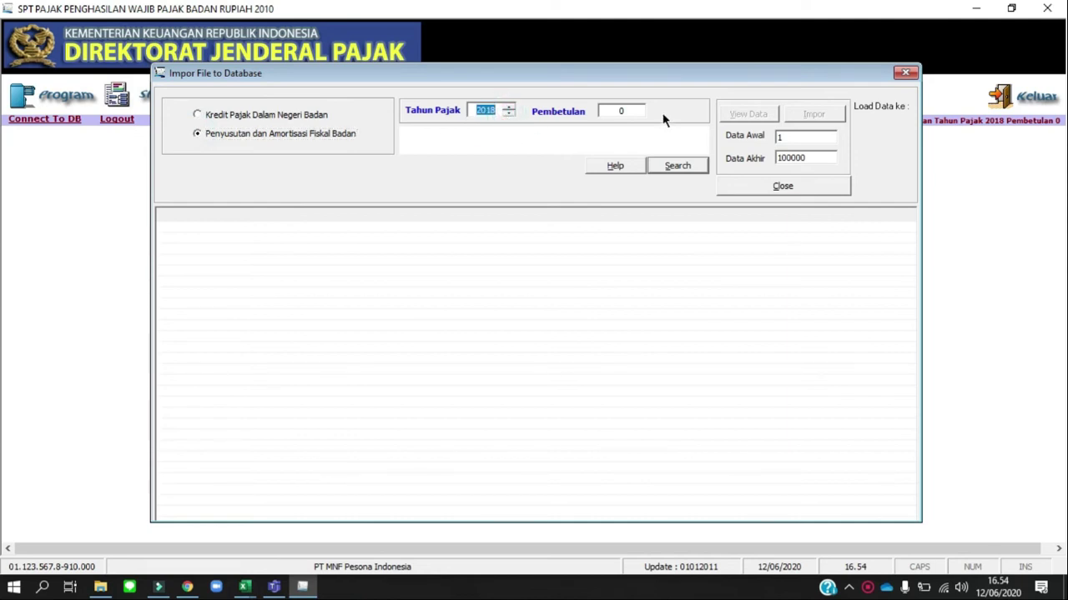
Choose Impor Penyusutan PT MNF.csv from the Documents folder as the file to import
click(678, 168)
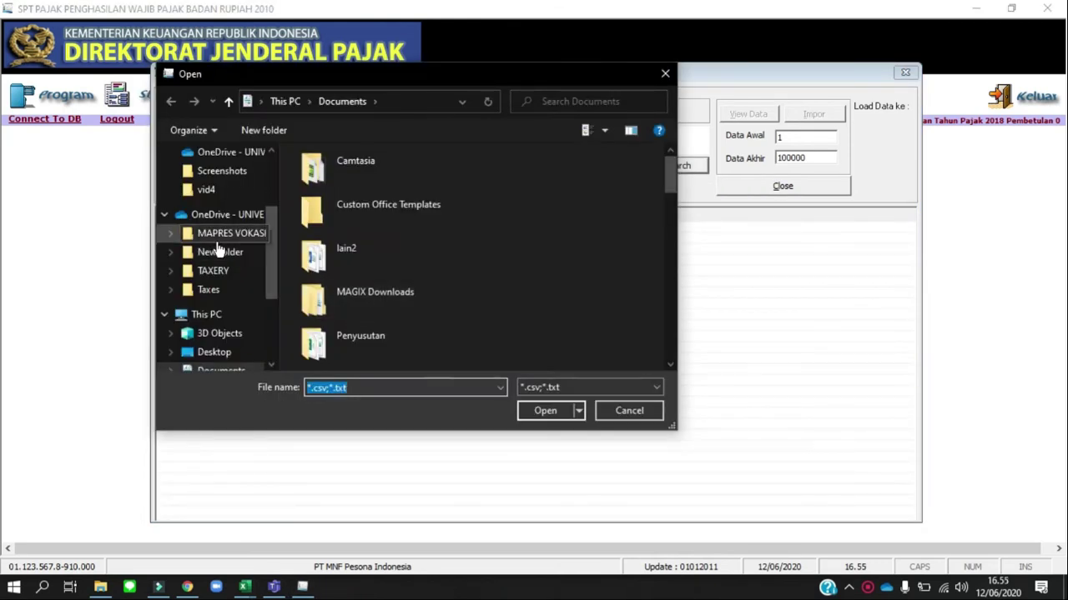
scroll(216, 249, down, 1)
click(238, 352)
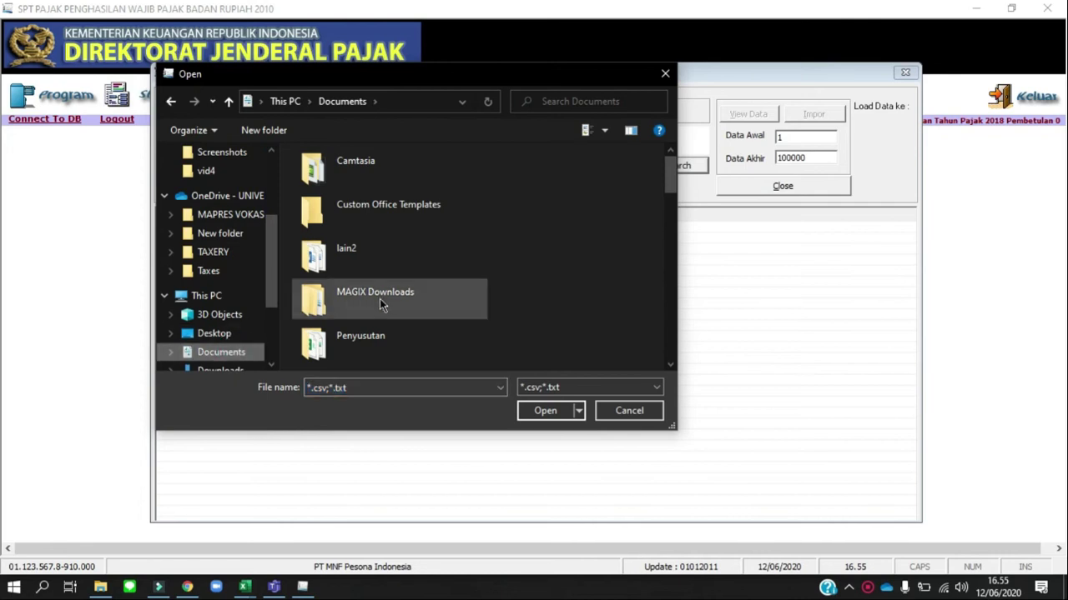
scroll(380, 298, down, 5)
double_click(417, 307)
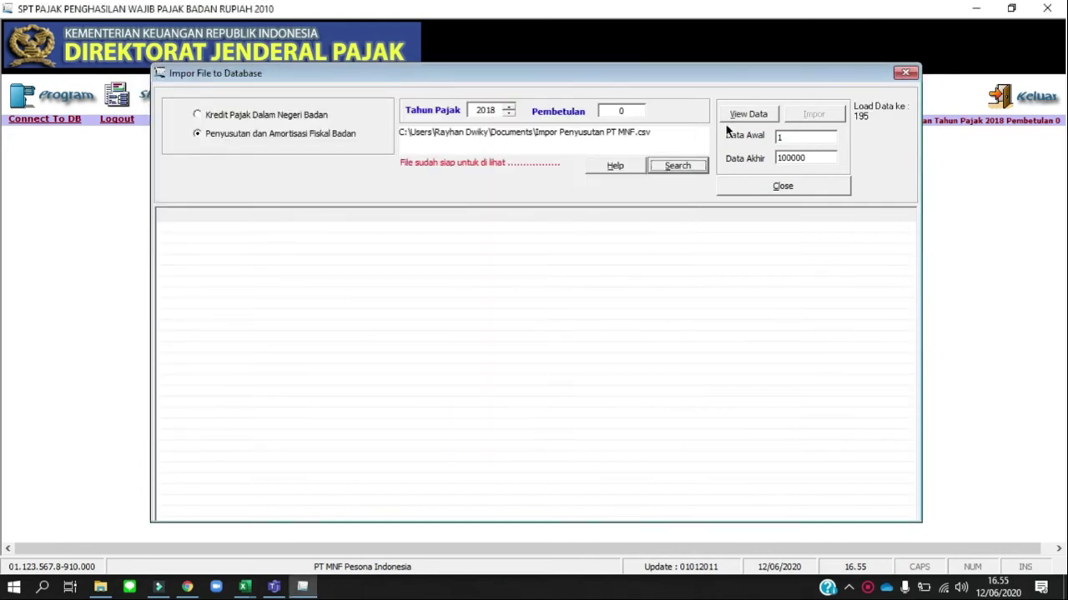
Load the CSV records for viewing, import them into the database and close the import window
click(747, 114)
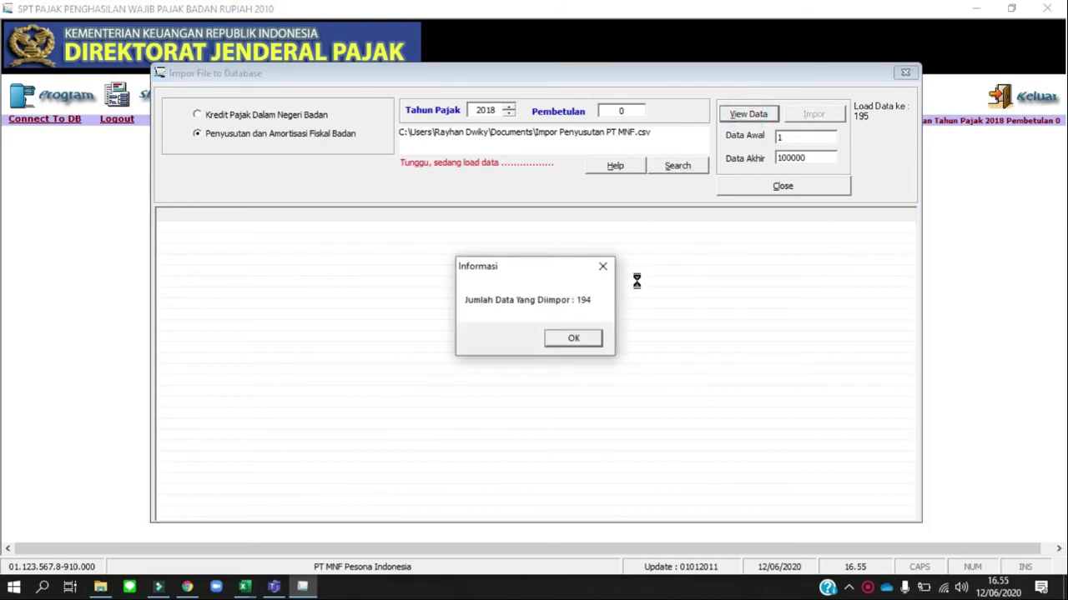
click(585, 339)
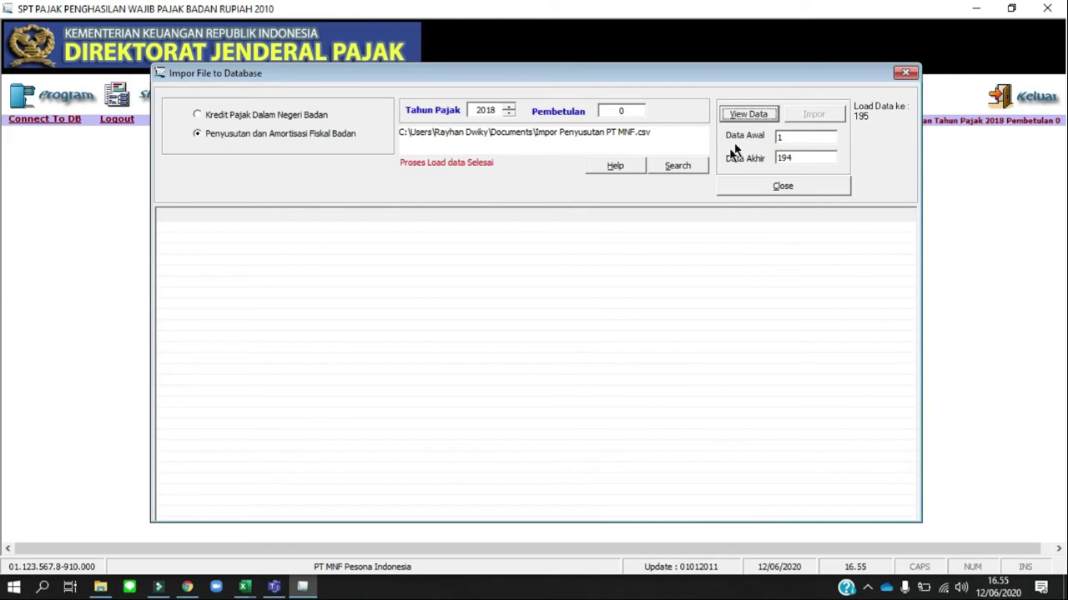
click(759, 116)
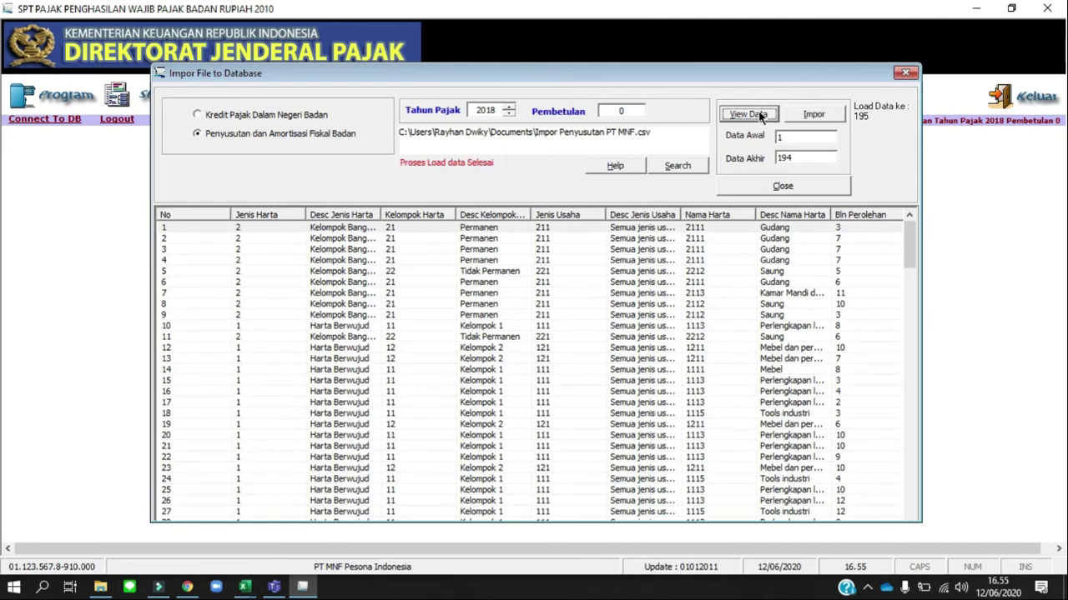
click(805, 118)
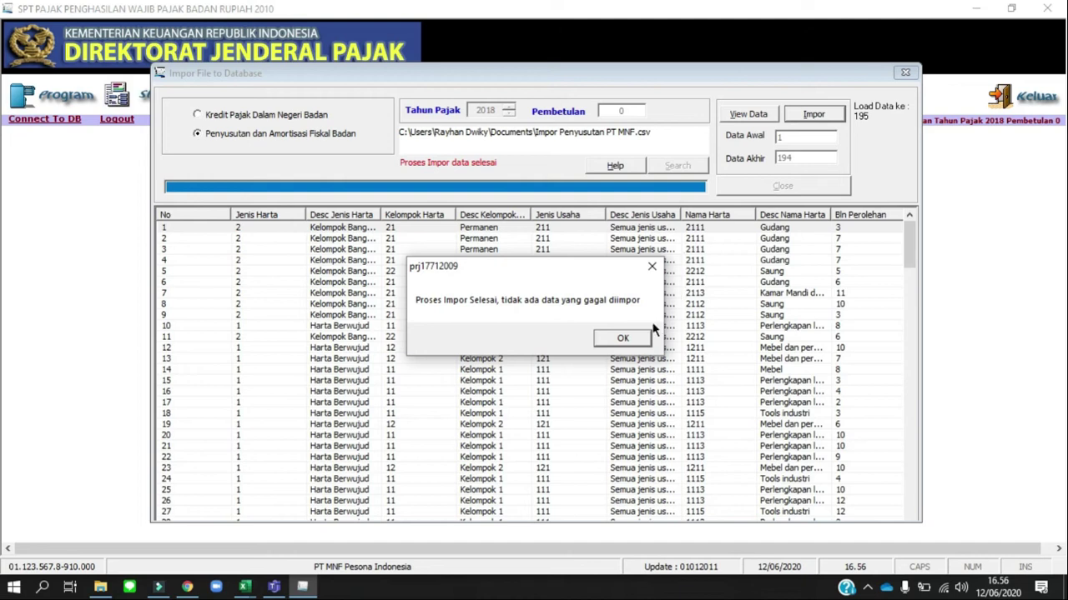
click(623, 339)
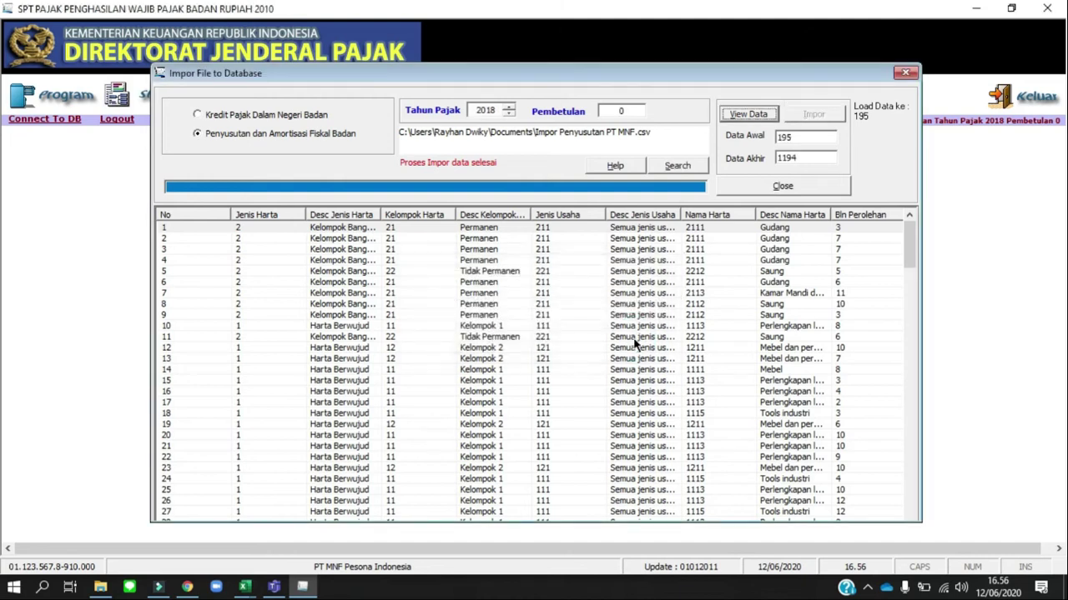
click(802, 189)
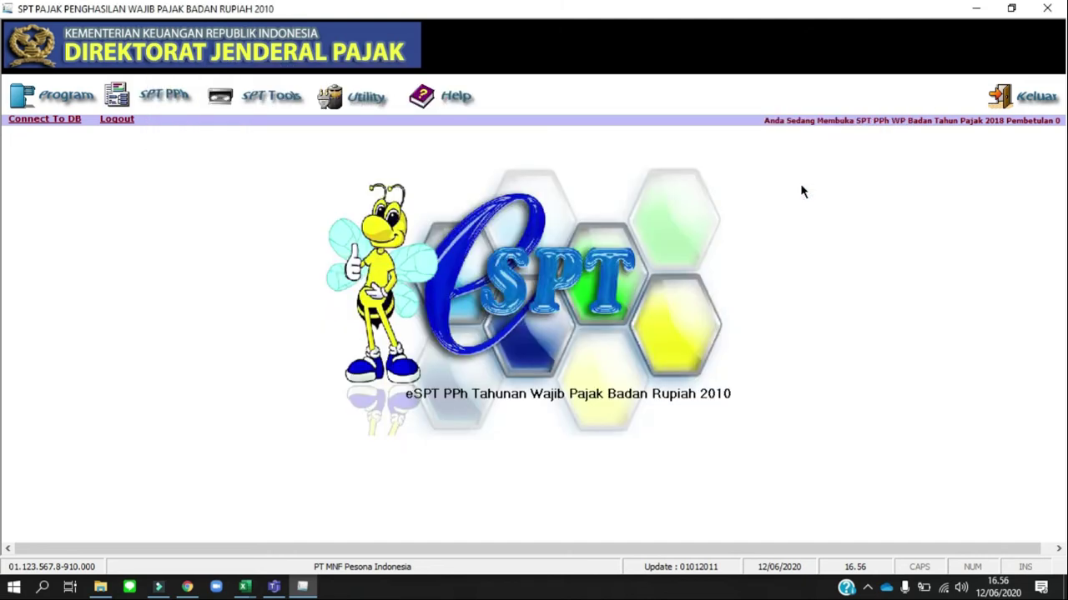
Open the Daftar Penyusutan dan Amortisasi Fiskal and set Jumlah Penyusutan Komersial to 424.000.000 from the income statement in the Word assignment
click(156, 97)
mouse_move(191, 127)
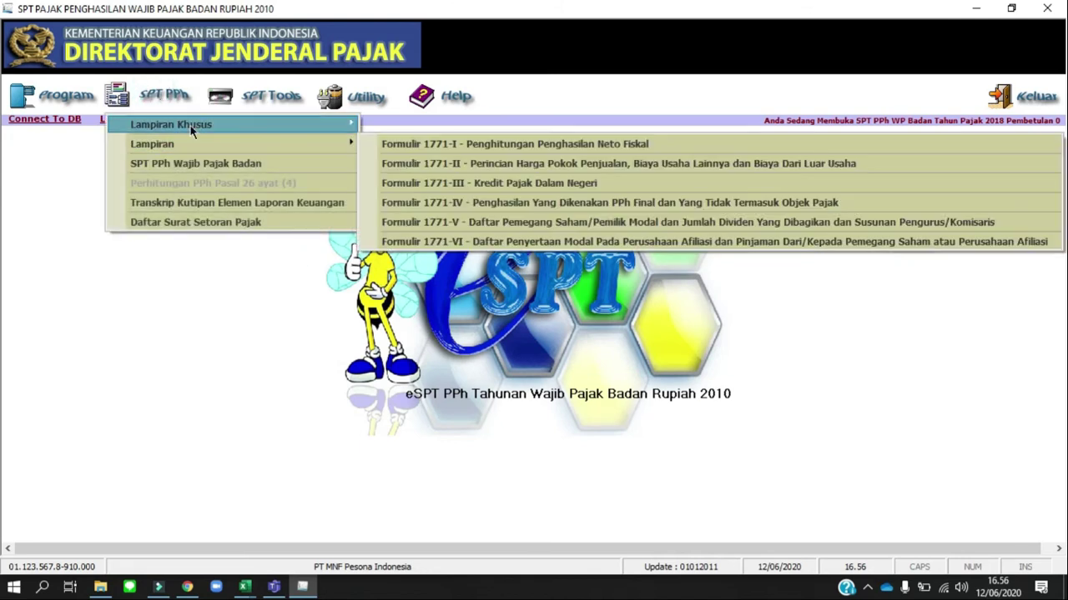
click(420, 146)
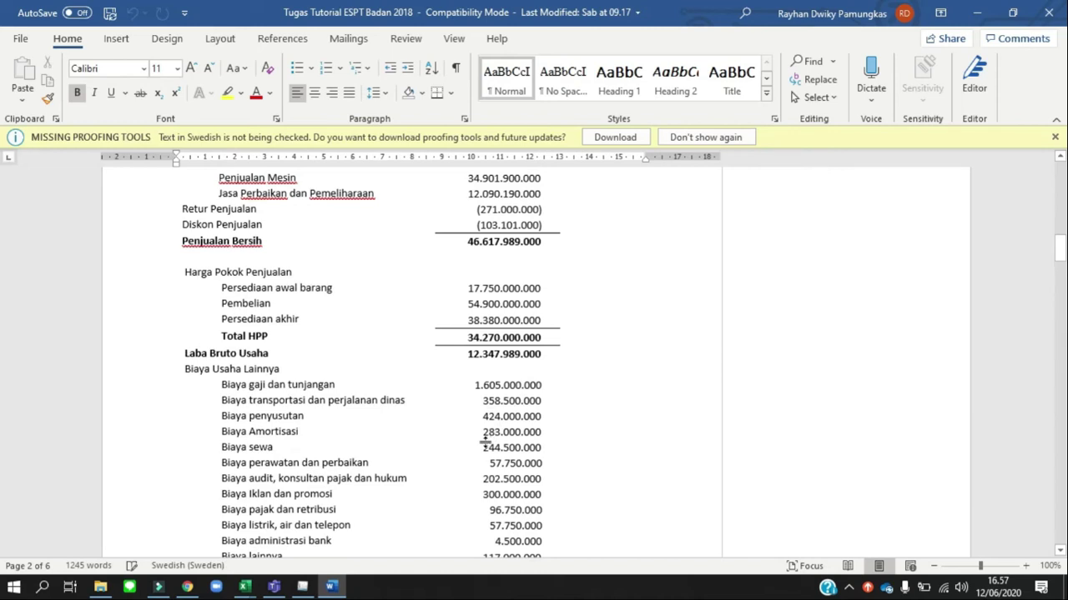
key(alt+Tab)
click(864, 274)
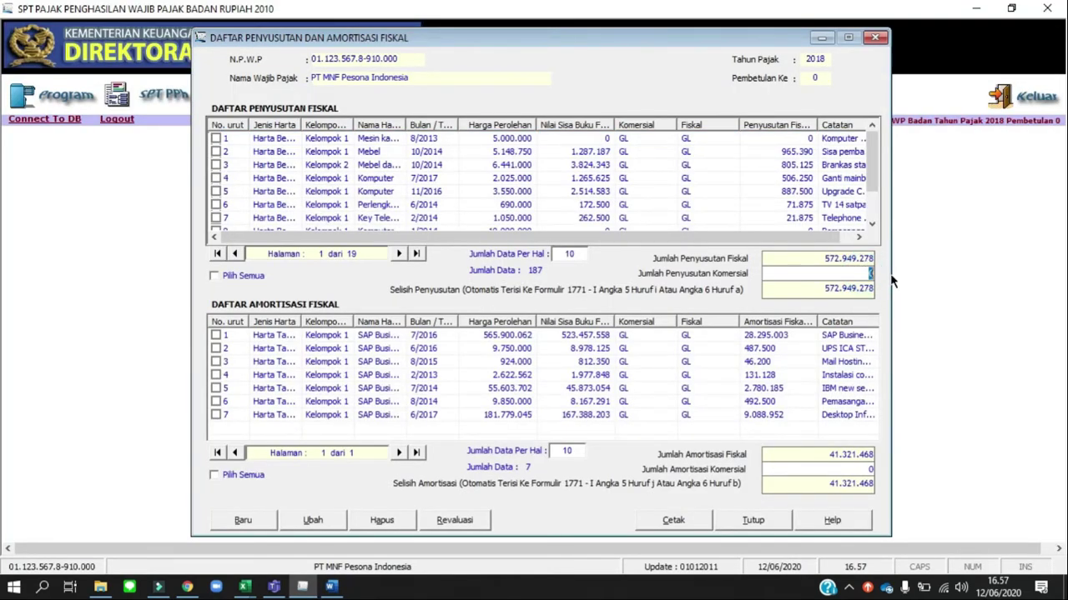
text(2)
text(24)
text(000000)
key(Tab)
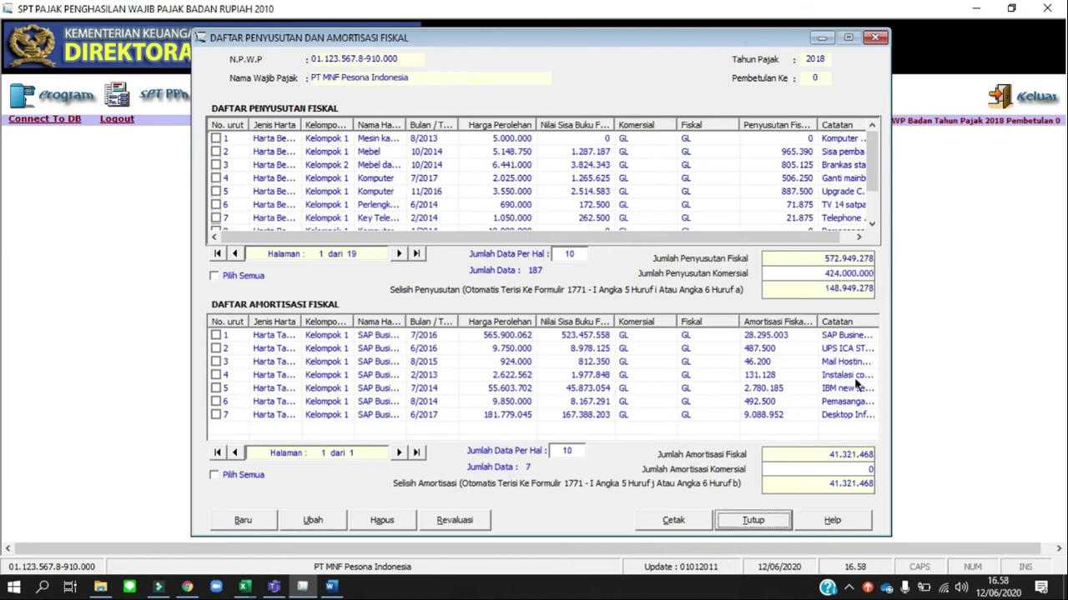
Set Jumlah Amortisasi Komersial to 283.000.000 and close the depreciation and amortisation list
click(860, 468)
drag(860, 468, 891, 473)
text(28)
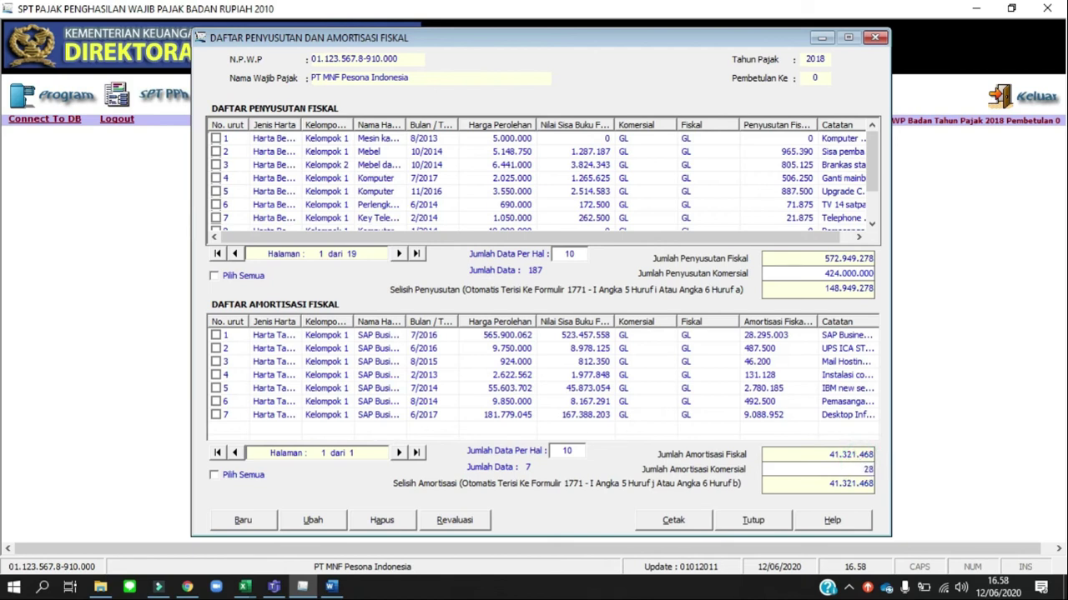
text(3000000)
key(Tab)
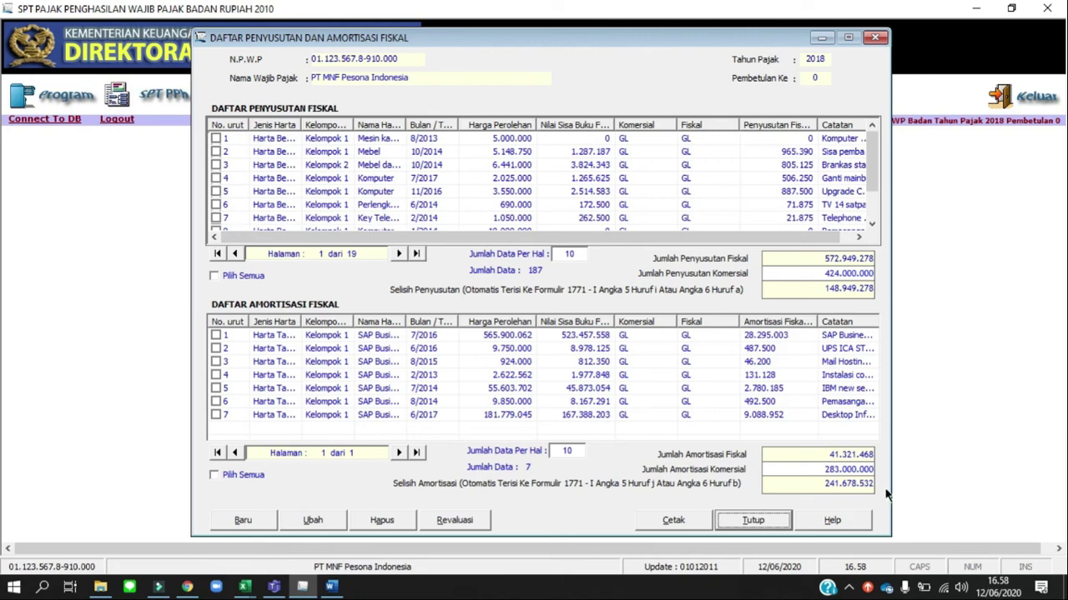
click(753, 521)
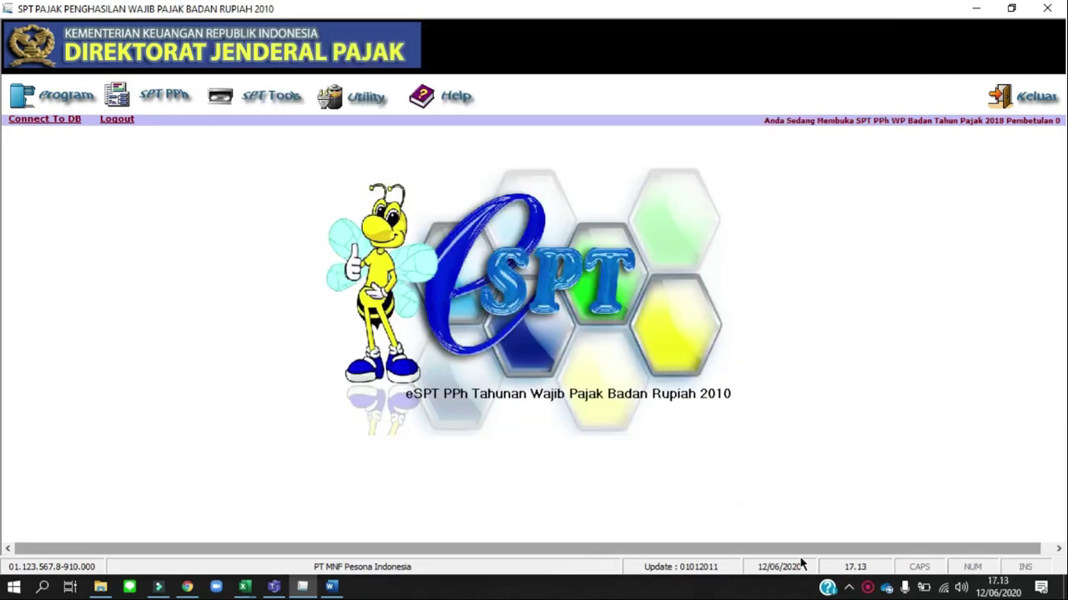
Open Formulir 1771-I and review the fiscal adjustments for depreciation and amortisation differences on its second and third pages
click(164, 96)
mouse_move(186, 147)
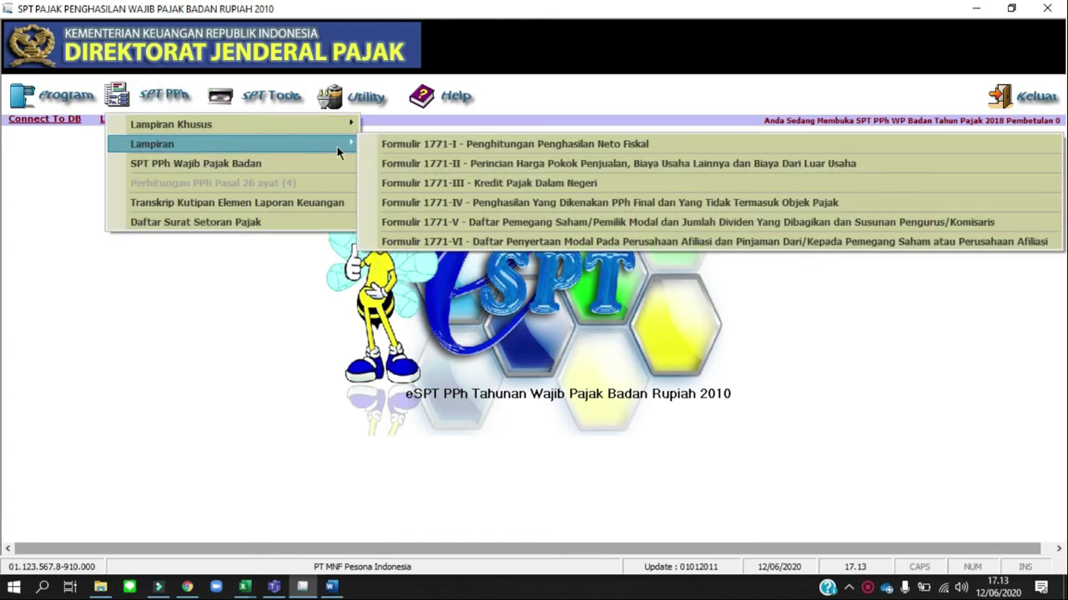
click(402, 146)
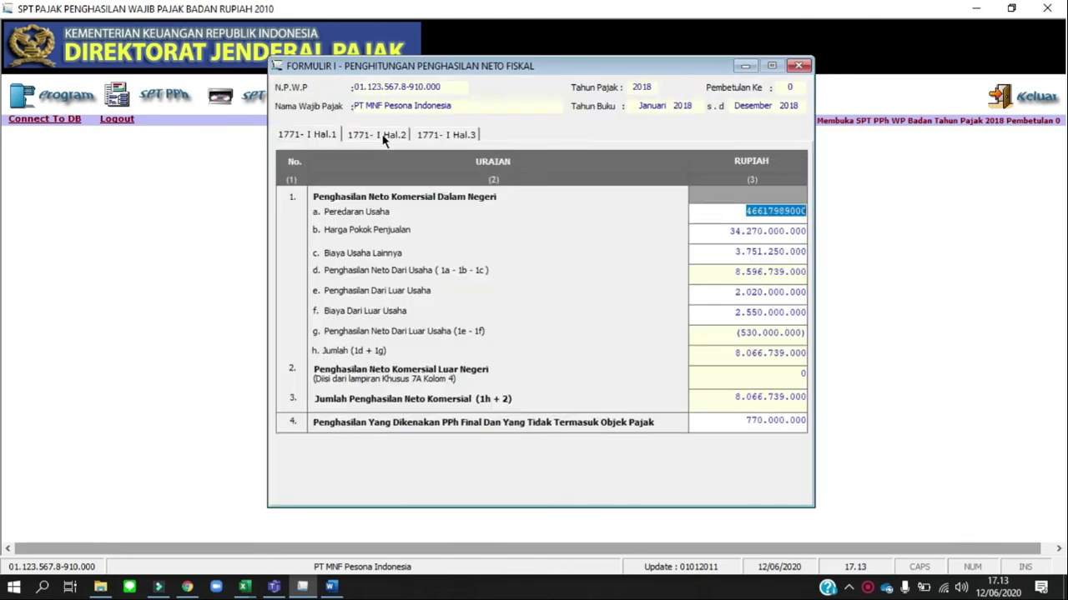
click(376, 132)
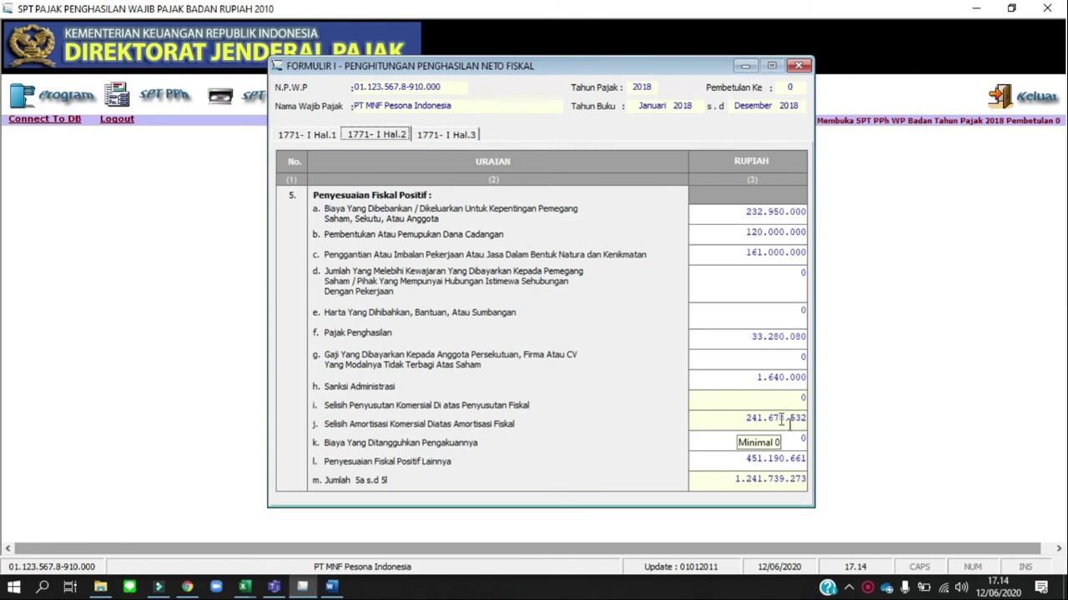
click(472, 136)
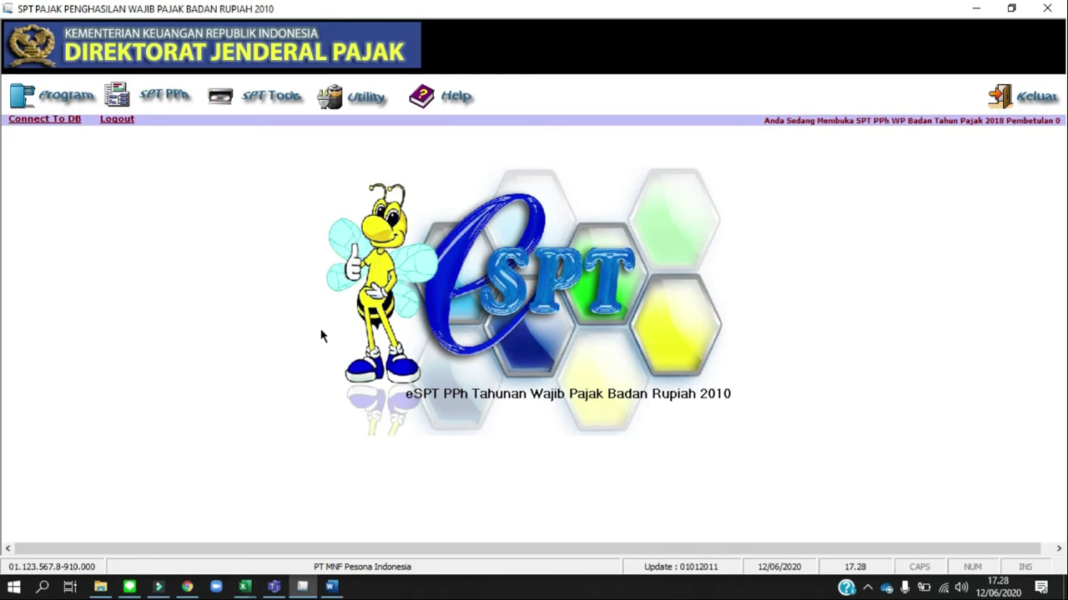
Reopen the Daftar Penyusutan dan Amortisasi Fiskal from the special attachments
click(159, 98)
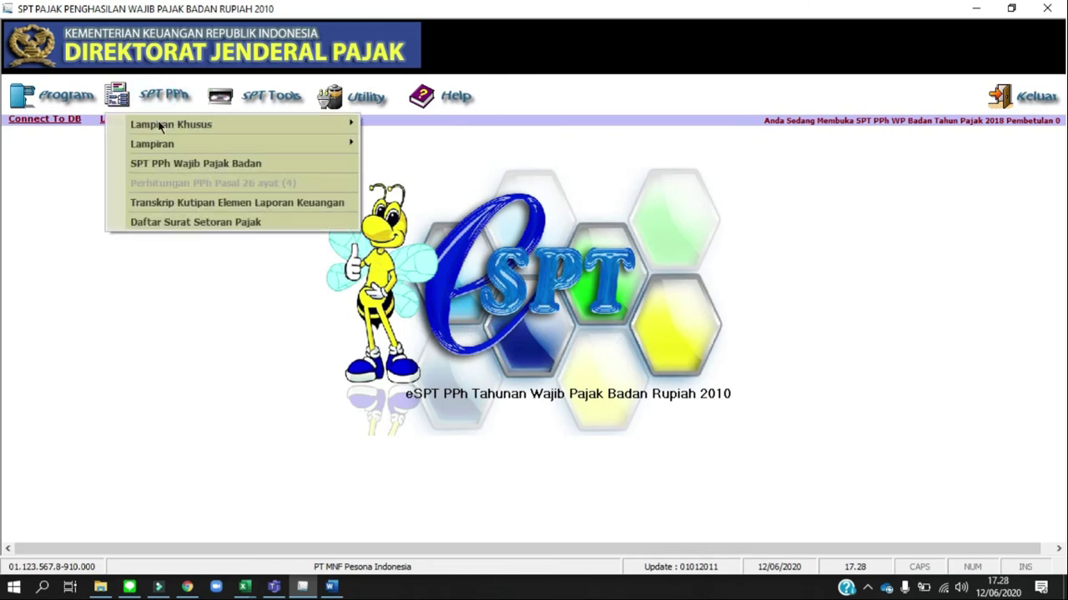
mouse_move(159, 126)
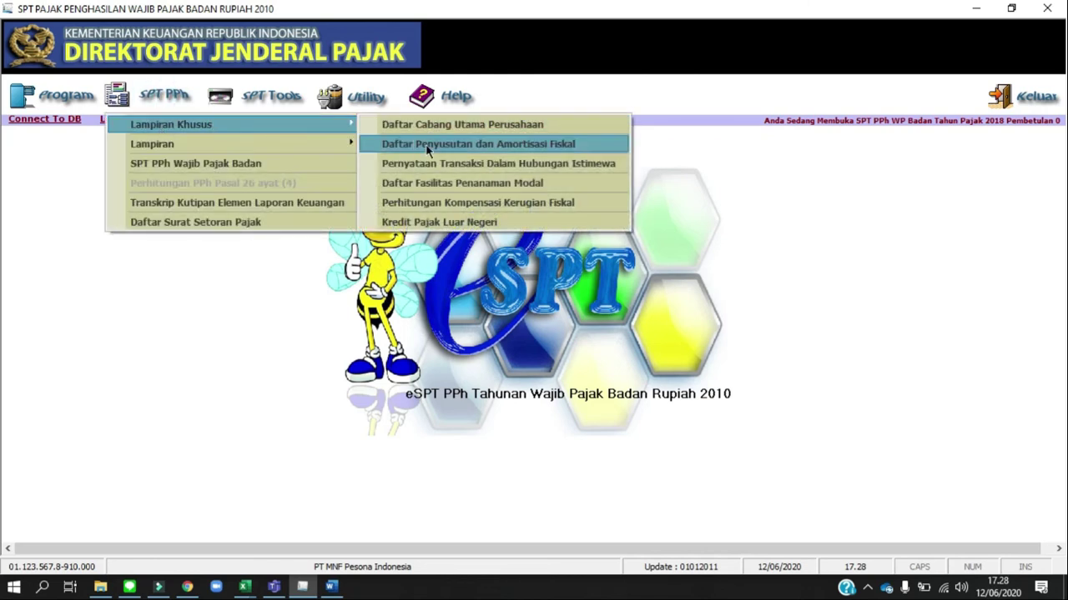
click(427, 146)
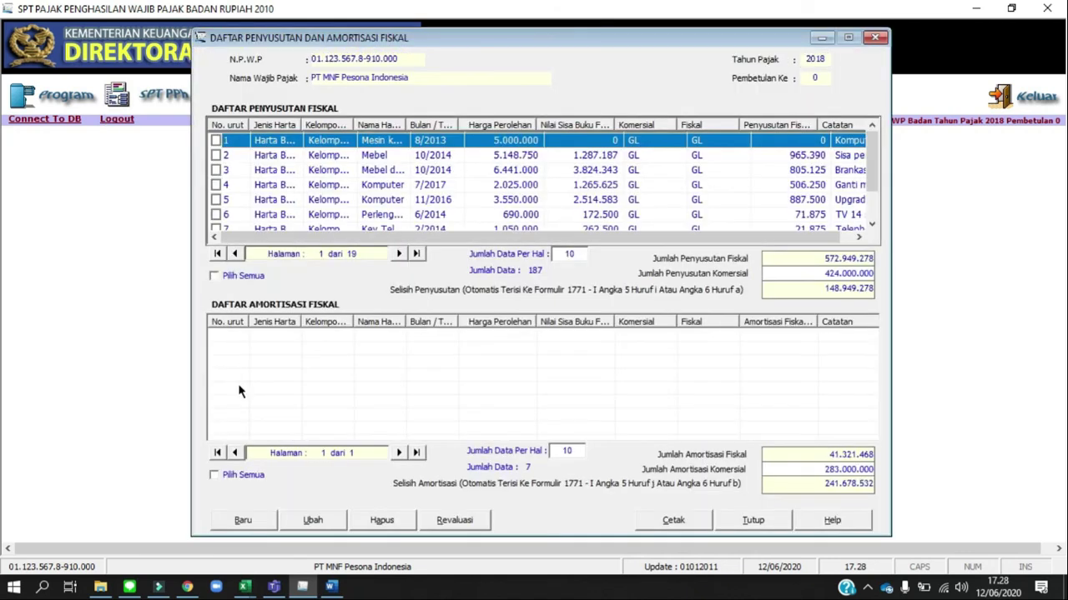
Start a new fiscal asset entry as Harta Berwujud, Kelompok 2, Semua jenis usaha, with Mebel dan peralatan dari logam as the asset name
click(243, 521)
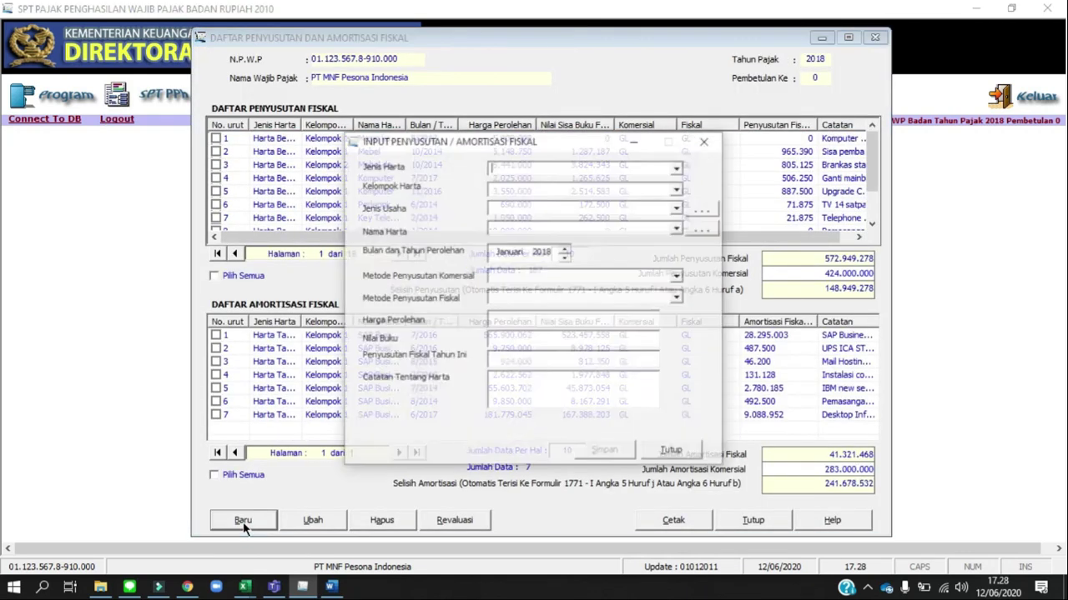
click(680, 169)
click(663, 189)
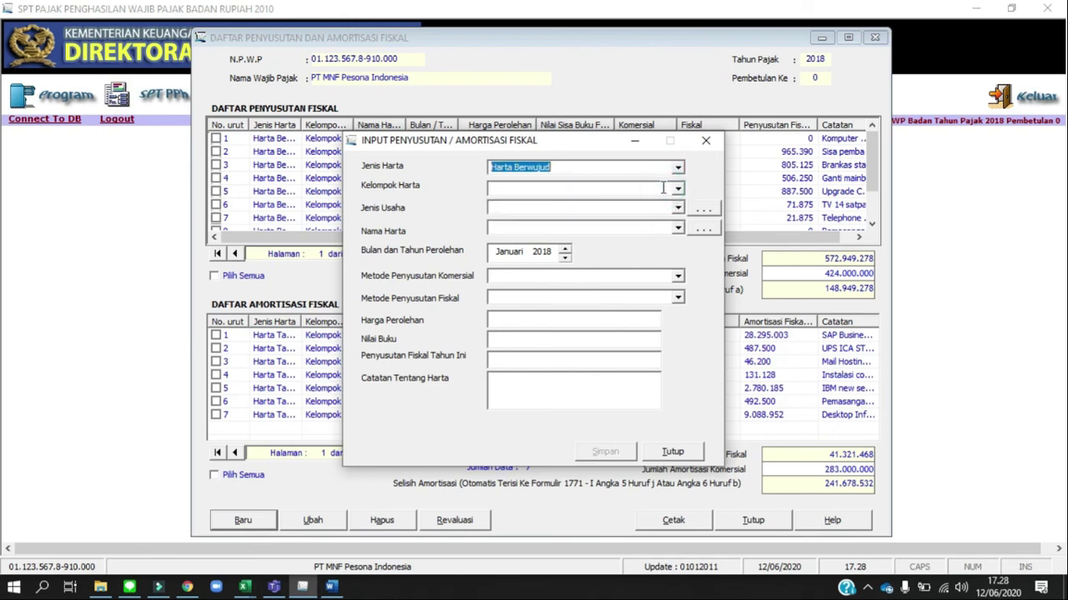
click(677, 189)
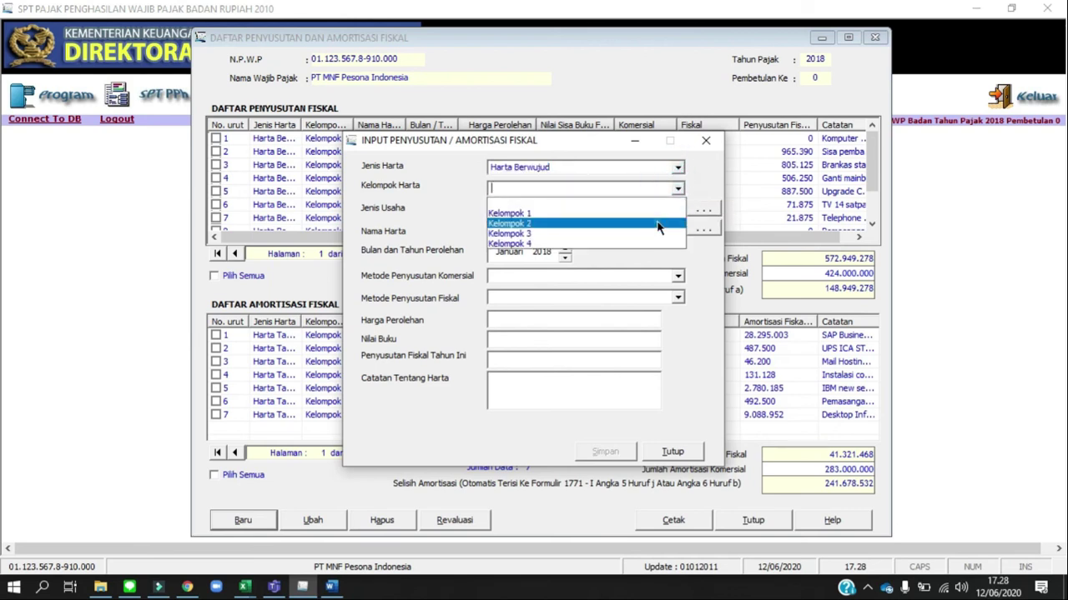
click(657, 224)
click(678, 208)
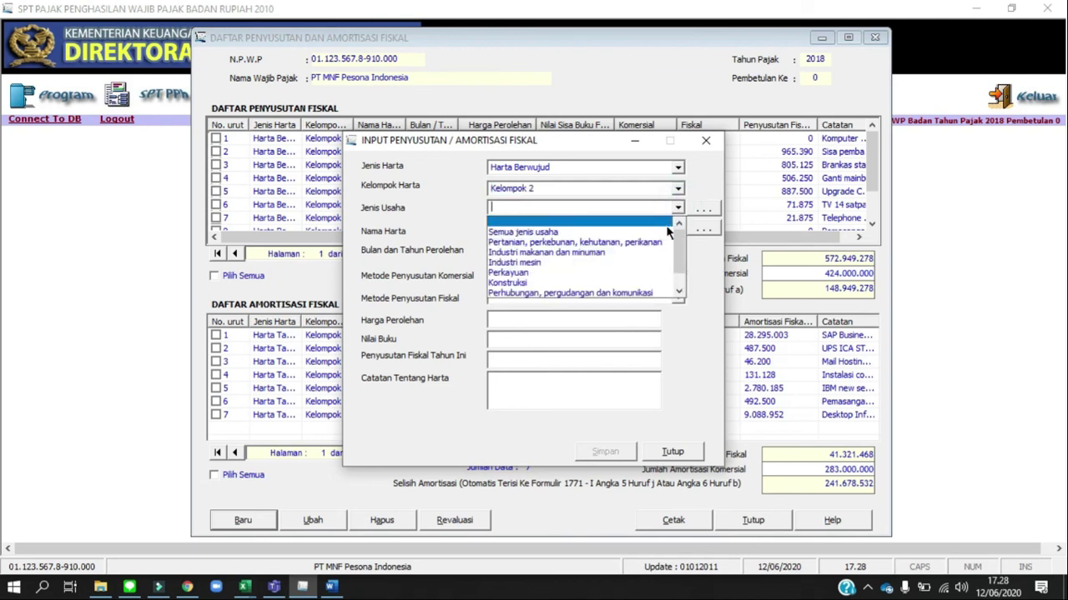
click(659, 232)
click(680, 226)
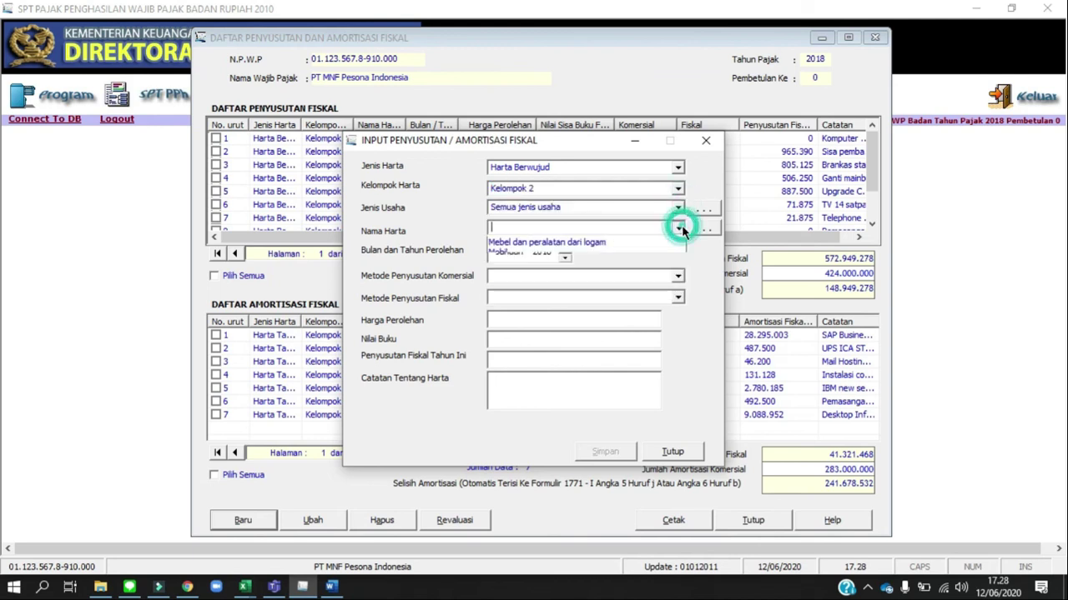
click(606, 253)
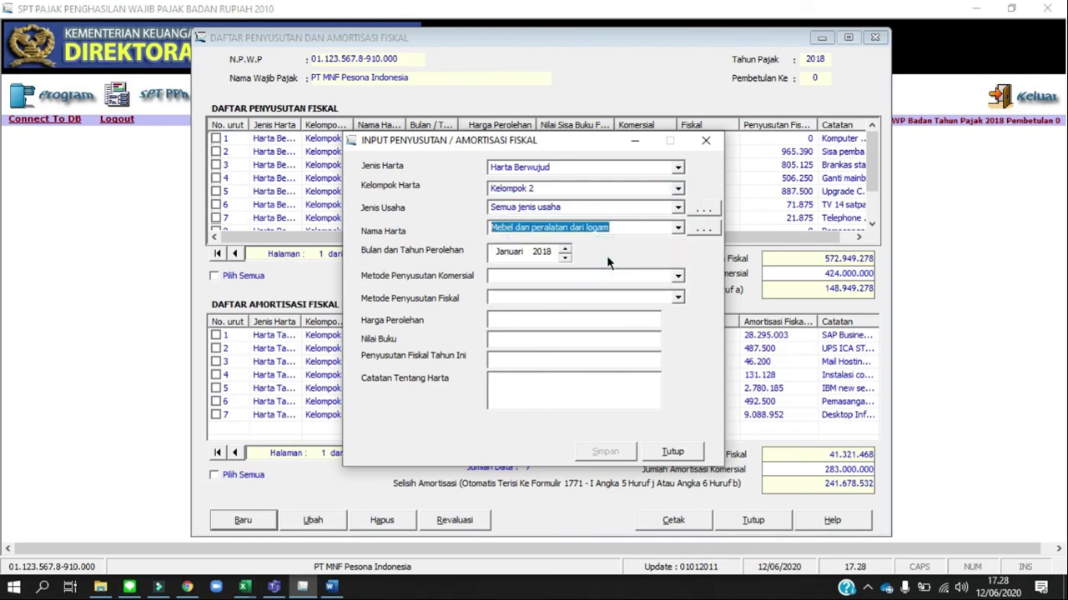
Set the asset's acquisition date to Mei 2018 and both the commercial and fiscal depreciation methods to Garis Lurus
click(564, 249)
click(563, 249)
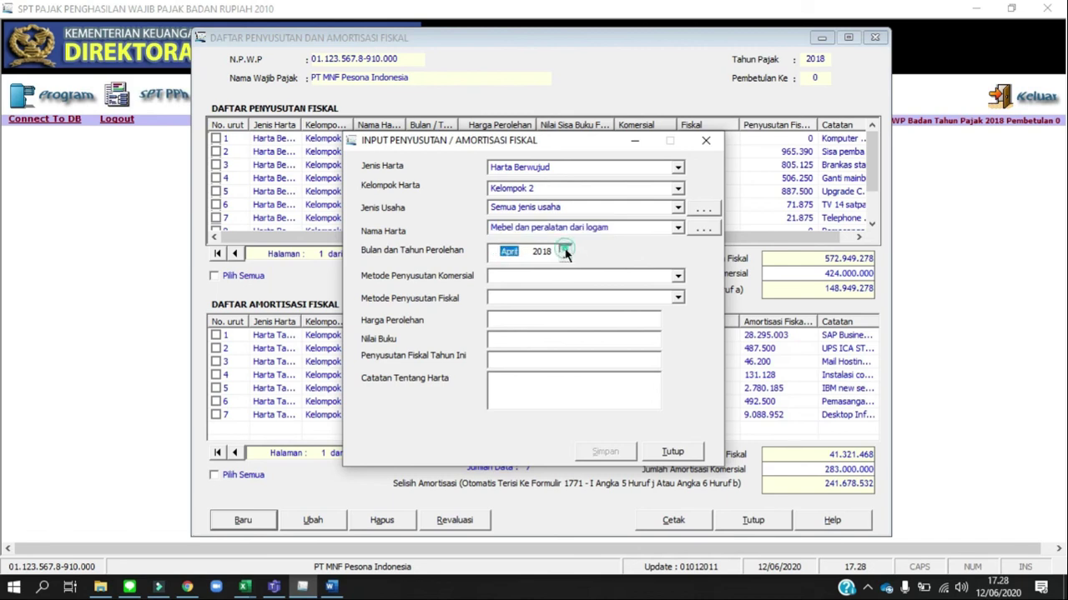
click(564, 248)
click(564, 248)
click(677, 275)
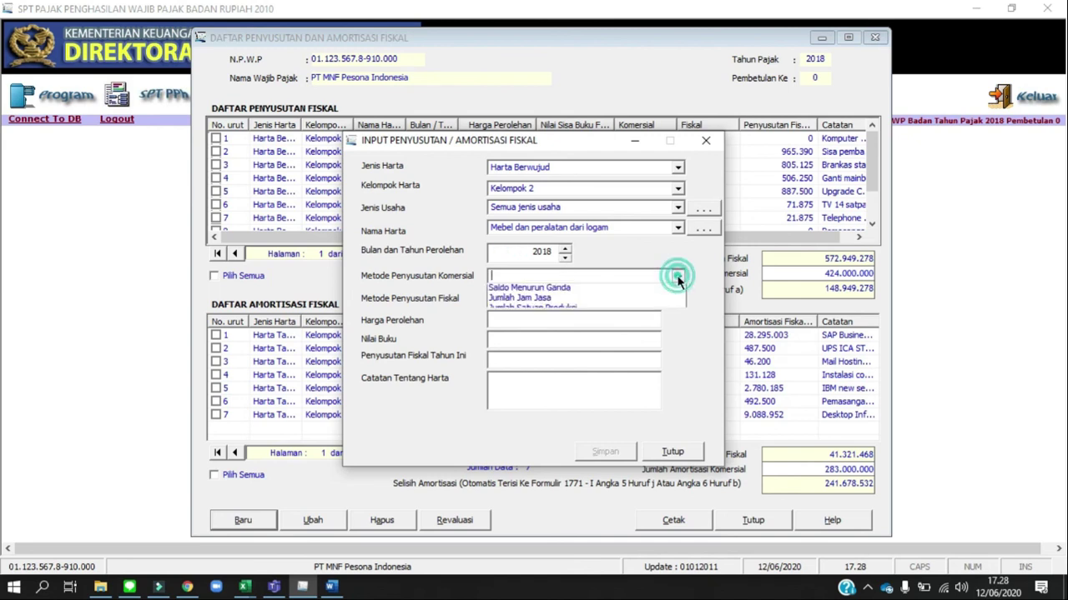
click(638, 300)
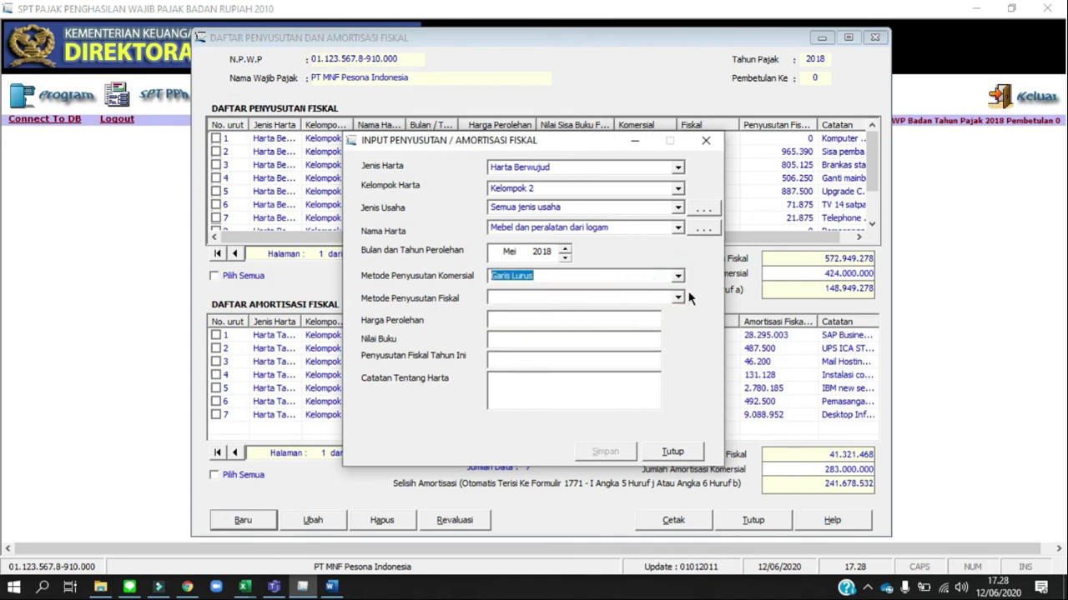
click(678, 299)
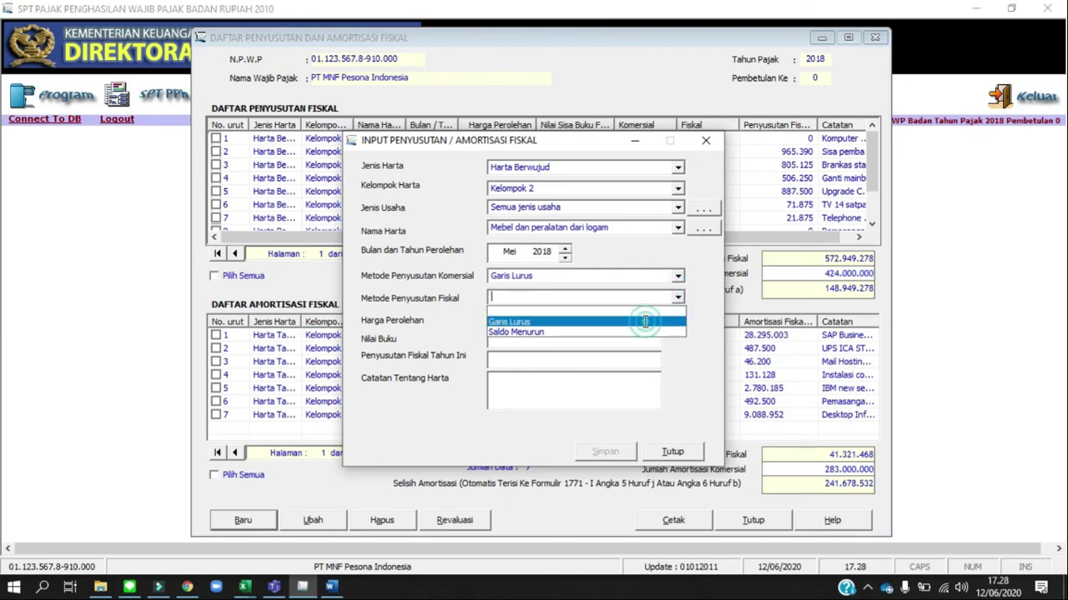
click(590, 317)
Enter 250.000.000 as the new asset's Harga Perolehan
click(584, 318)
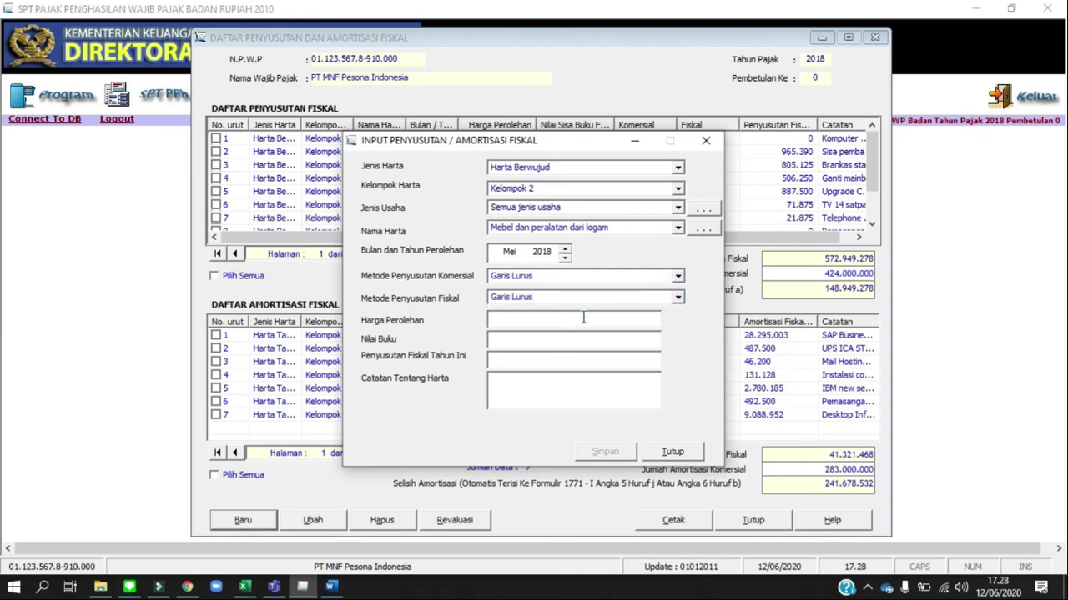
text(250.000.000)
key(Tab)
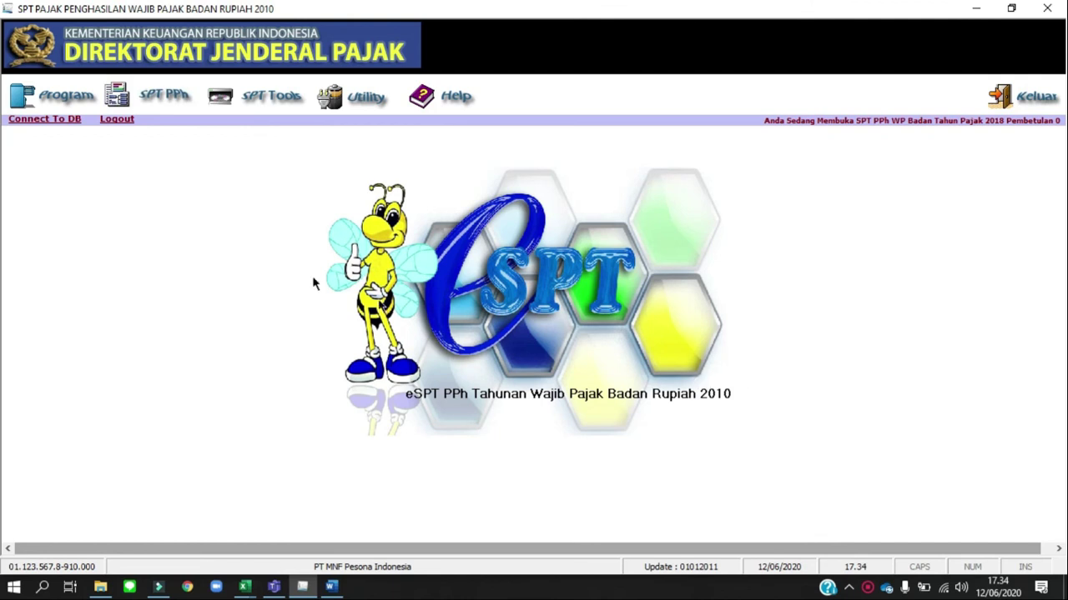
Open the existing SPT for Tahun Pajak 2015, Pembetulan 0, for re-editing
click(69, 98)
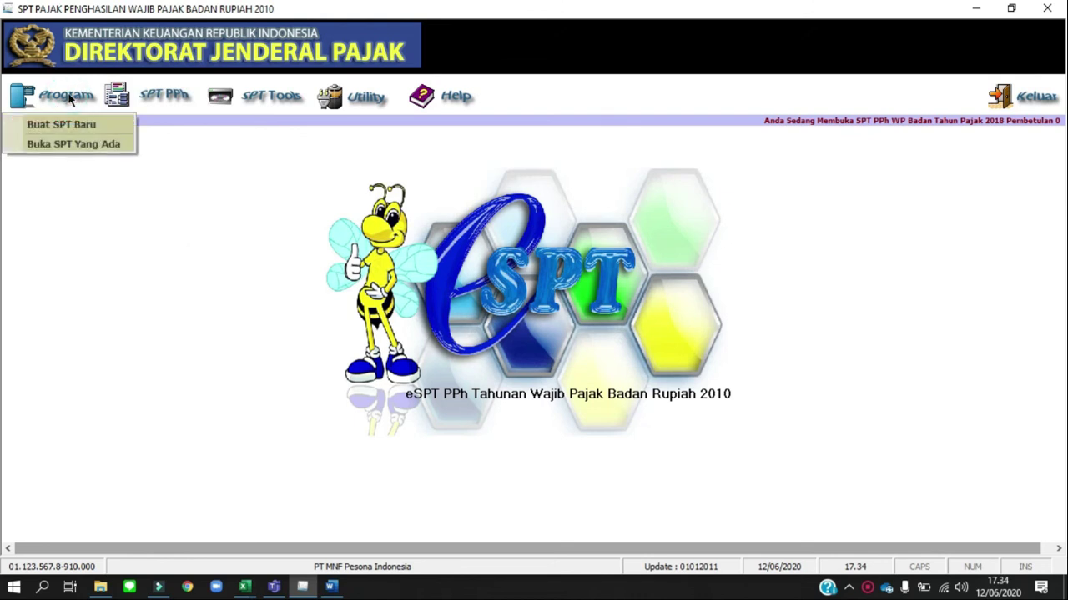
click(76, 143)
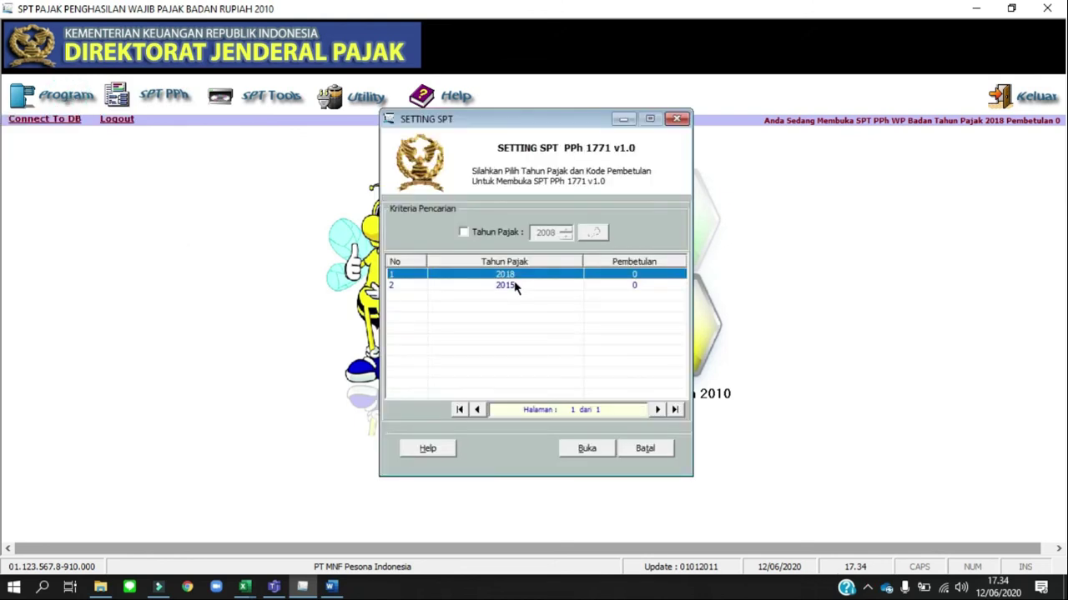
click(515, 286)
click(601, 454)
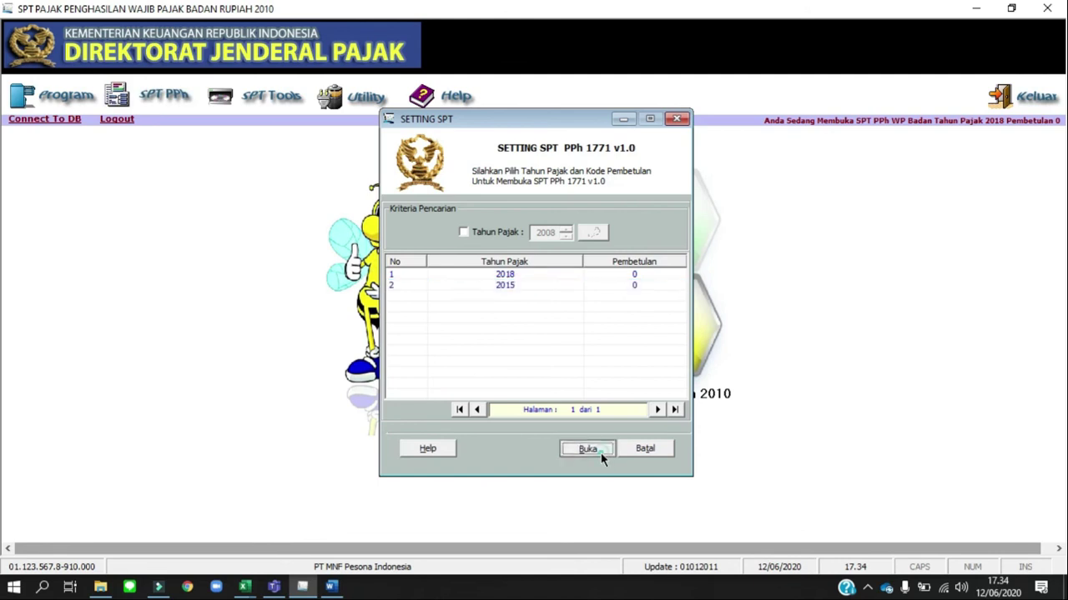
click(547, 365)
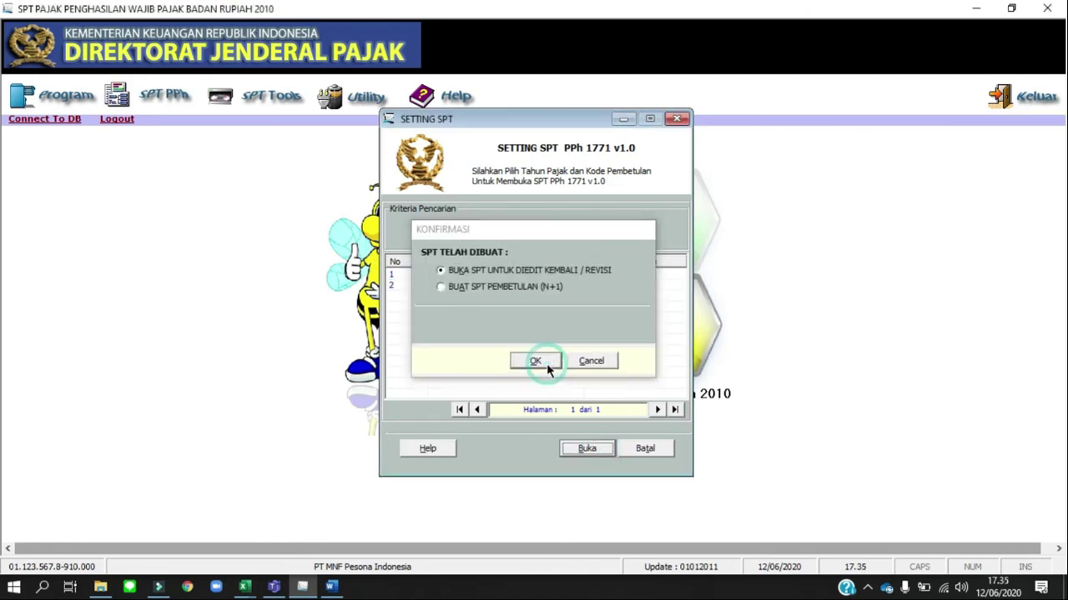
Open the data import utility and set it to Penyusutan dan Amortisasi Fiskal Badan for Tahun Pajak 2015
click(264, 96)
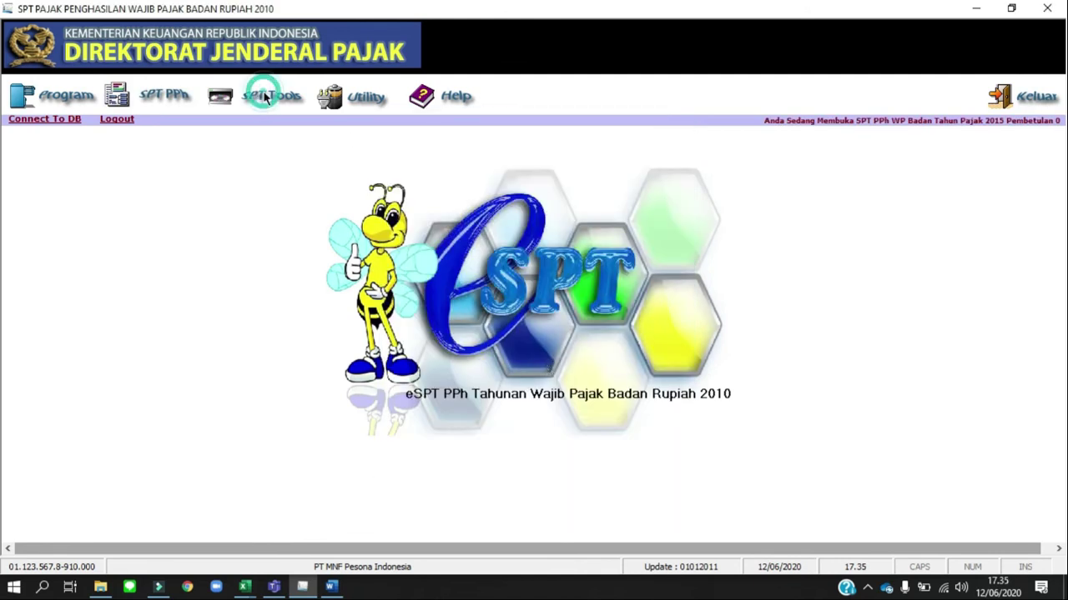
click(352, 98)
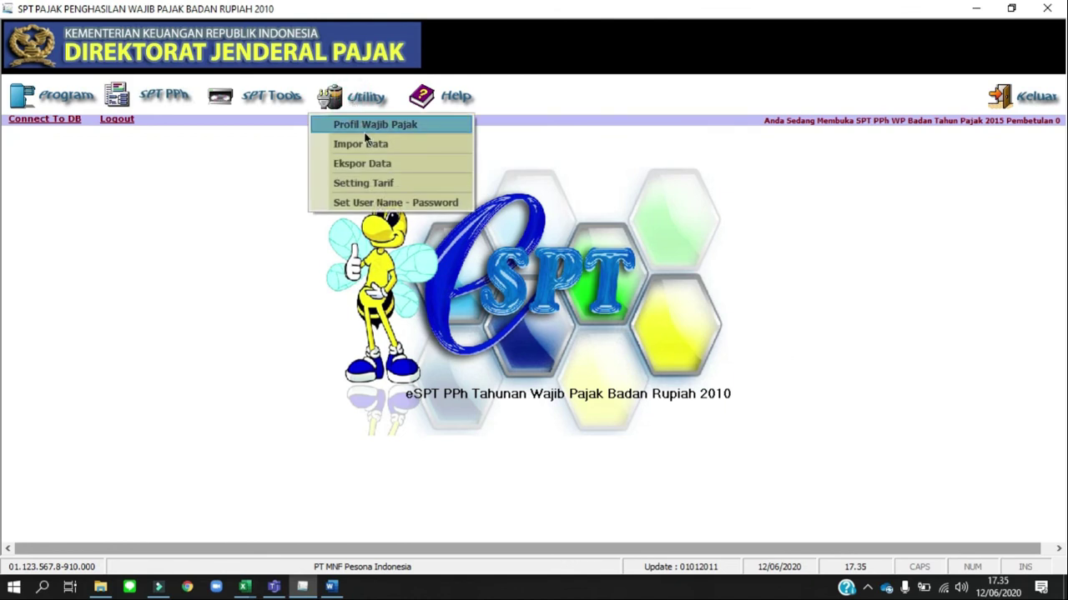
click(373, 146)
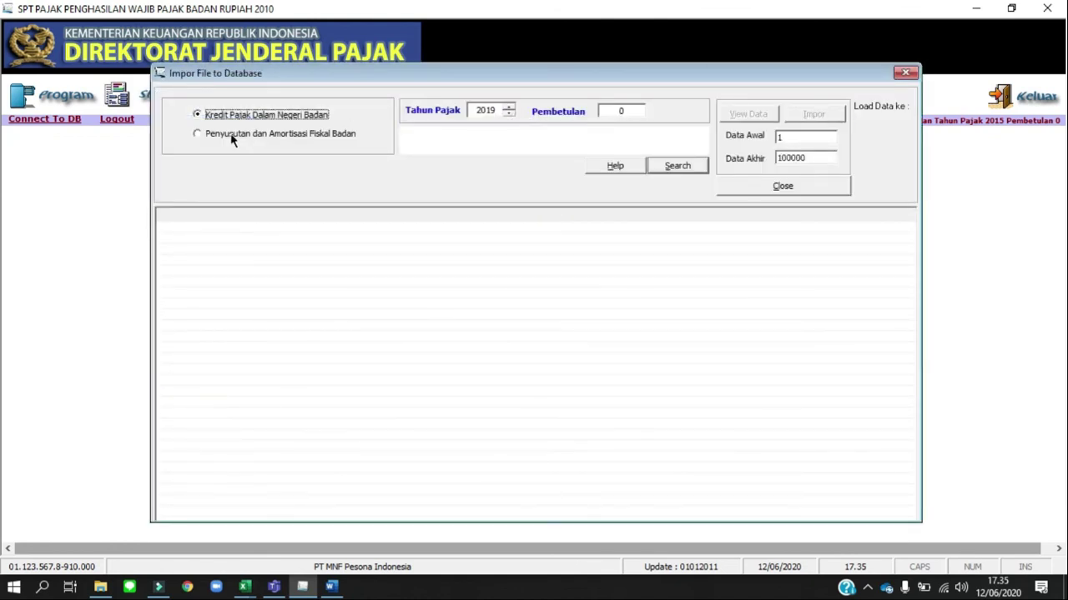
click(209, 135)
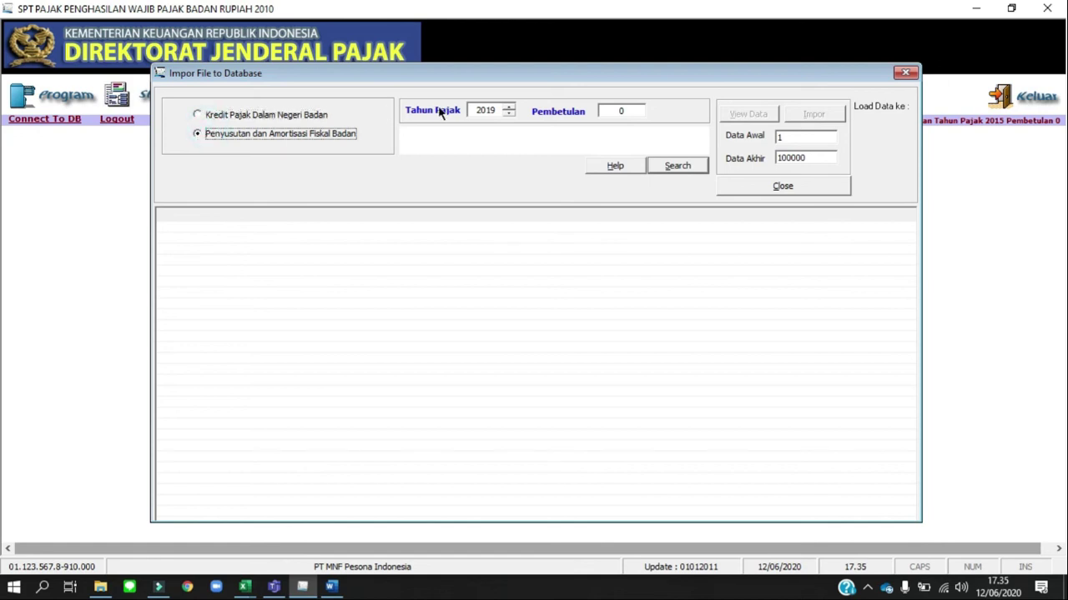
click(509, 114)
click(509, 114)
click(509, 114)
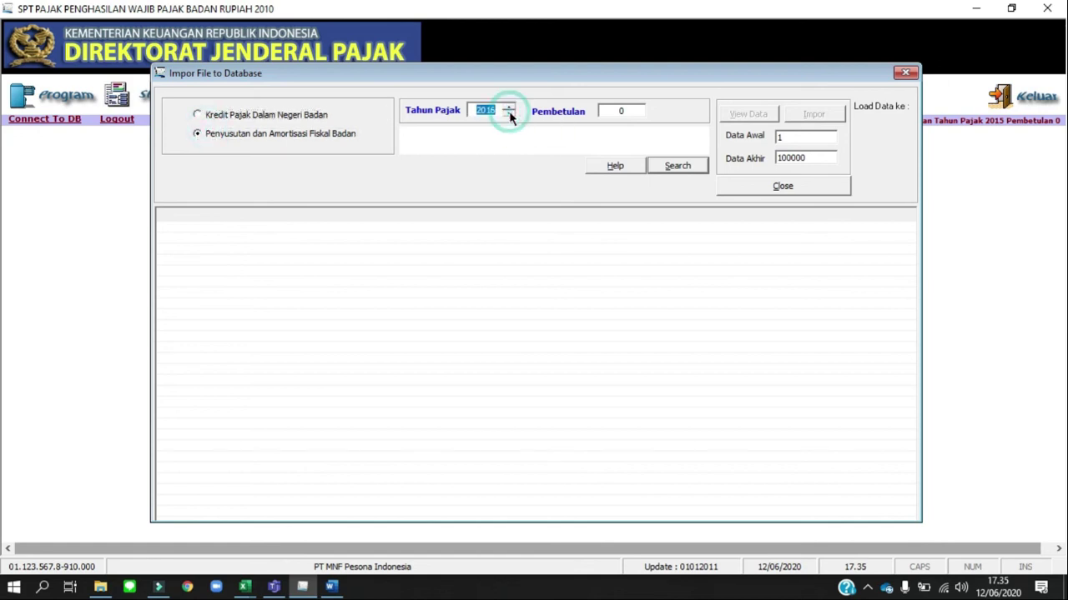
click(508, 115)
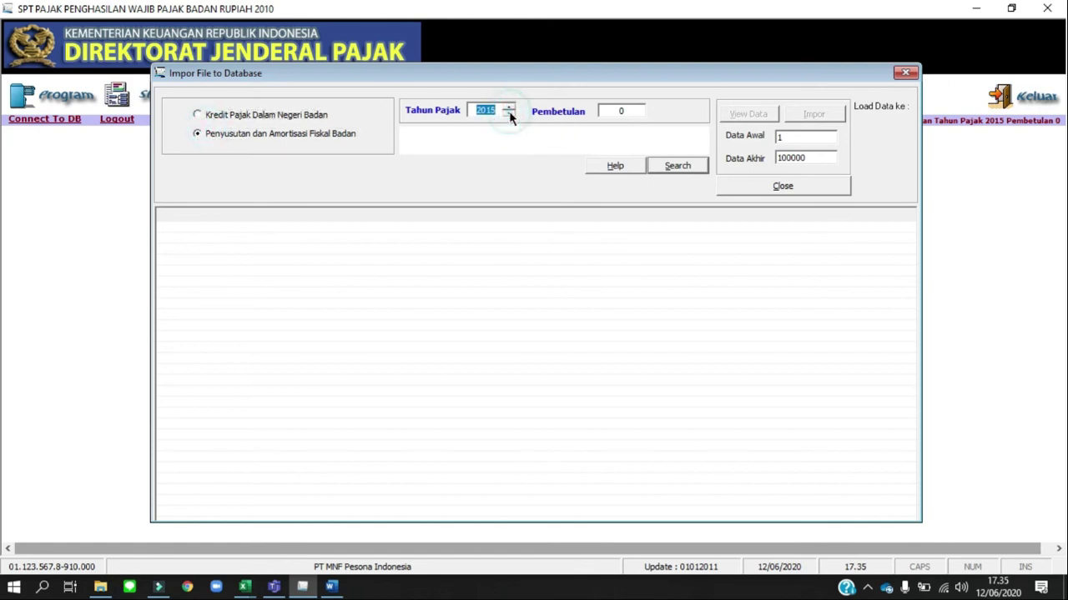
Load Impor Penyusutan PT MNF.csv, display its data and import the records into the database
click(678, 166)
double_click(381, 258)
click(748, 114)
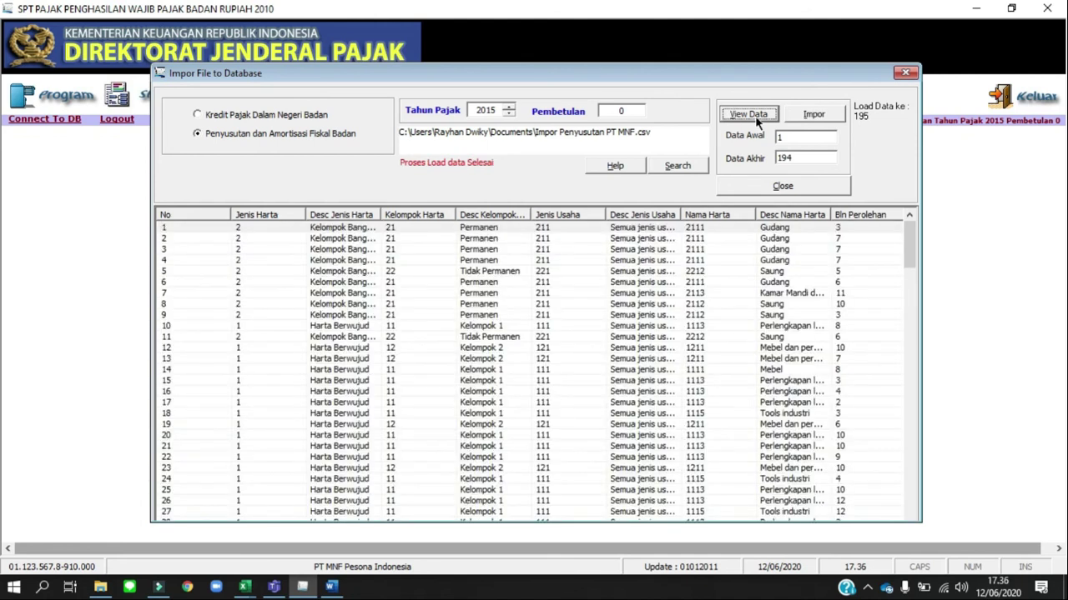
click(819, 115)
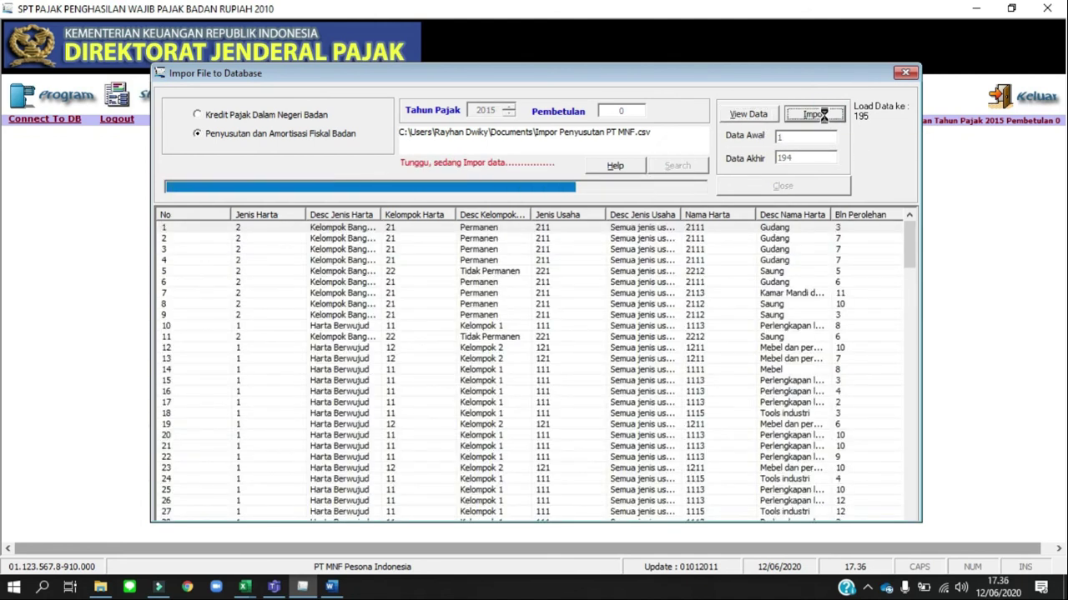